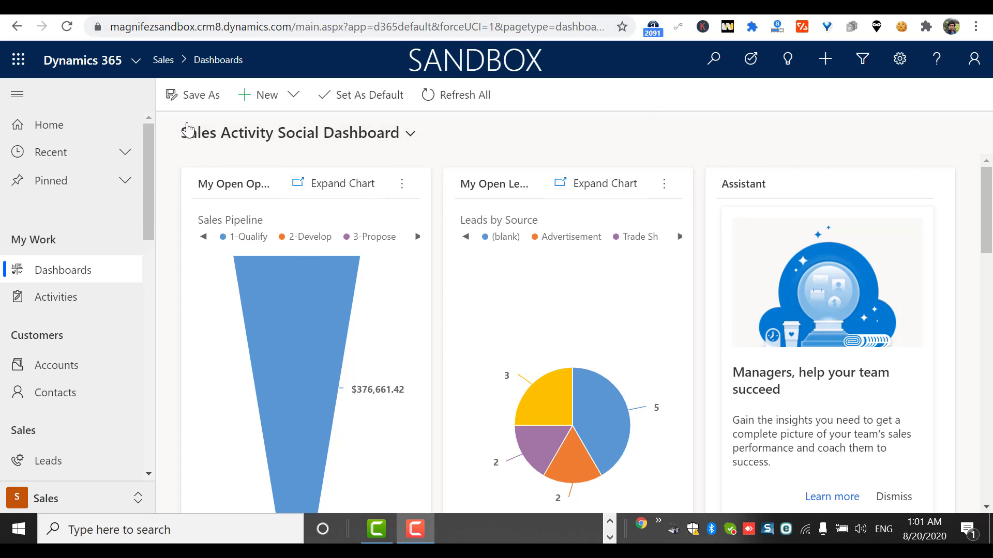
Step: Show the list of available Dynamics 365 apps and close it without switching apps
left_click(89, 282)
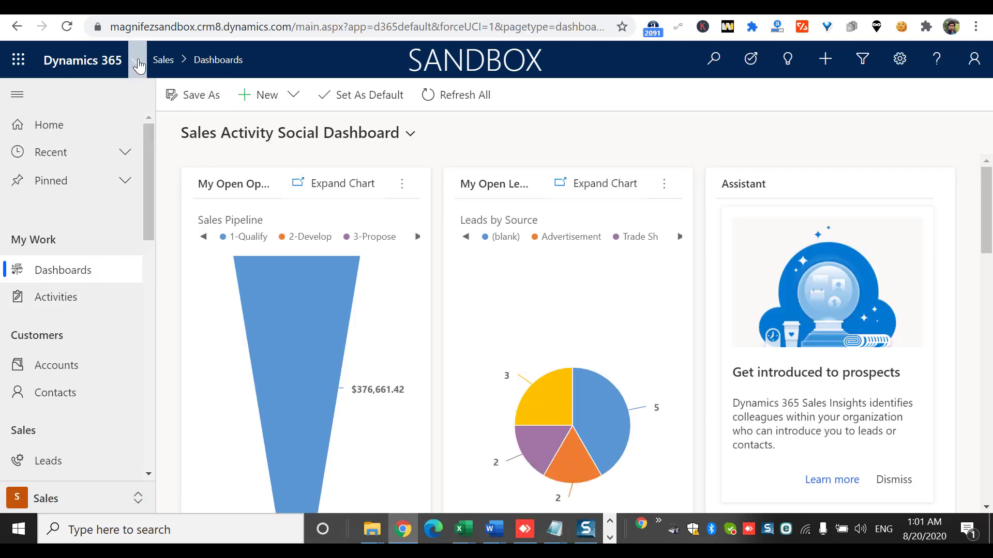
left_click(138, 63)
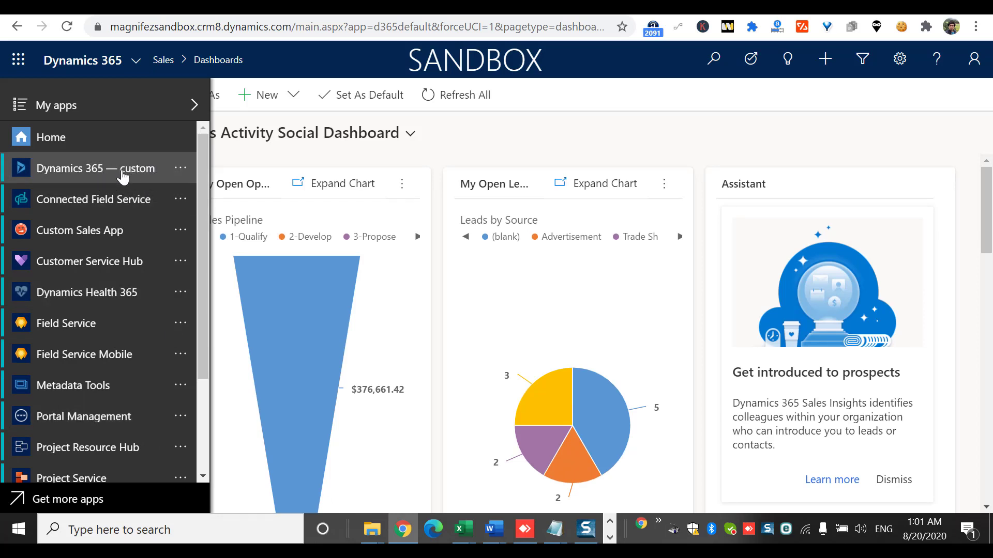
left_click(490, 140)
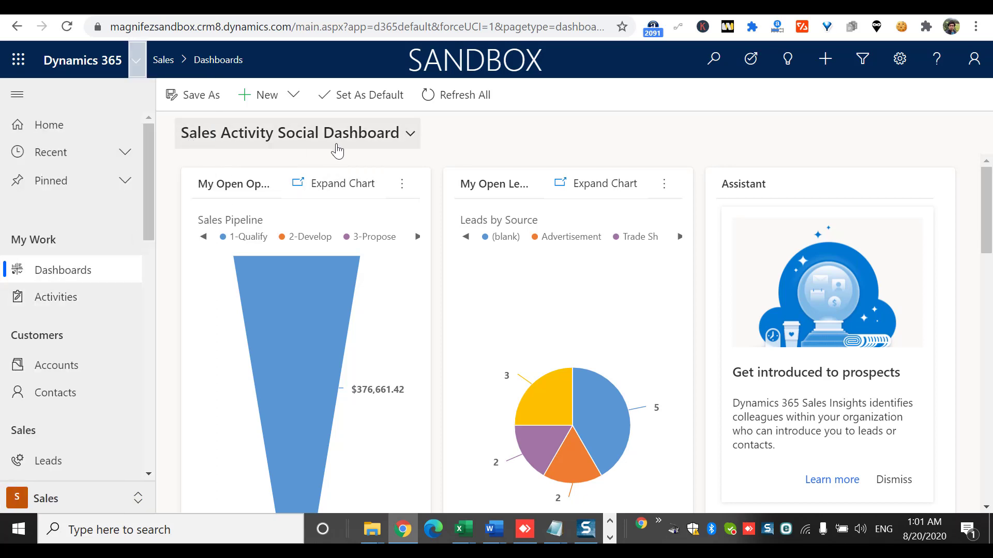
Step: Look through the full list of system dashboards that can be selected in the Sales app, without switching dashboards
left_click(412, 137)
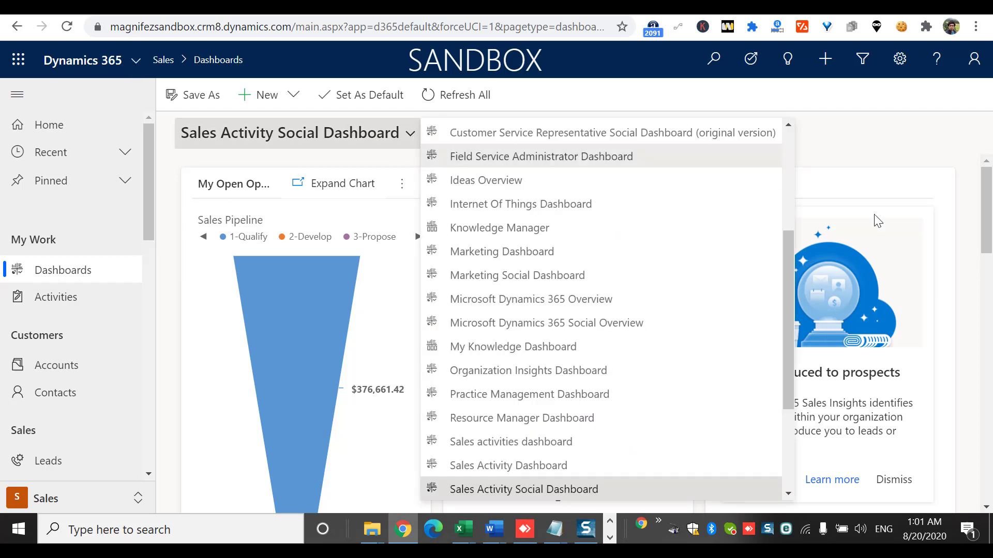
left_click_drag(785, 286, 765, 168)
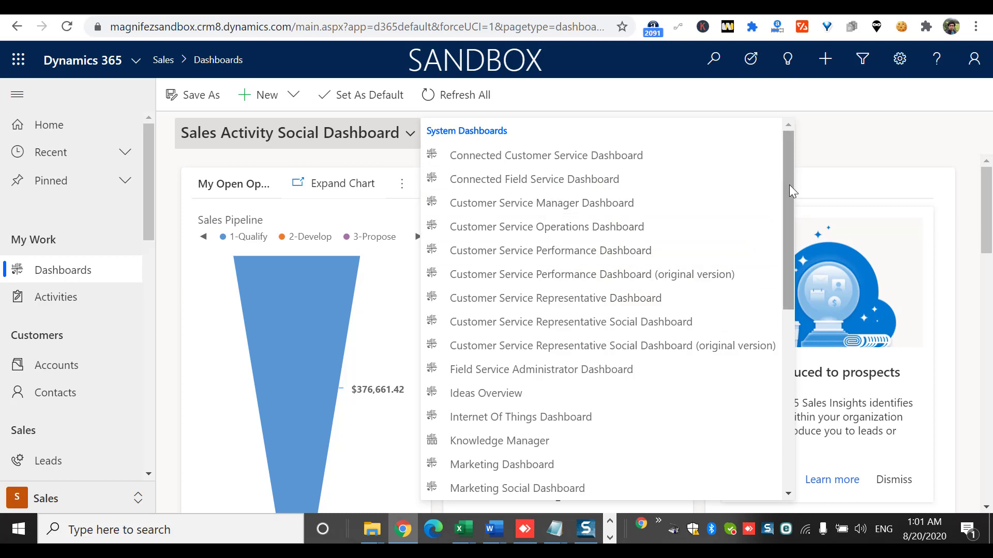
left_click_drag(789, 185, 784, 259)
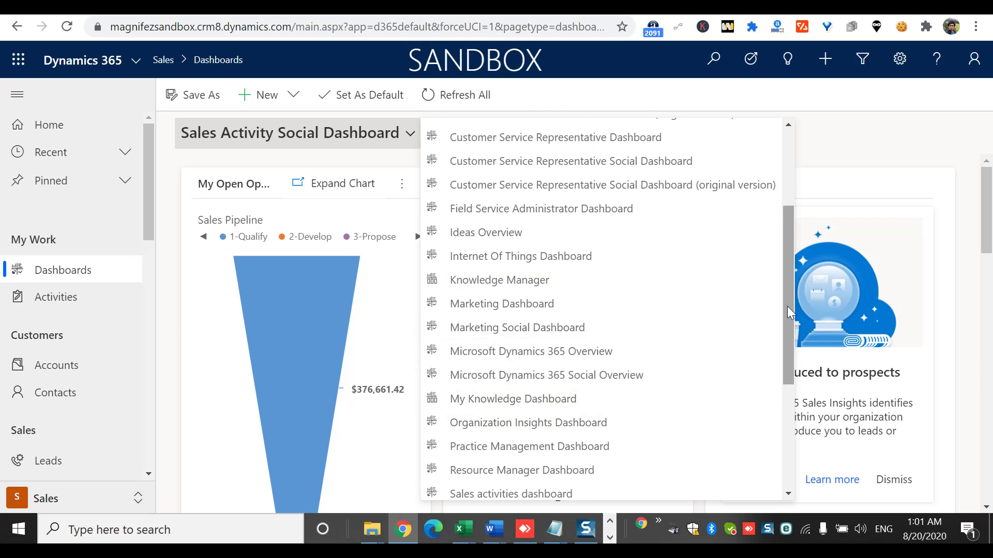
left_click_drag(788, 297, 673, 401)
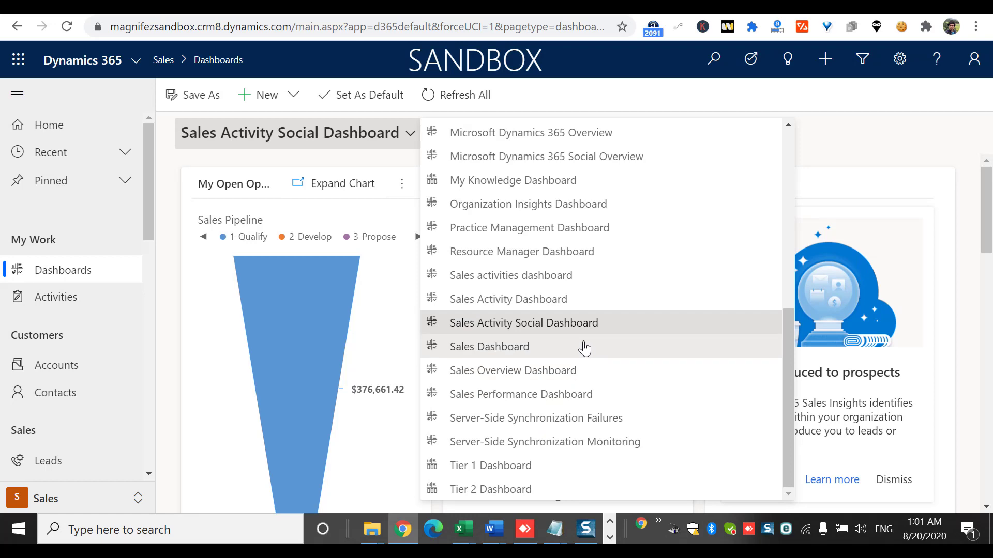
left_click_drag(786, 321, 780, 150)
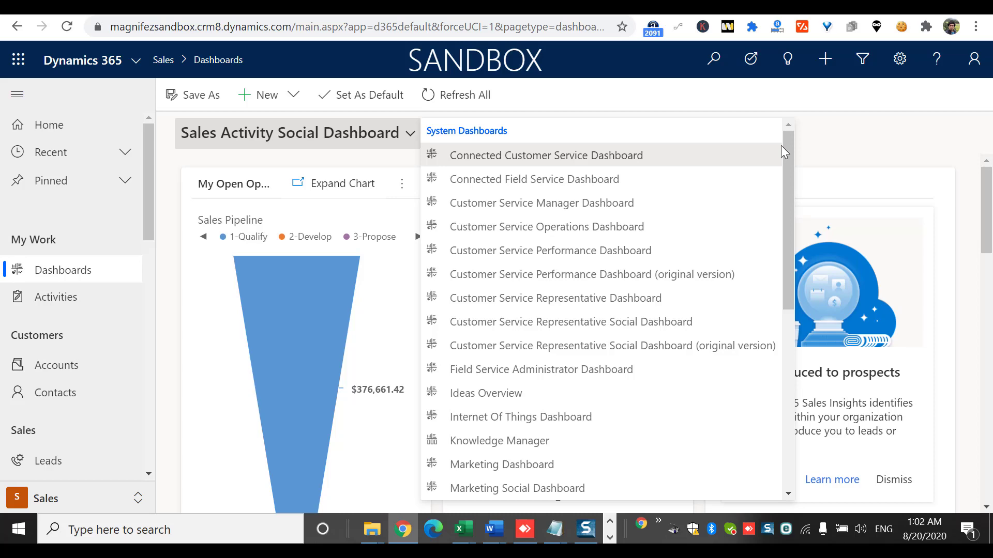
left_click(813, 149)
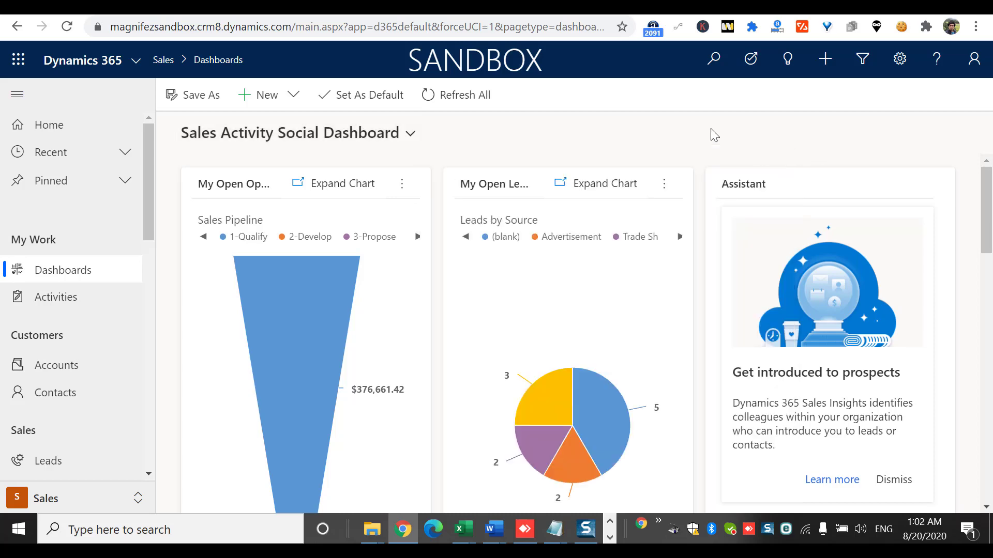
left_click(410, 134)
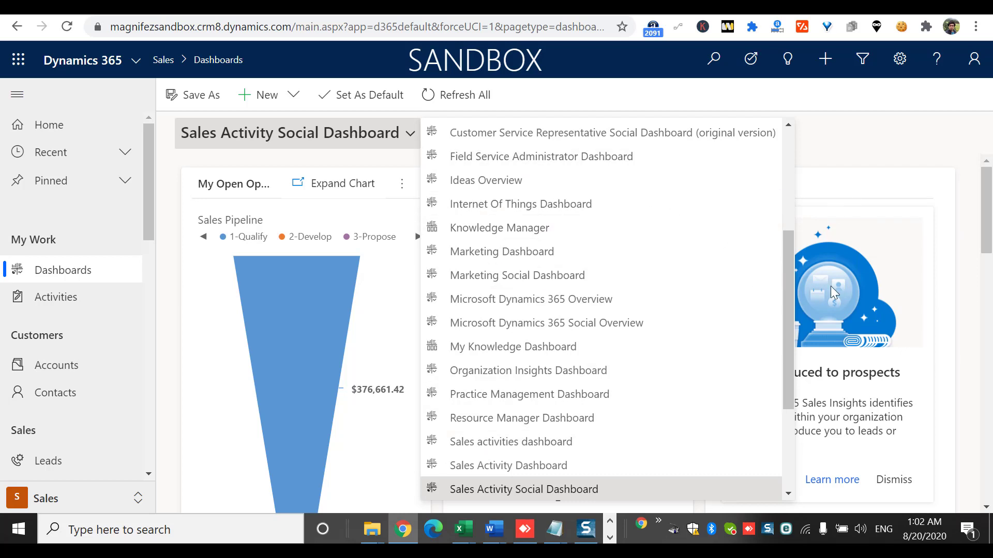
left_click(928, 180)
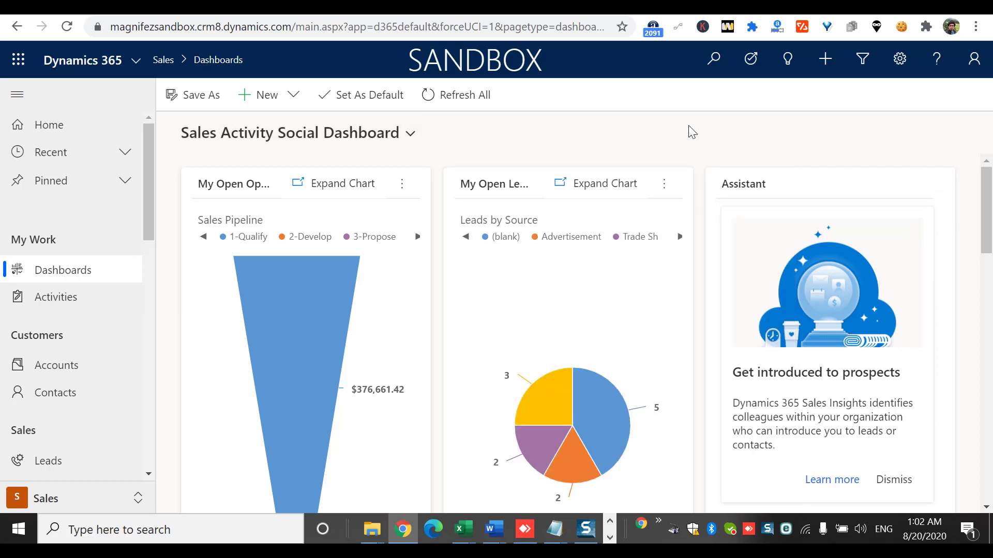
Step: Switch from the Sales Activity Social Dashboard to the Marketing Dashboard
left_click(409, 140)
left_click(410, 134)
left_click(407, 132)
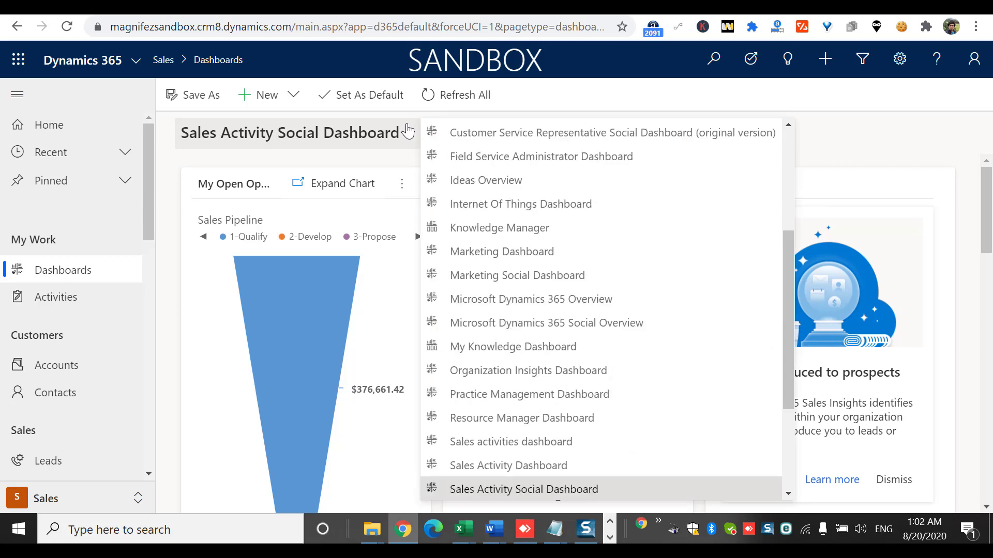
left_click(789, 439)
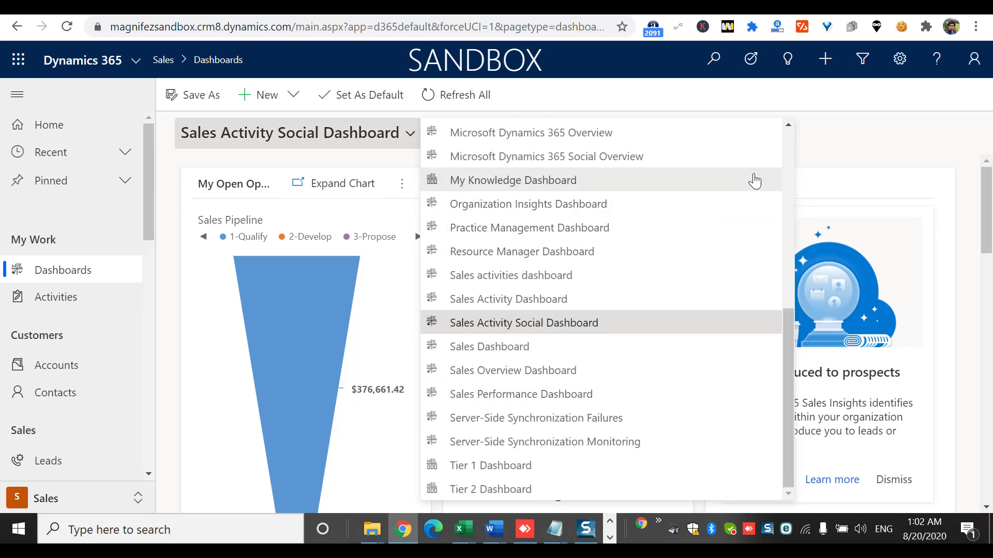
left_click(789, 155)
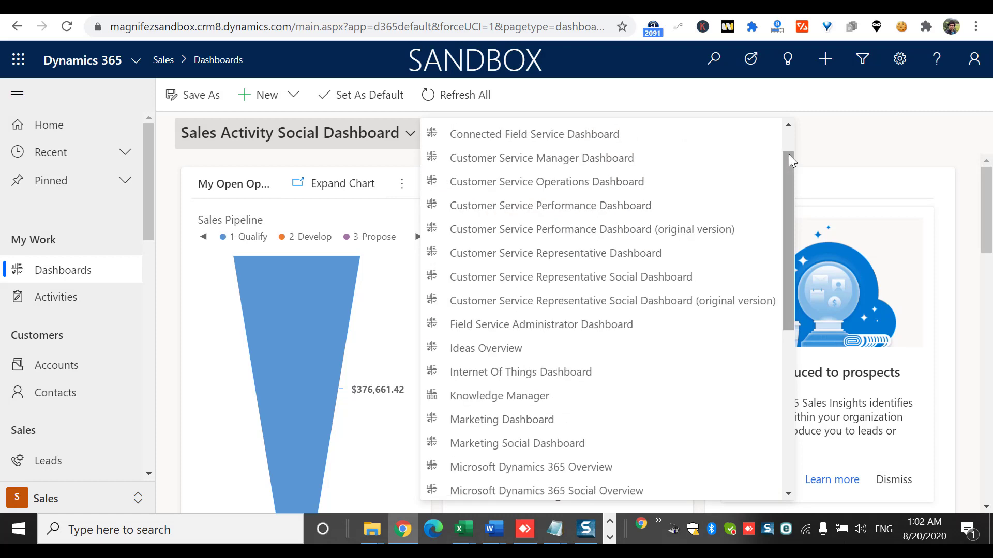
left_click(595, 428)
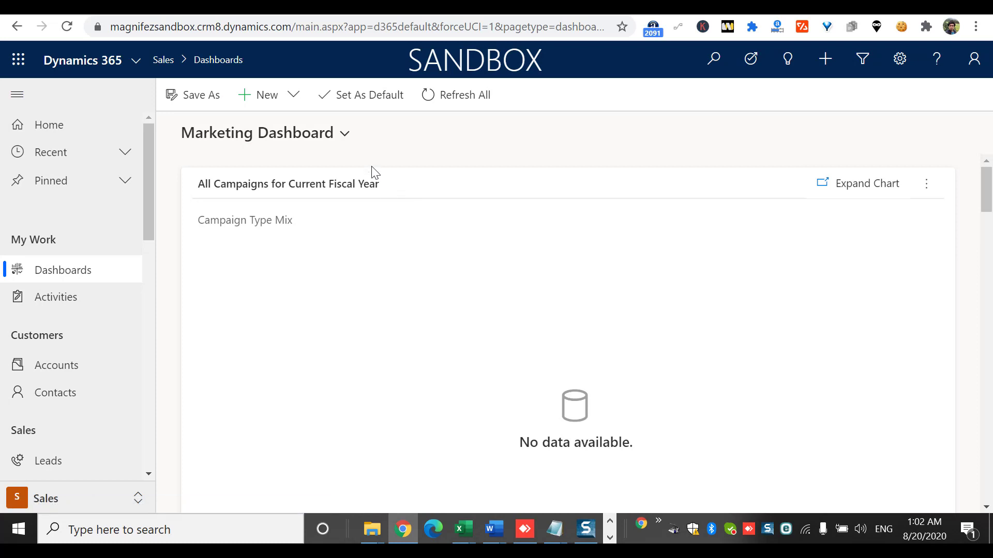
Step: Display the Customer Service Operations Dashboard and switch from it to the Customer Service Manager Dashboard
left_click(345, 133)
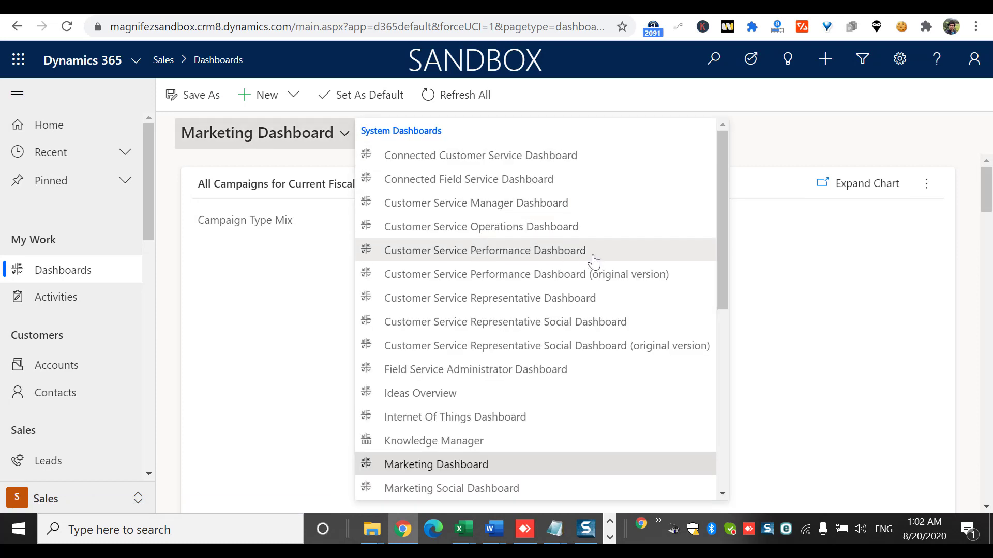
left_click(602, 235)
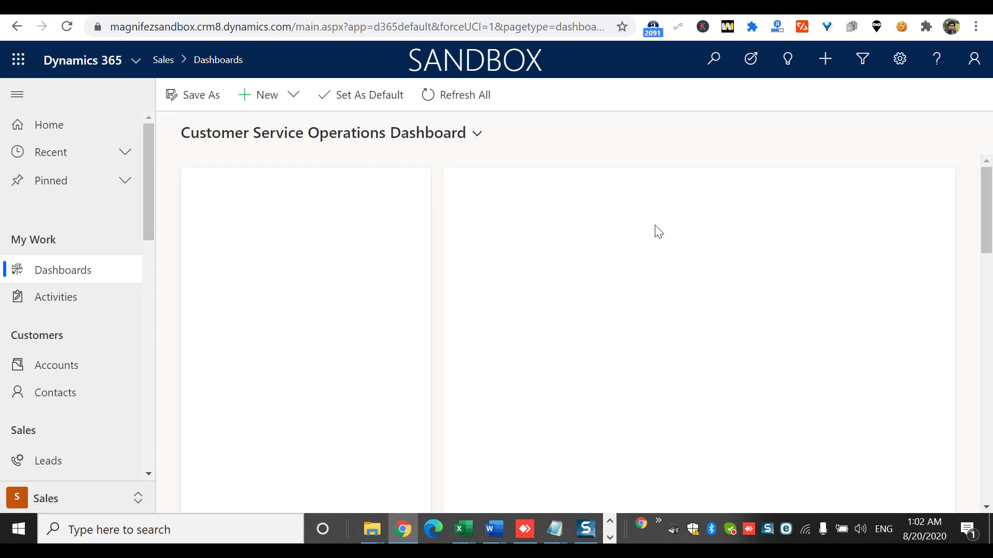
left_click(474, 133)
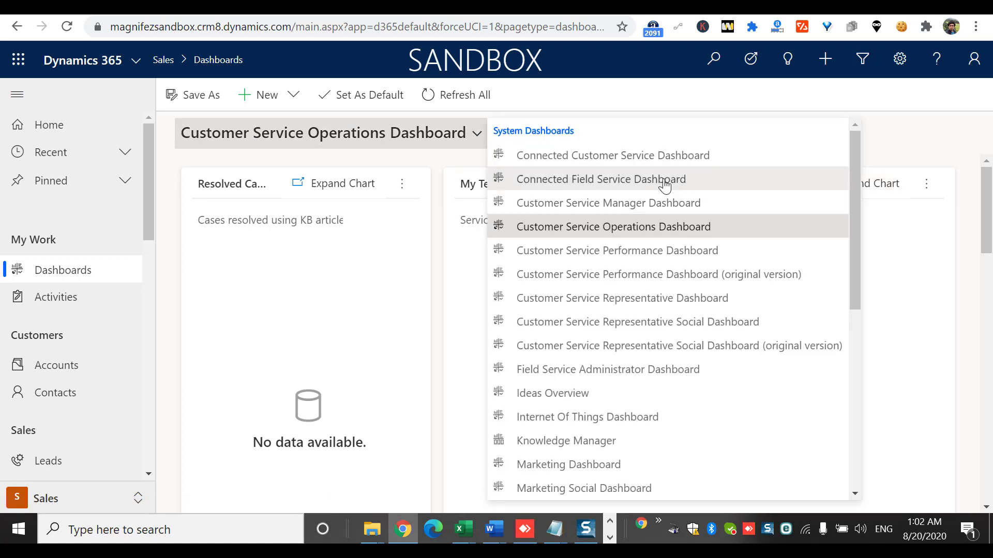
left_click(768, 203)
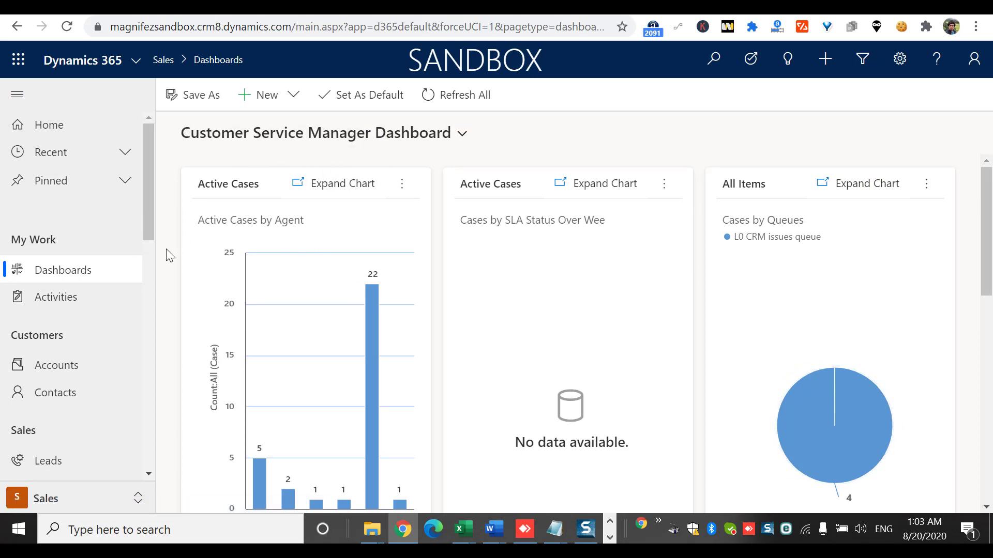
Step: Drill down into the City Power & Light (sample) bar of the Entitlements Expiration chart by Created By, as a funnel chart
mouse_move(983, 191)
left_mouse_down()
mouse_move(983, 331)
mouse_move(976, 194)
left_mouse_up()
left_click_drag(990, 207, 977, 383)
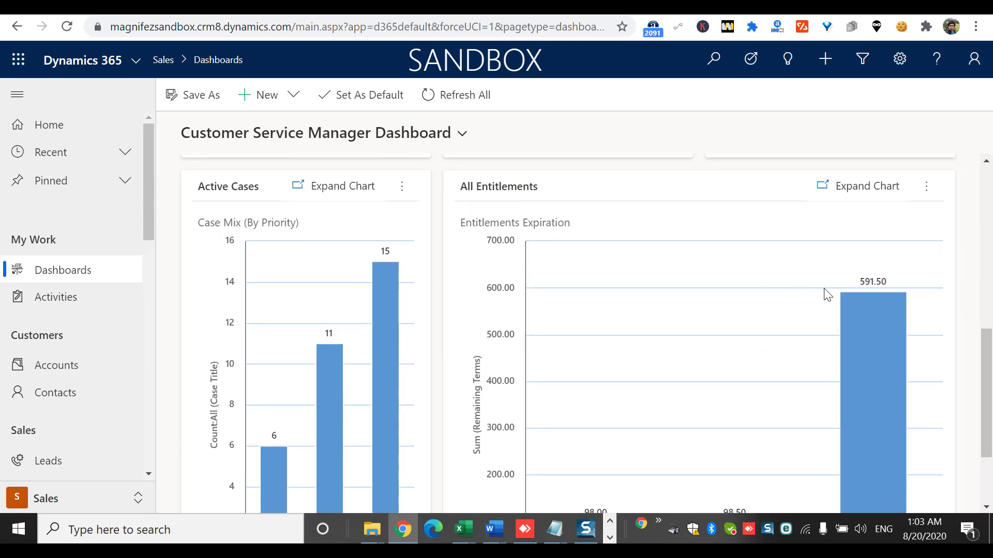
left_click_drag(987, 445, 987, 489)
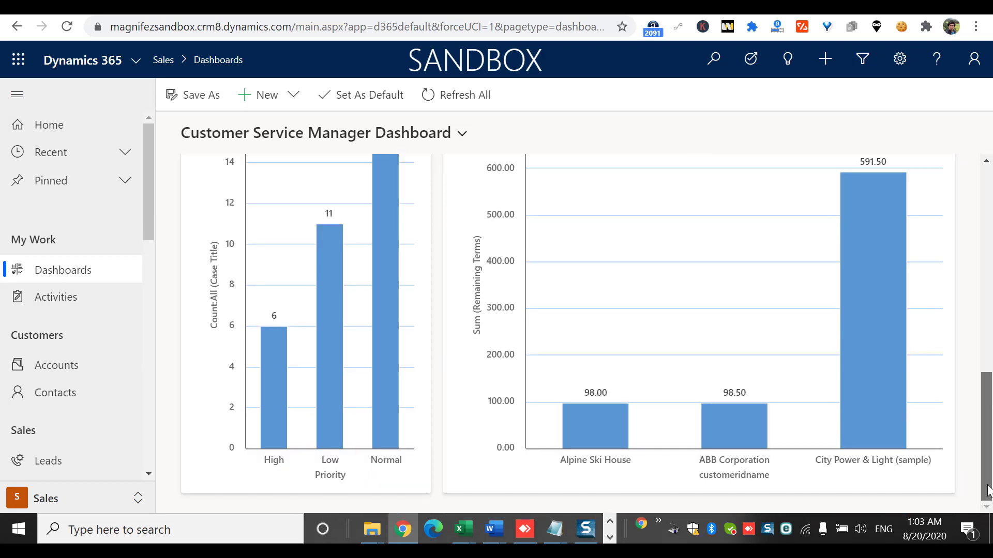
left_click(865, 244)
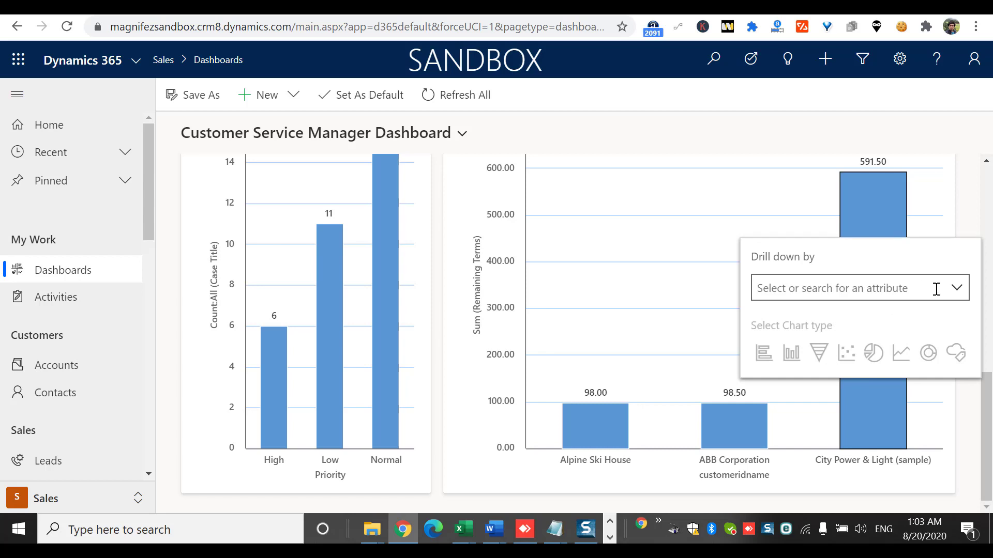
left_click(954, 291)
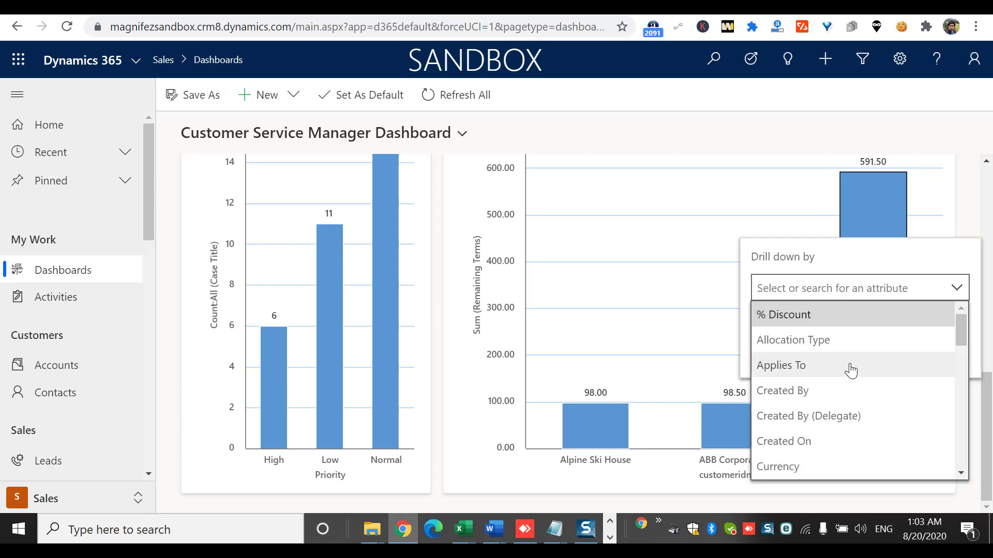
left_click(848, 391)
left_click(818, 350)
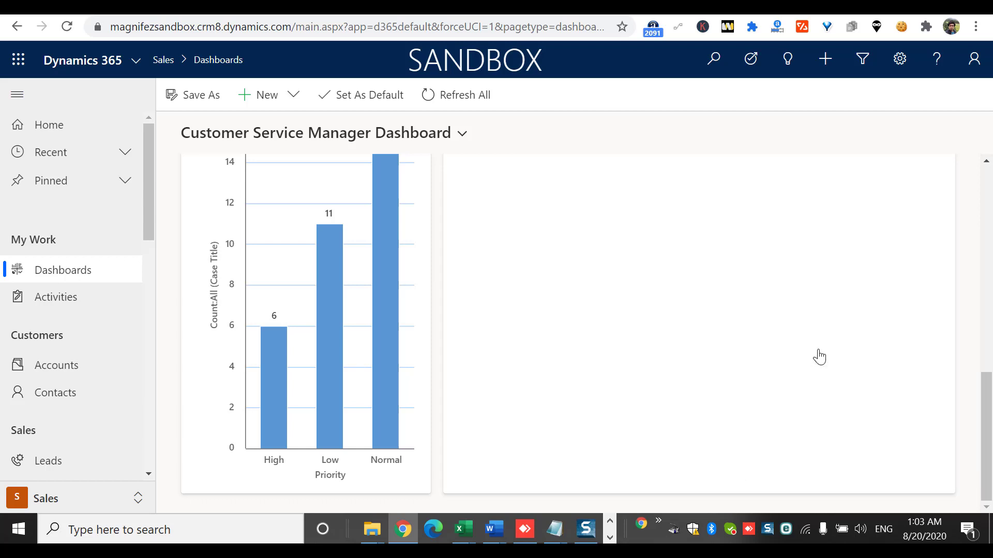
Step: Switch to the Sales Activity Dashboard and look over its charts
left_click_drag(986, 432, 977, 181)
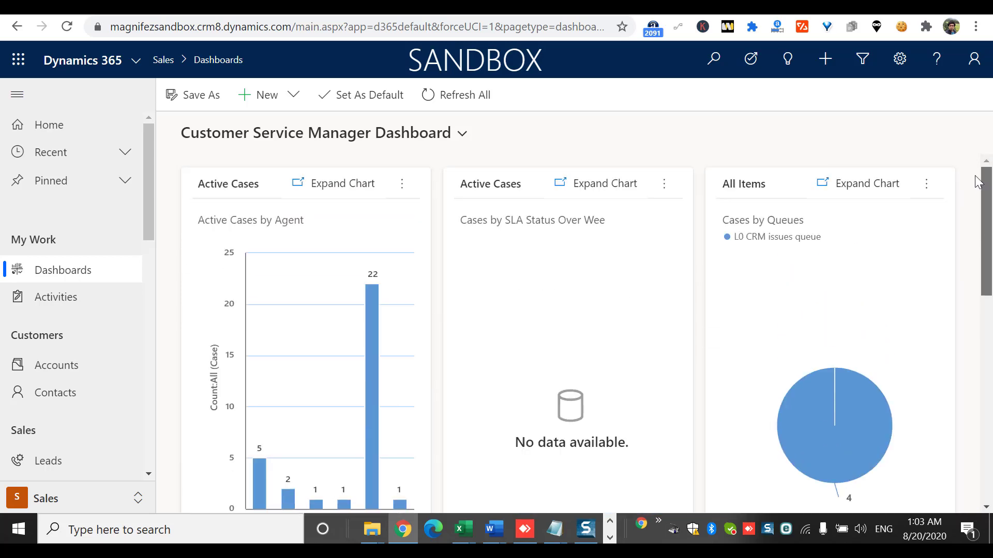
left_click(460, 137)
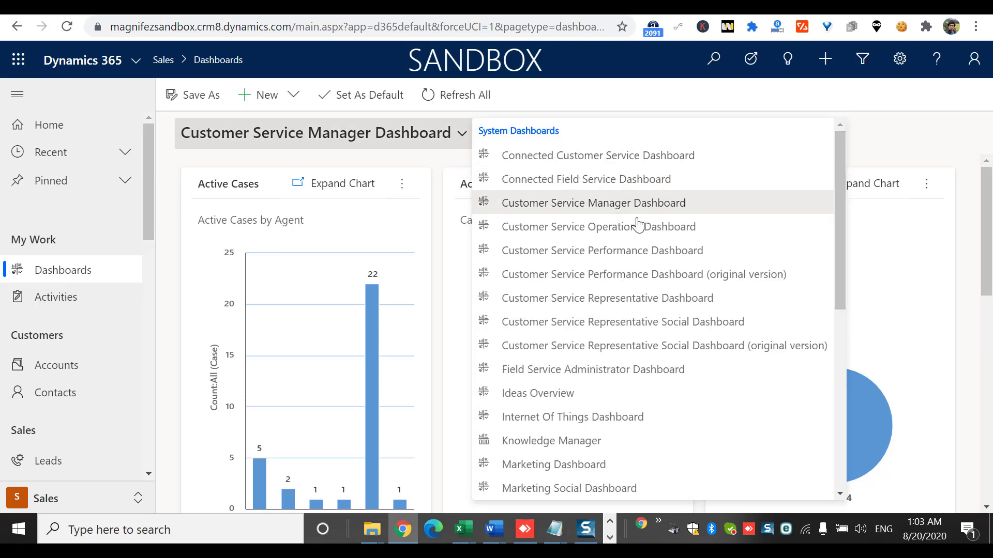
left_click_drag(840, 184, 854, 403)
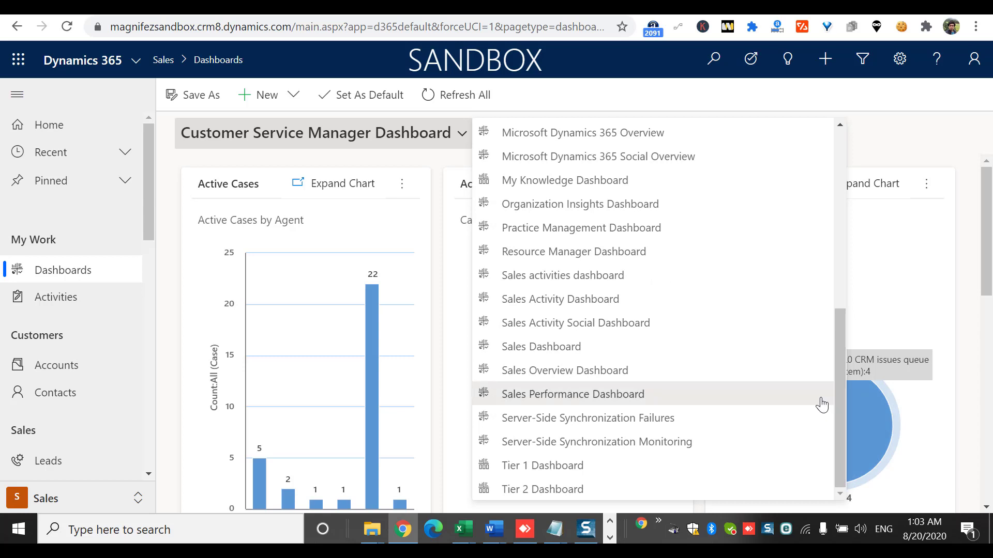
left_click(762, 308)
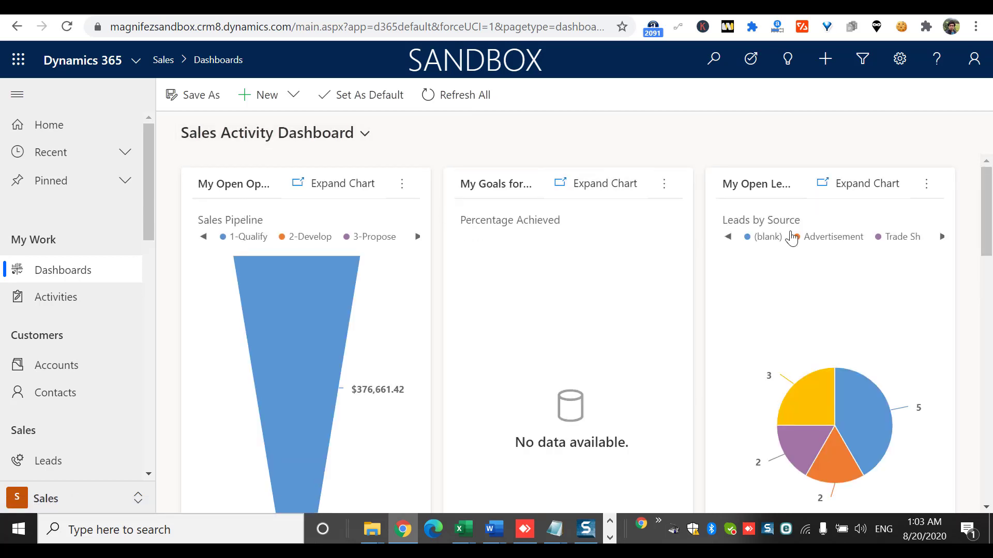
left_click_drag(992, 211, 967, 195)
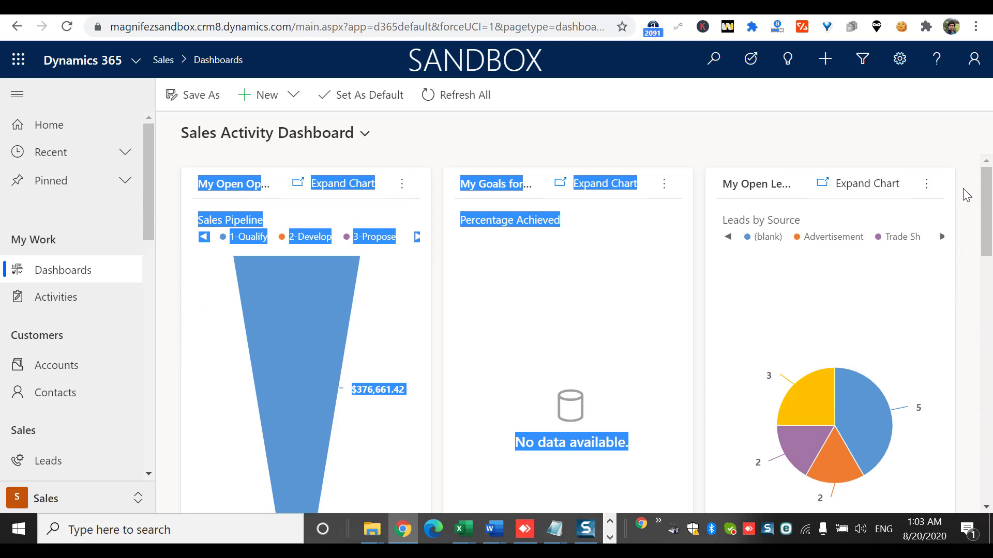
left_click(527, 156)
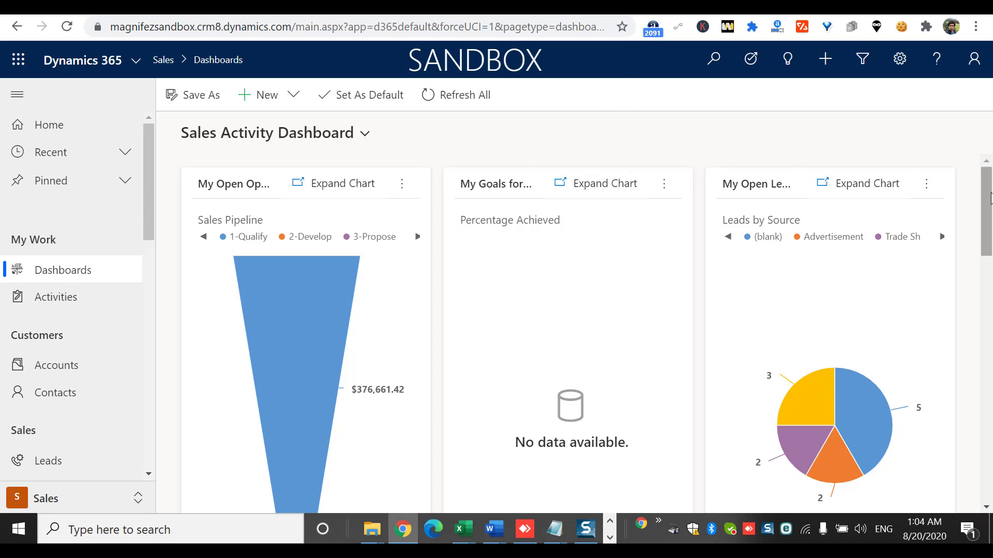
scroll(987, 308, "down", 10)
scroll(989, 232, "up", 10)
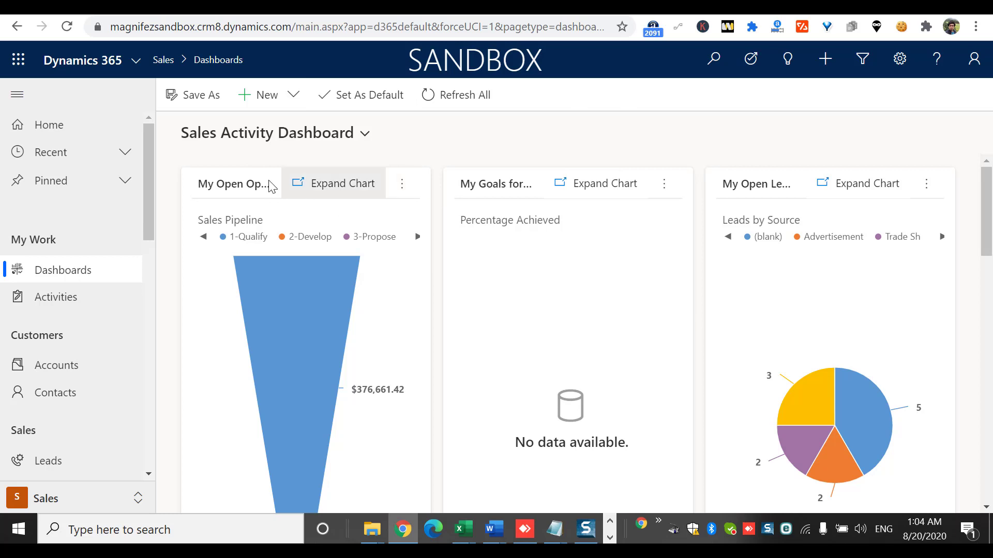
Step: Preview the 4-Column Overview Dashboard layout for a new Dynamics 365 dashboard and close the layout selection without creating one
left_click(294, 98)
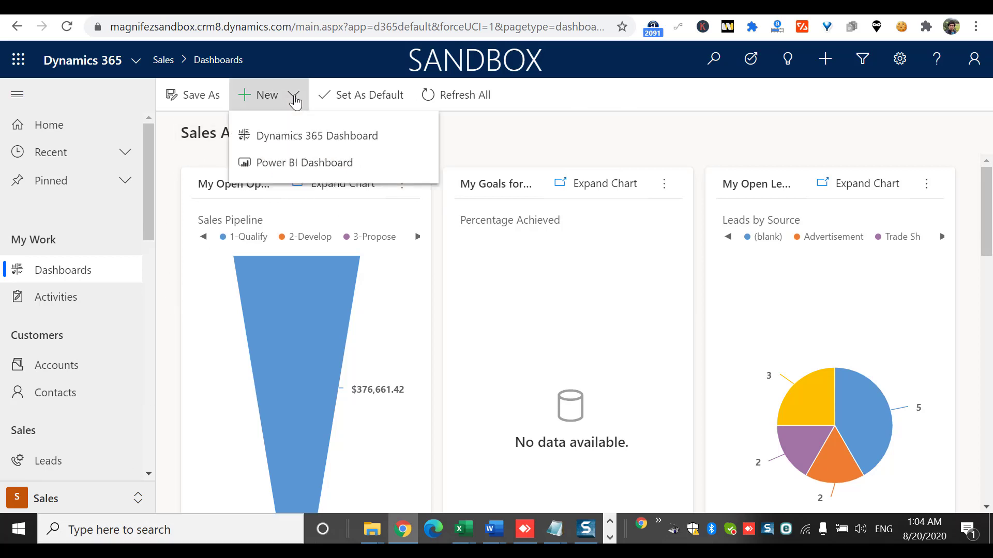
left_click(336, 147)
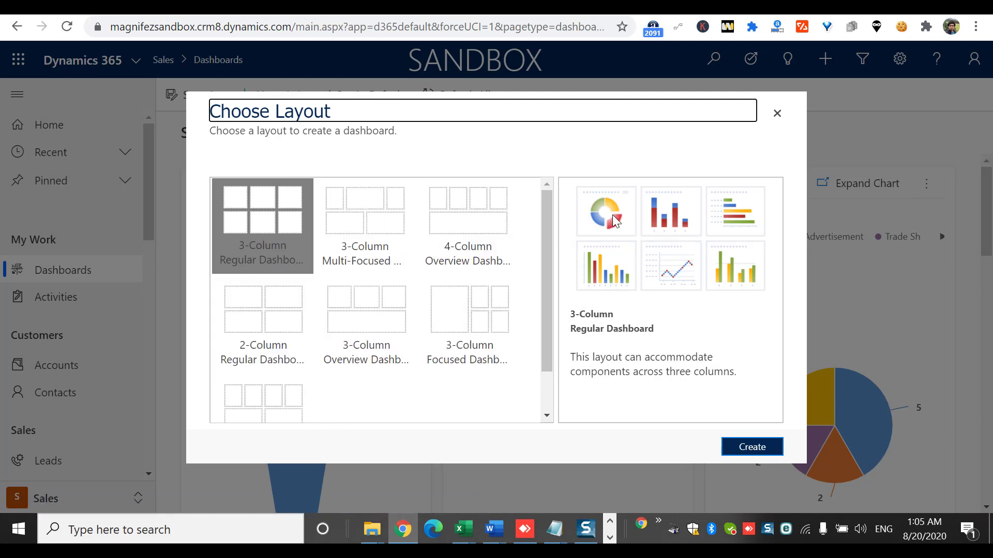
left_click(439, 247)
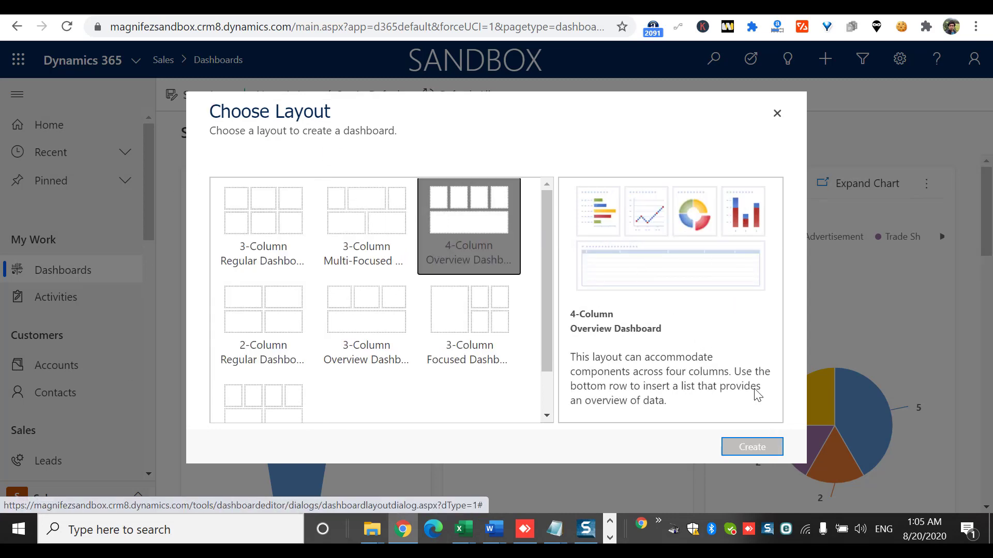
left_click(777, 115)
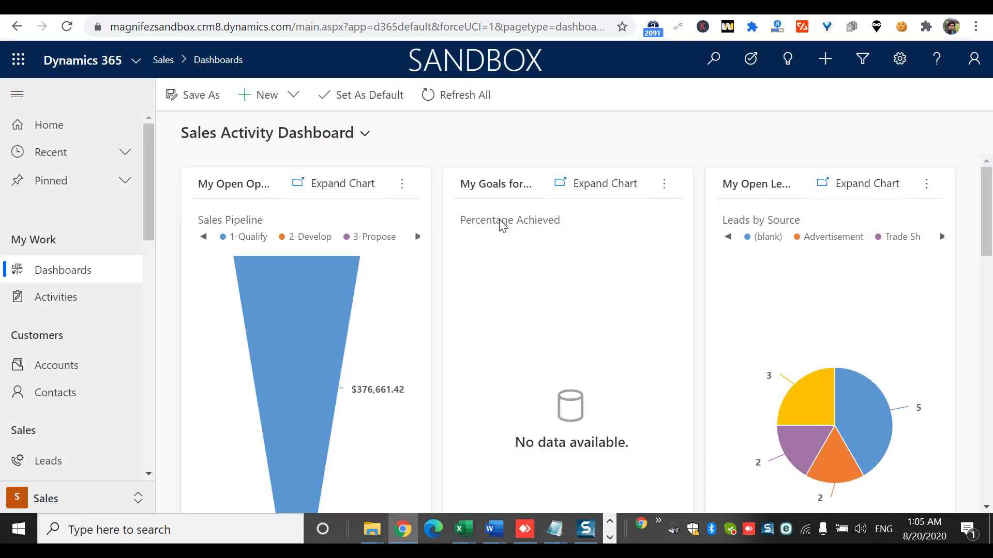
Step: Check which dashboard types can be created from the Sales Activity Dashboard and dismiss the options without creating one
left_click(293, 97)
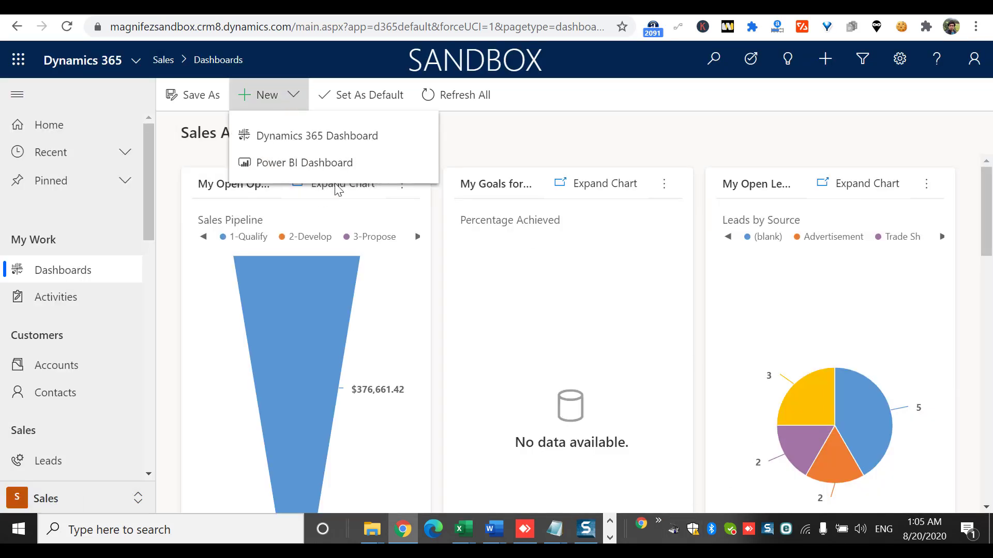
left_click(641, 134)
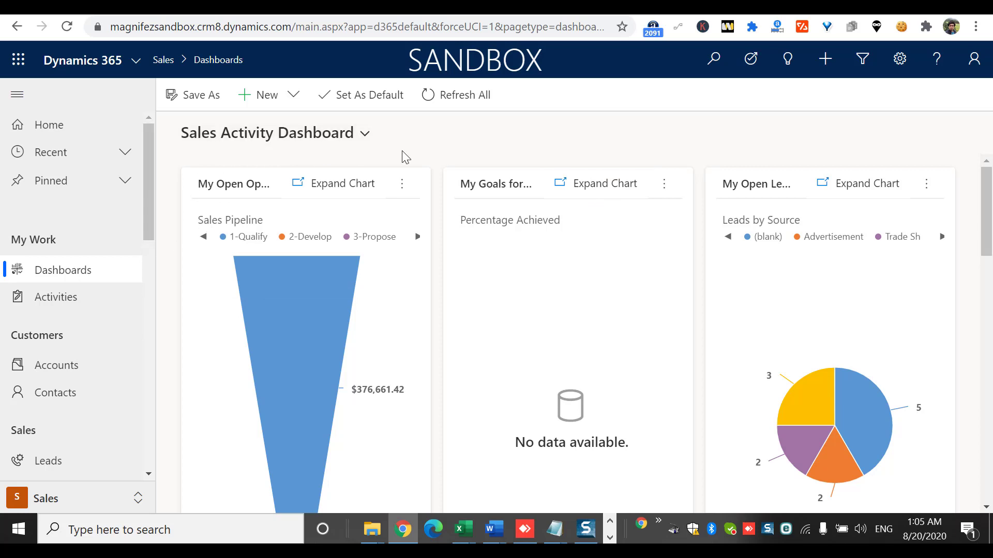
left_click_drag(985, 204, 975, 171)
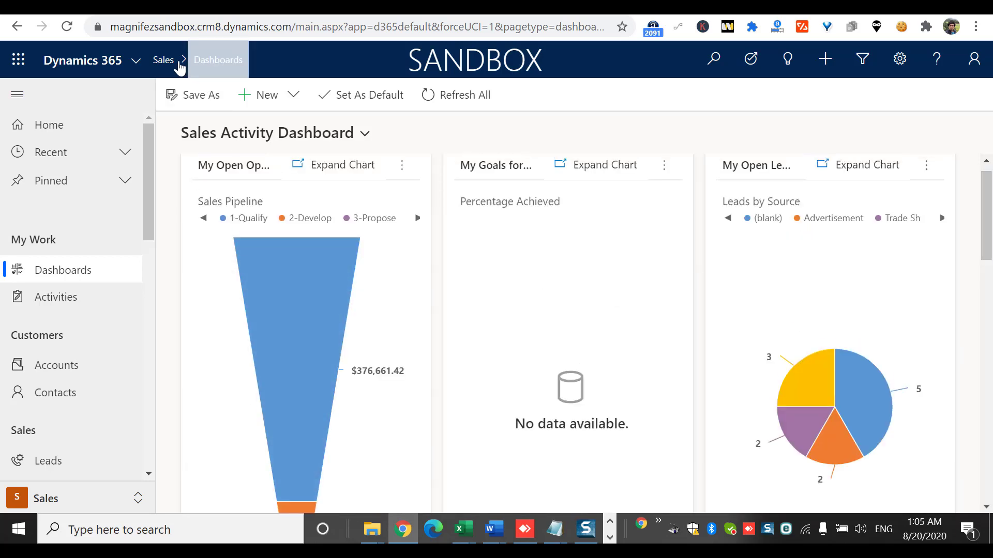
Step: Switch to the Field Service app, display its Connected Field Service Dashboard without the welcome message, and list the system dashboards
left_click(142, 60)
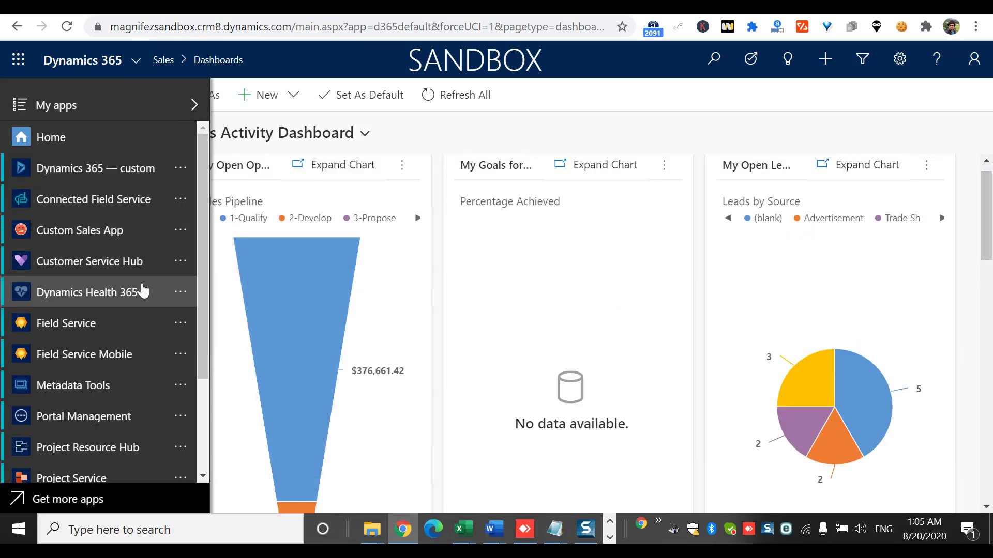
left_click(123, 327)
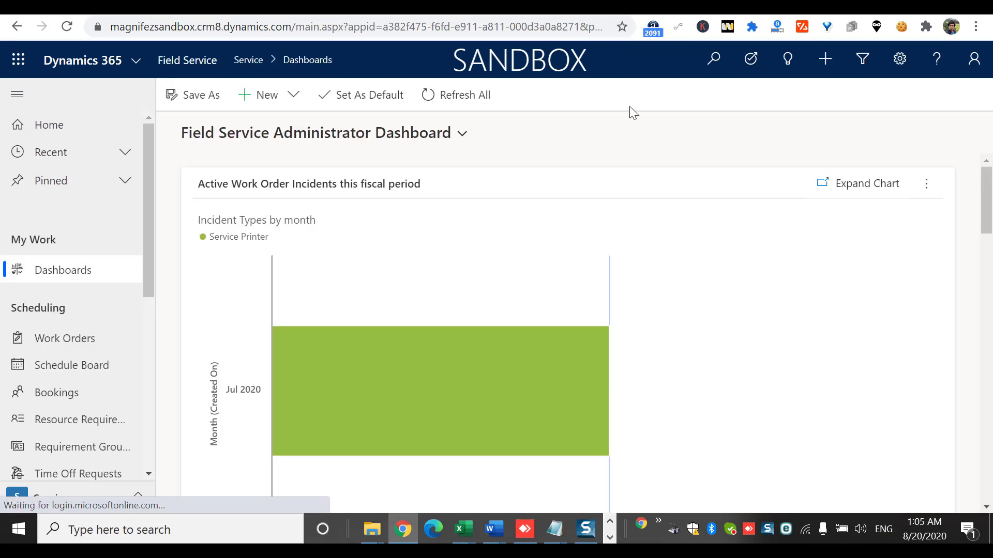
left_click(462, 135)
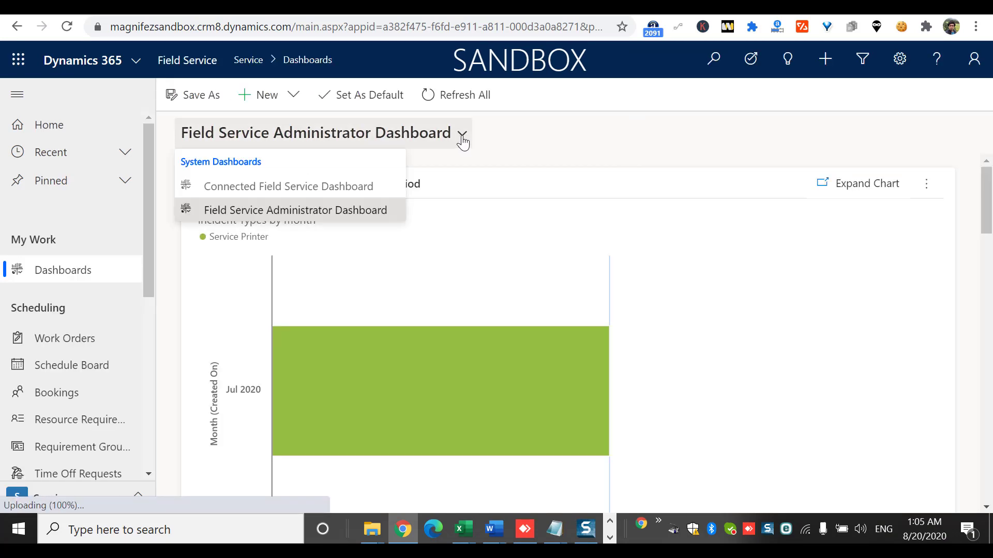
left_click(325, 188)
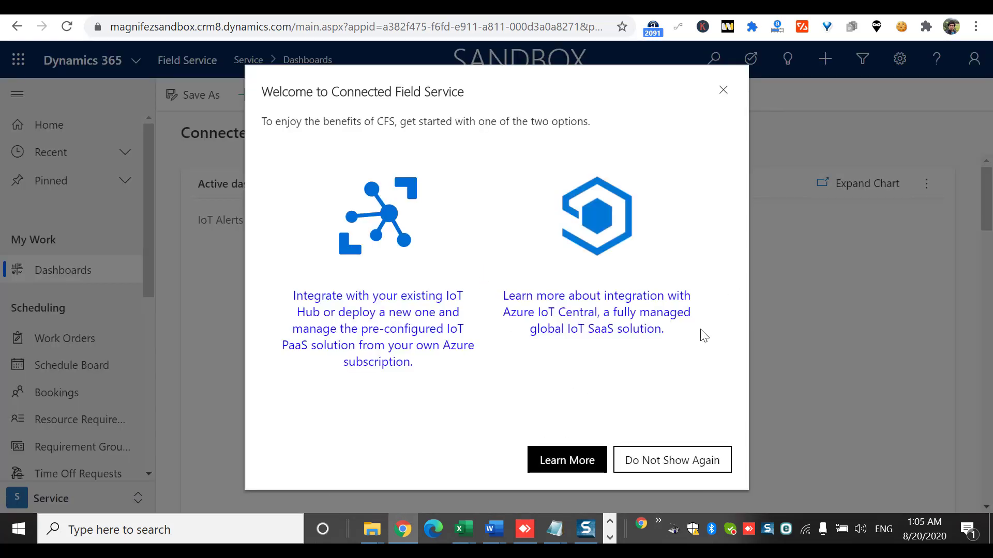
left_click(725, 95)
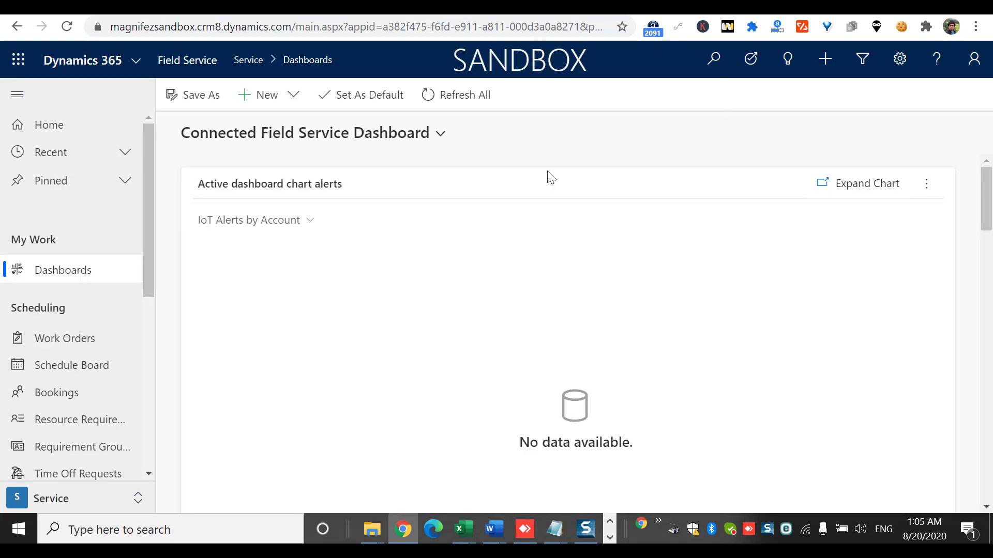
left_click(439, 134)
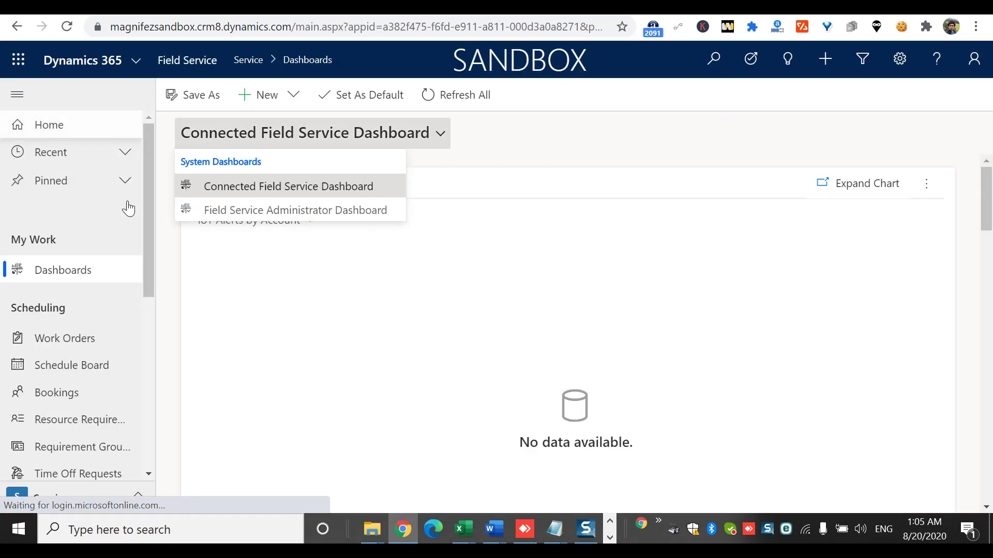
Step: Switch to the Customer Service Hub app and review its list of system dashboards
left_click(136, 61)
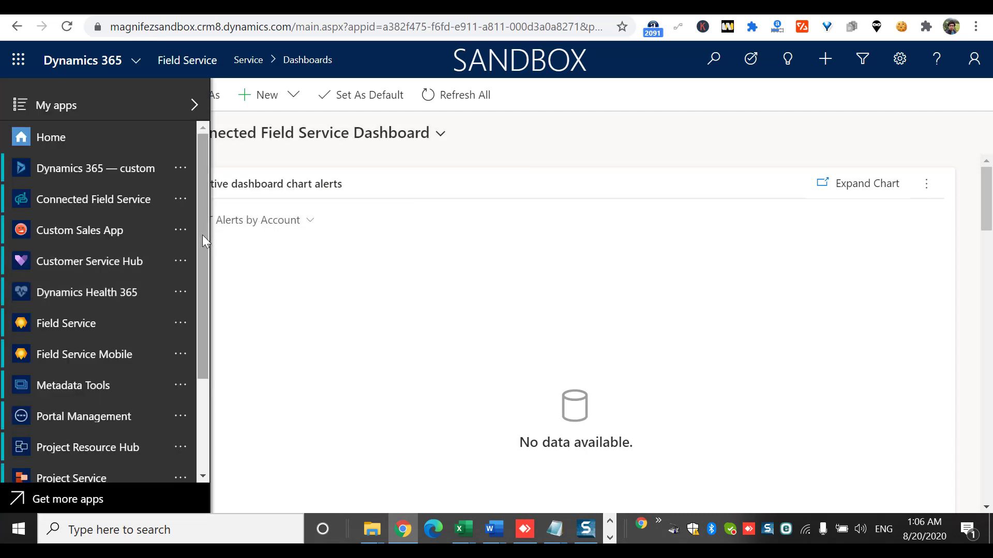
left_click(131, 262)
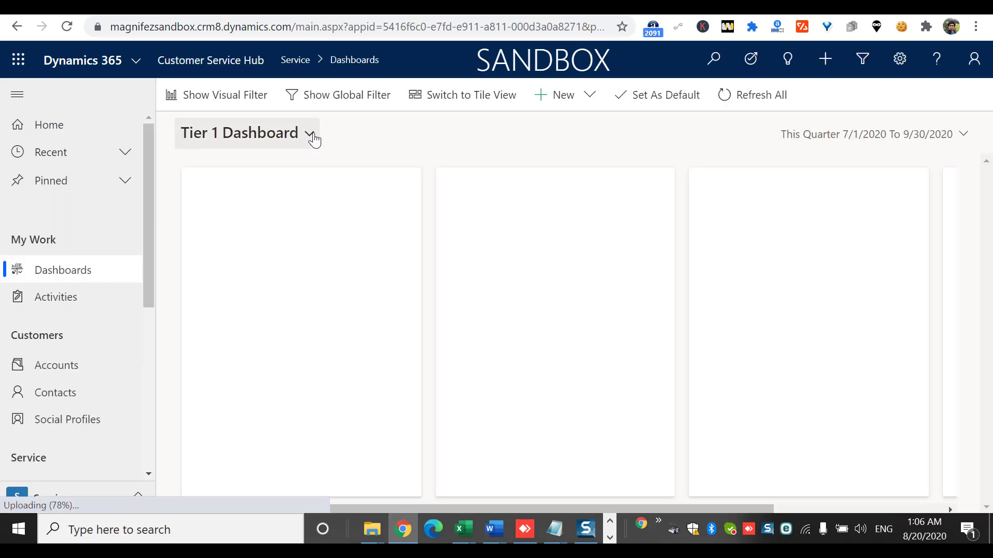
left_click(311, 136)
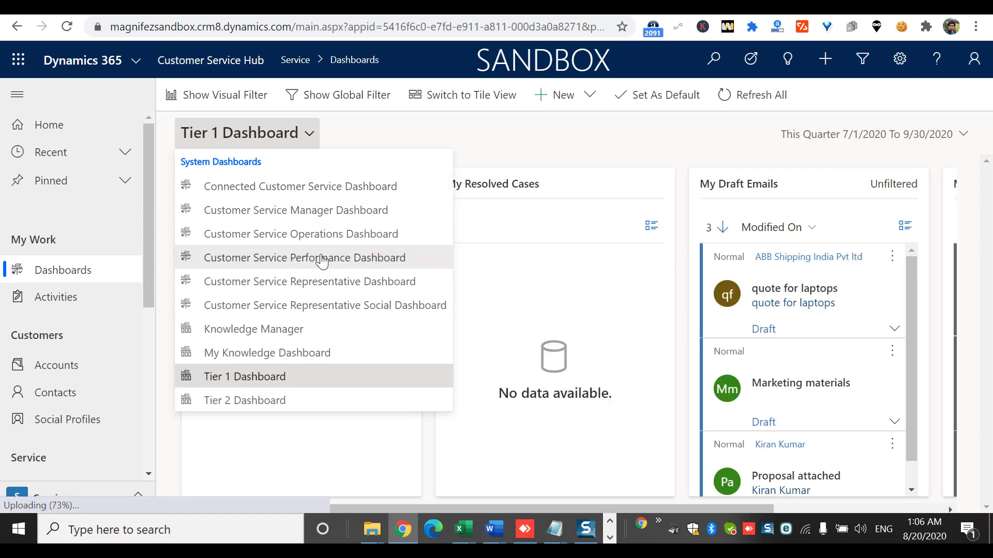
left_click(587, 133)
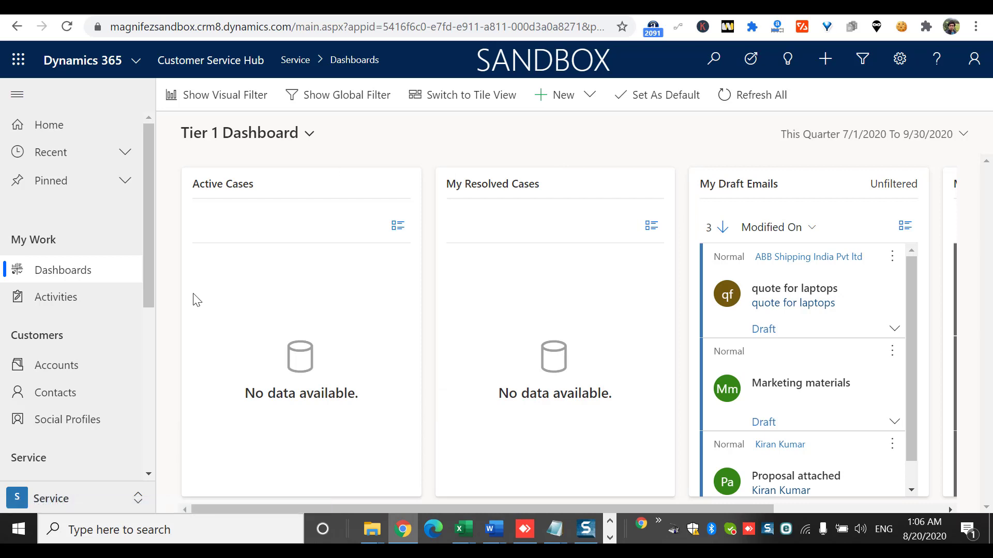
left_click(101, 280)
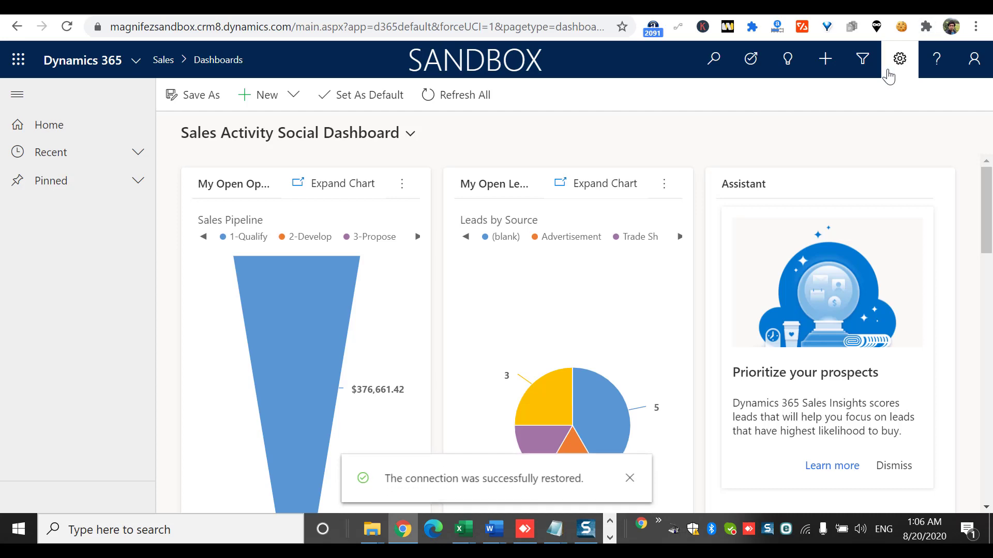
Step: Go to the advanced settings and open Customize the System from Customizations in a maximized window
left_click(898, 59)
left_click(844, 128)
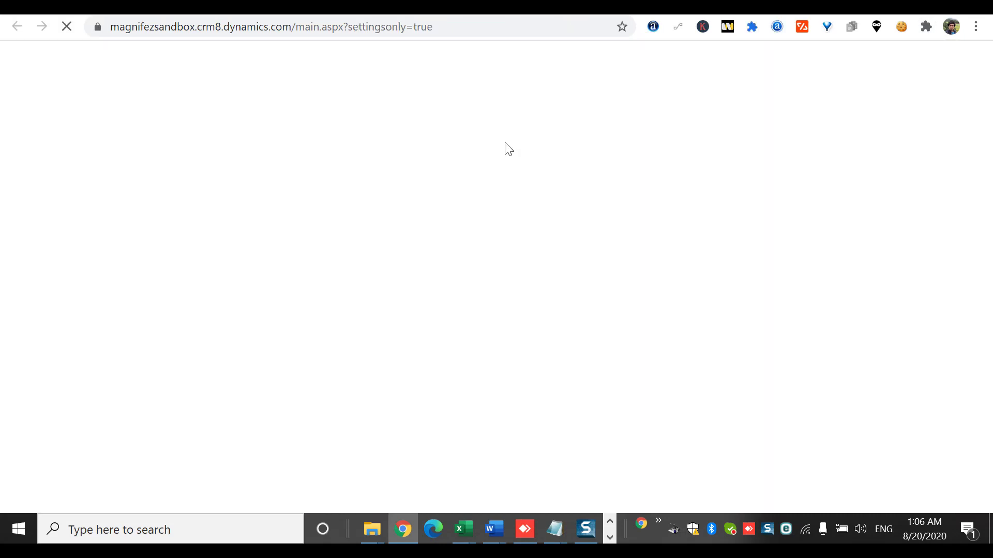
left_click(265, 57)
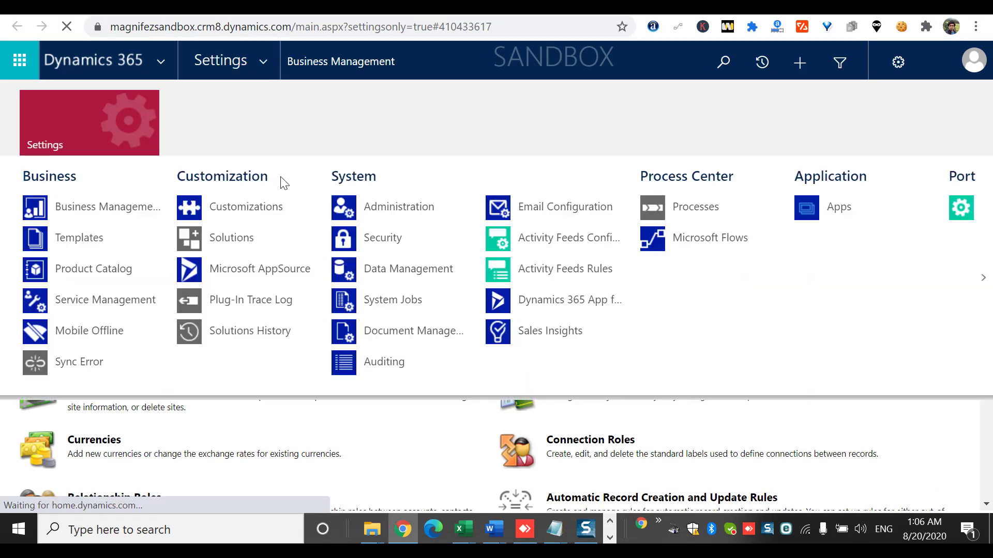
left_click(261, 217)
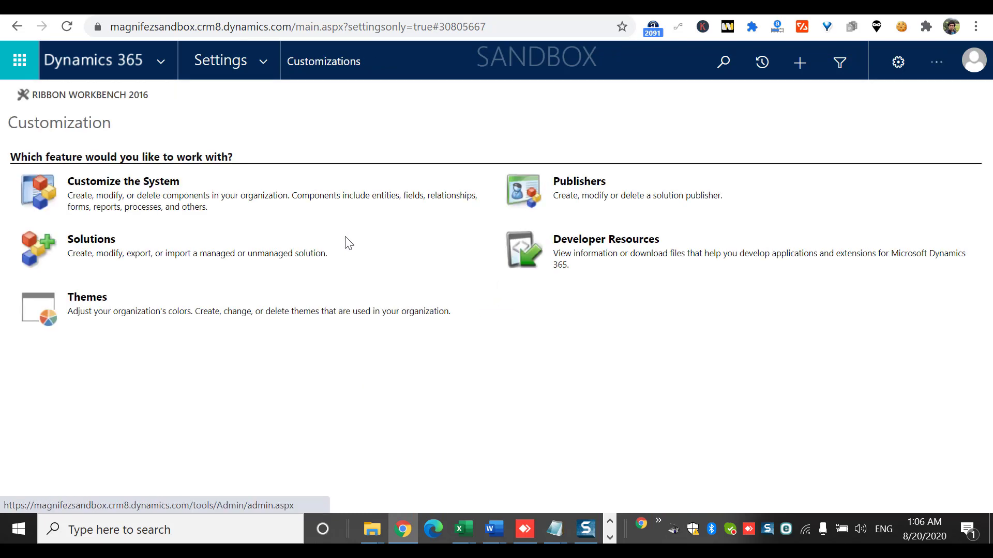
left_click(160, 182)
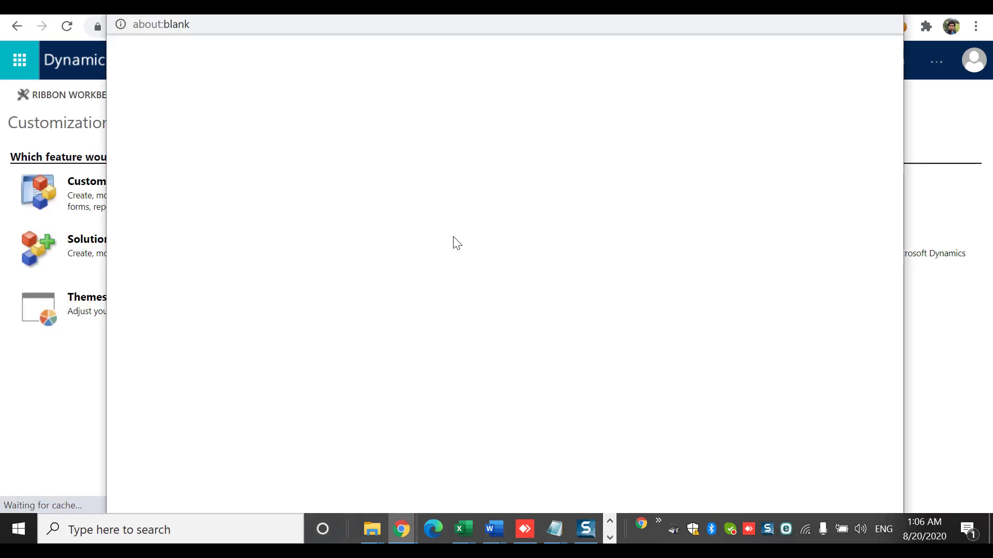
double_click(851, 18)
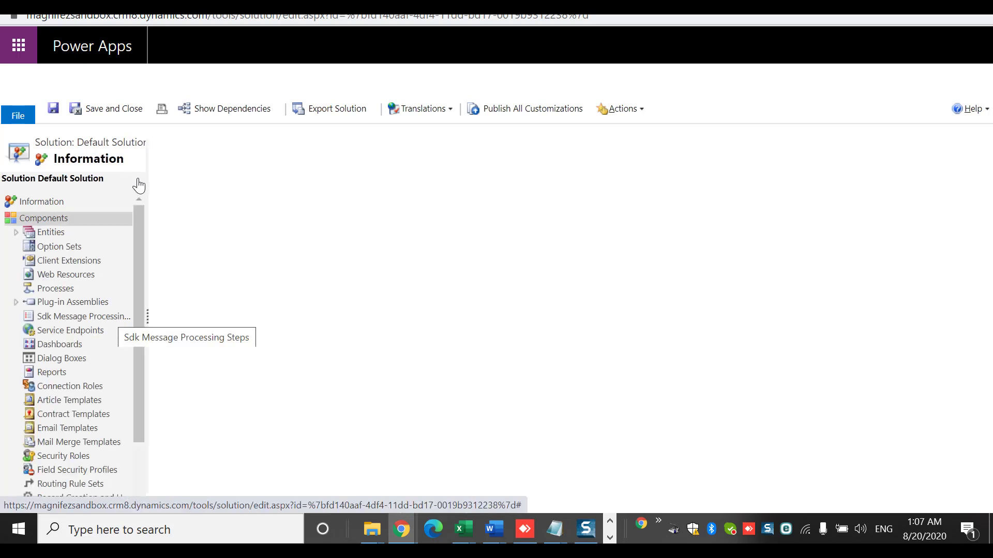
Step: List the dashboards of the Default Solution and show the types available for a new dashboard
left_click_drag(138, 235, 142, 366)
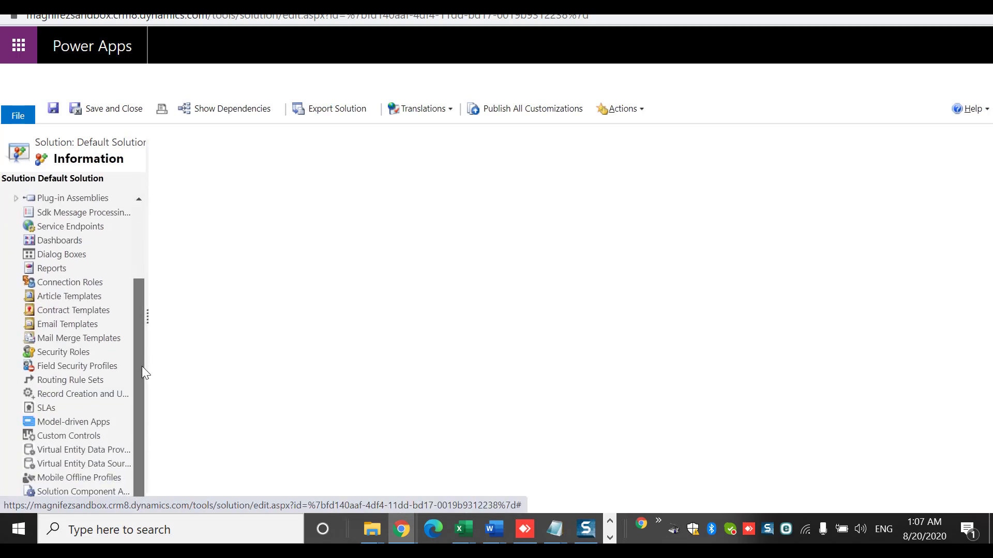
left_click(66, 242)
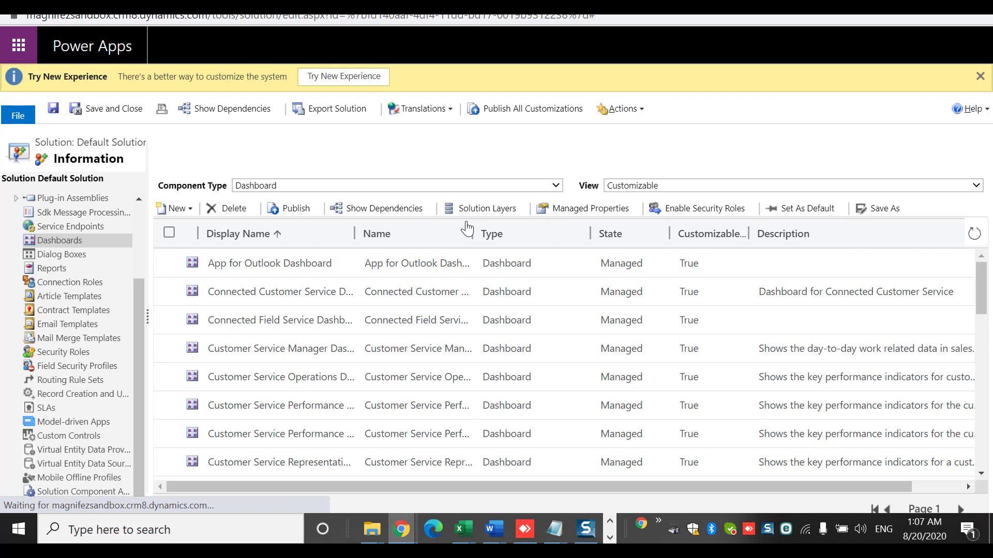
left_click(193, 206)
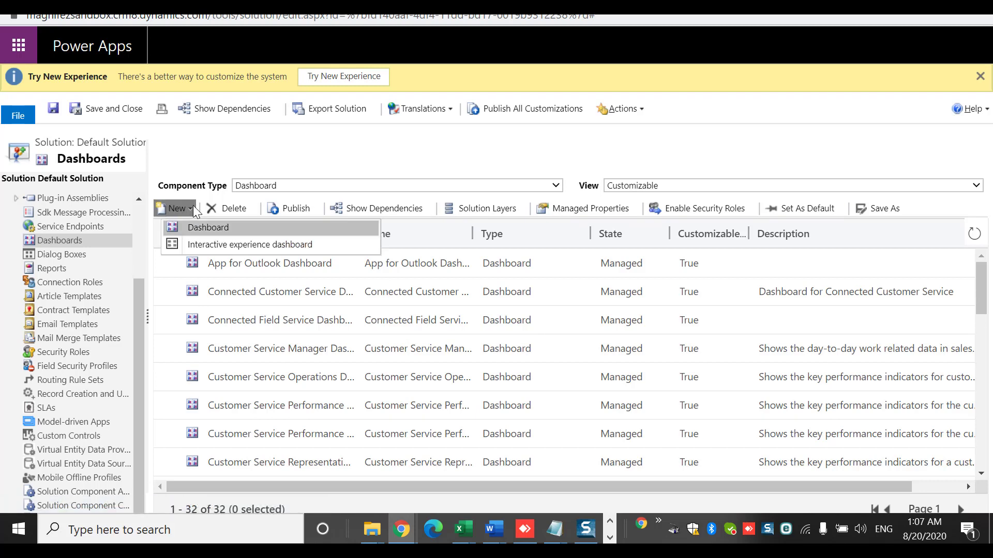
Step: Expand the Account entity in the Default Solution and display its entity-level dashboards
left_click(137, 222)
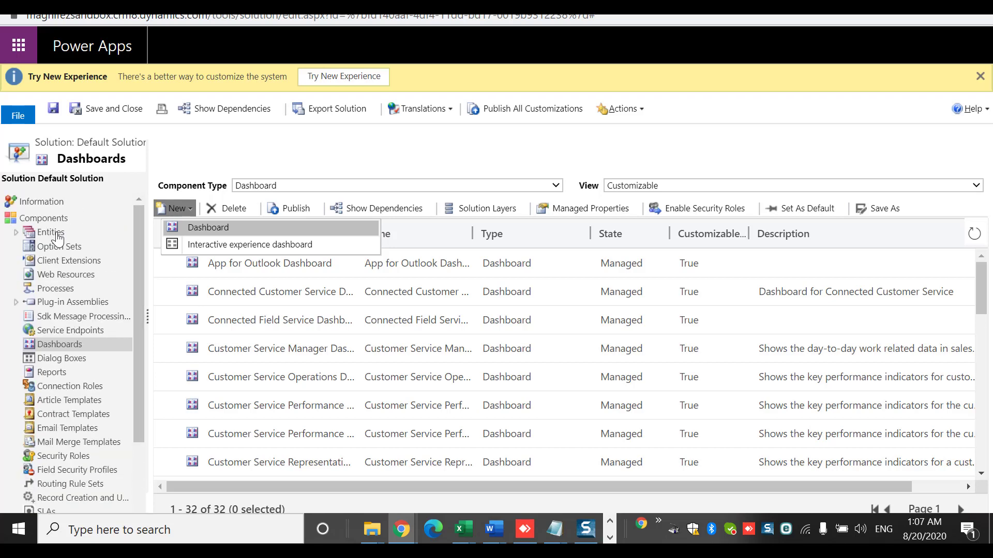
left_click_drag(138, 236, 131, 204)
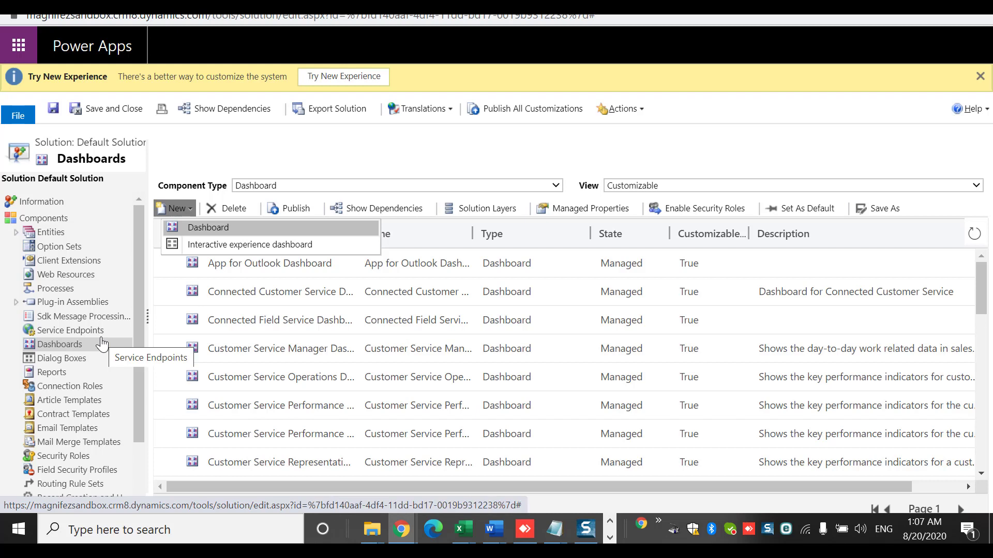
left_click(18, 235)
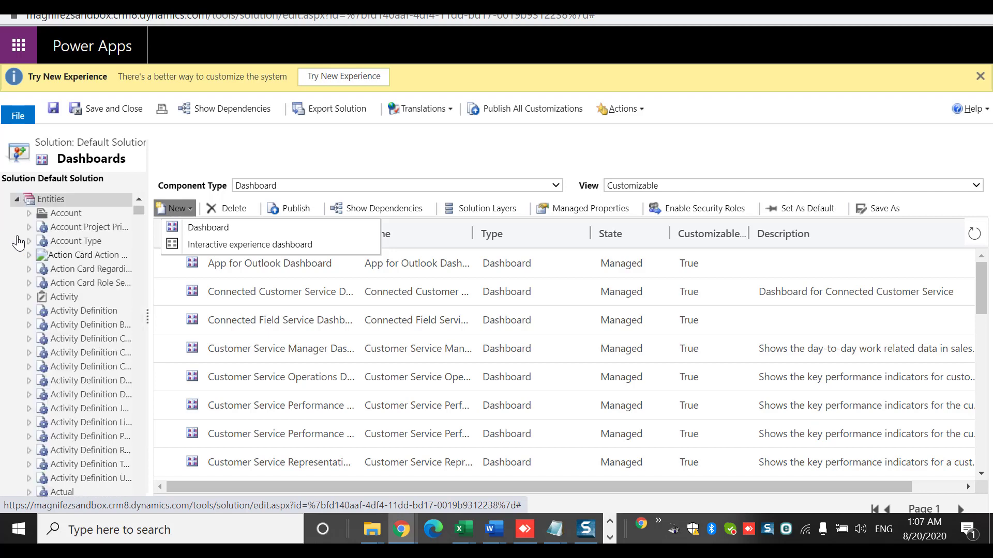
left_click(28, 214)
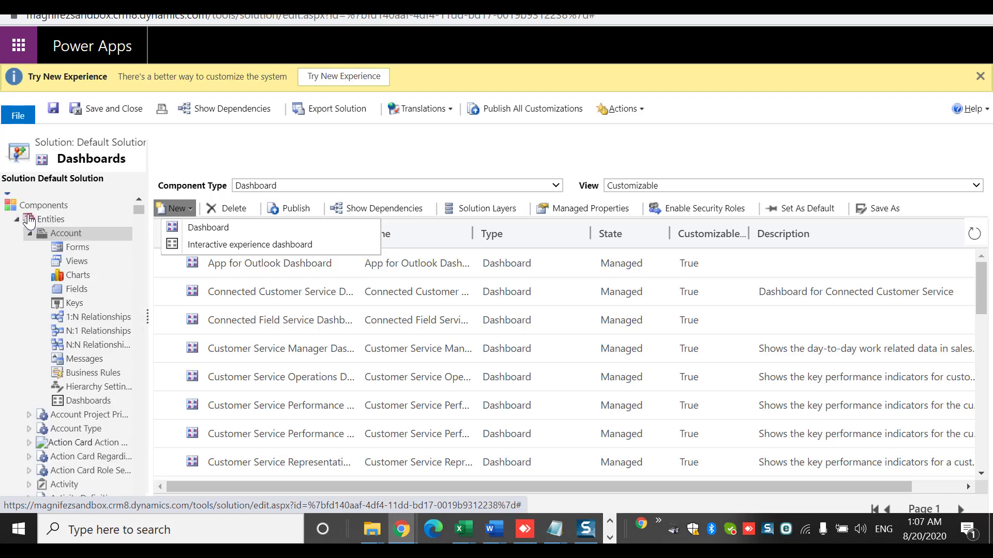
left_click(88, 401)
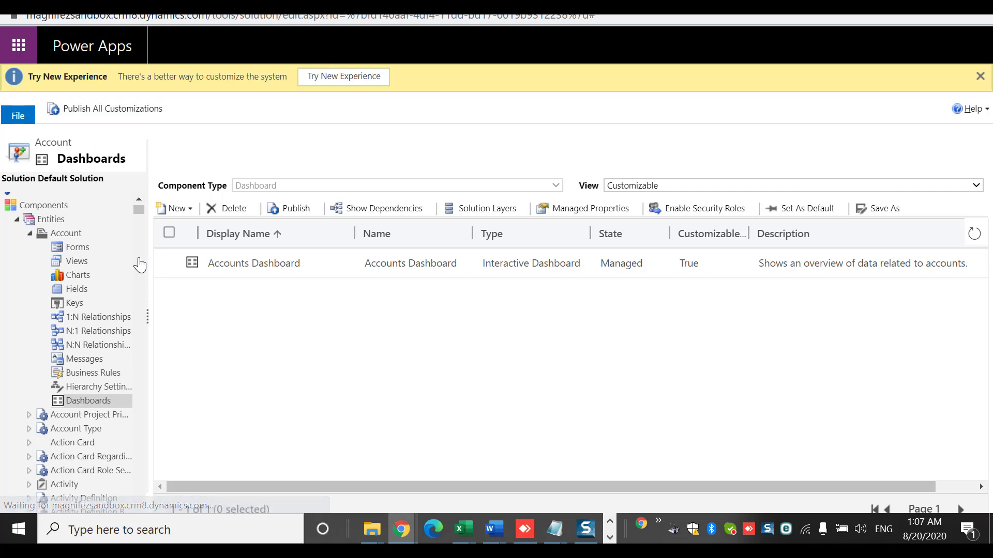
Step: Collapse the entities, return to the solution-level dashboards and look through the whole list
left_click(17, 219)
scroll(139, 265, "down", 2)
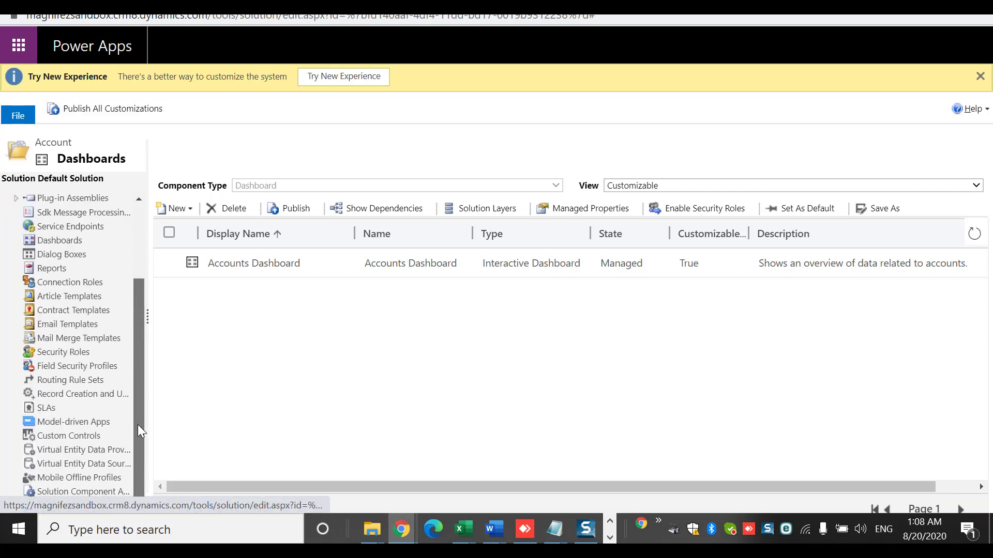
left_click(61, 241)
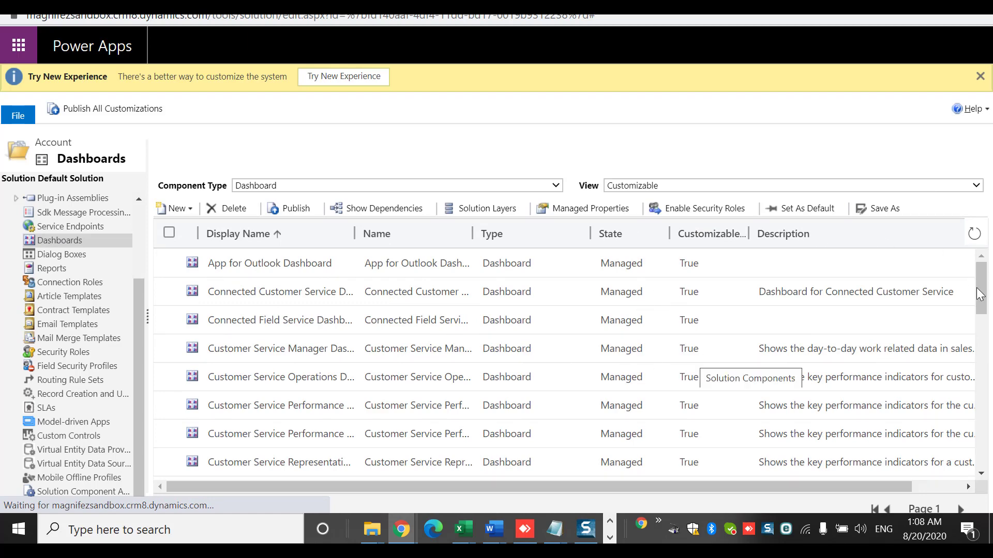
left_click_drag(980, 294, 938, 256)
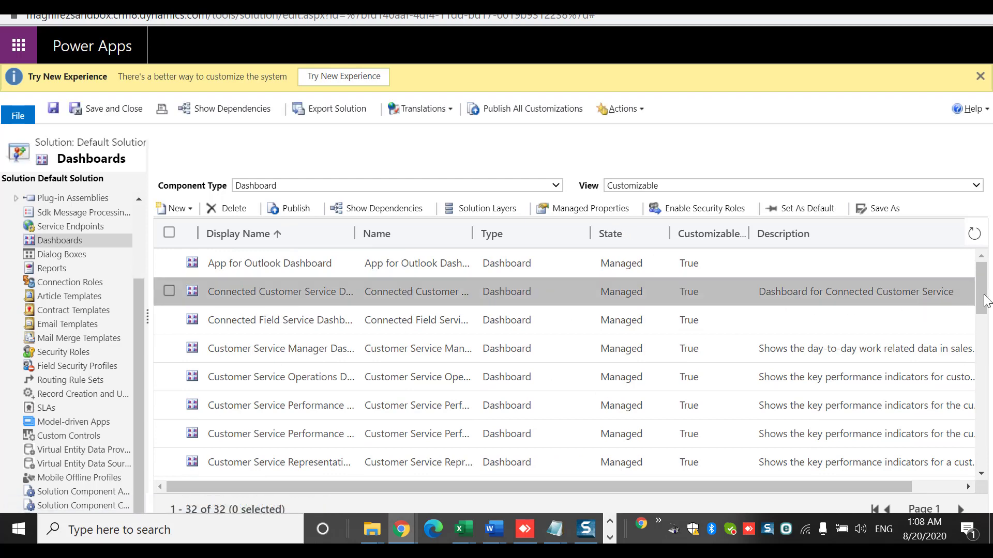
left_click_drag(982, 310, 984, 496)
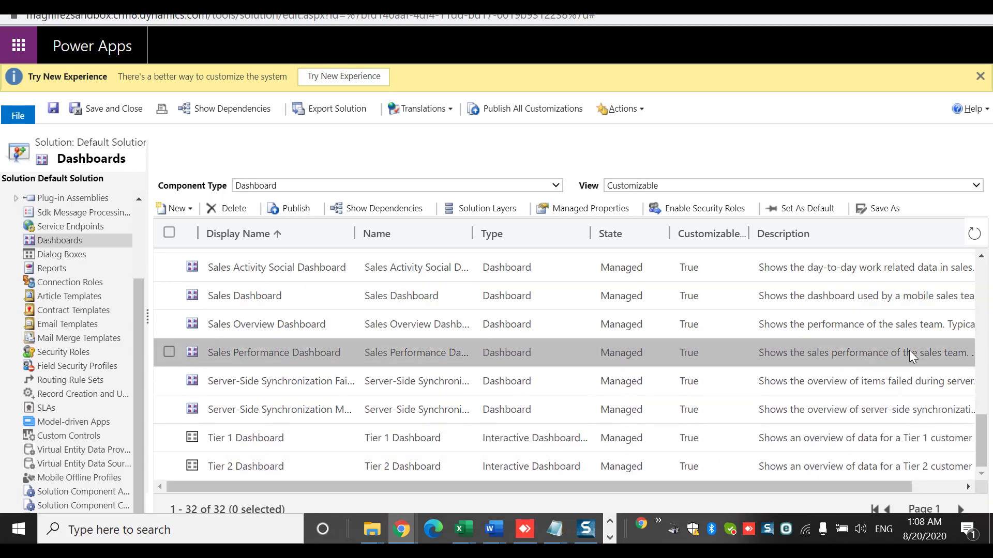
left_click_drag(981, 437, 985, 256)
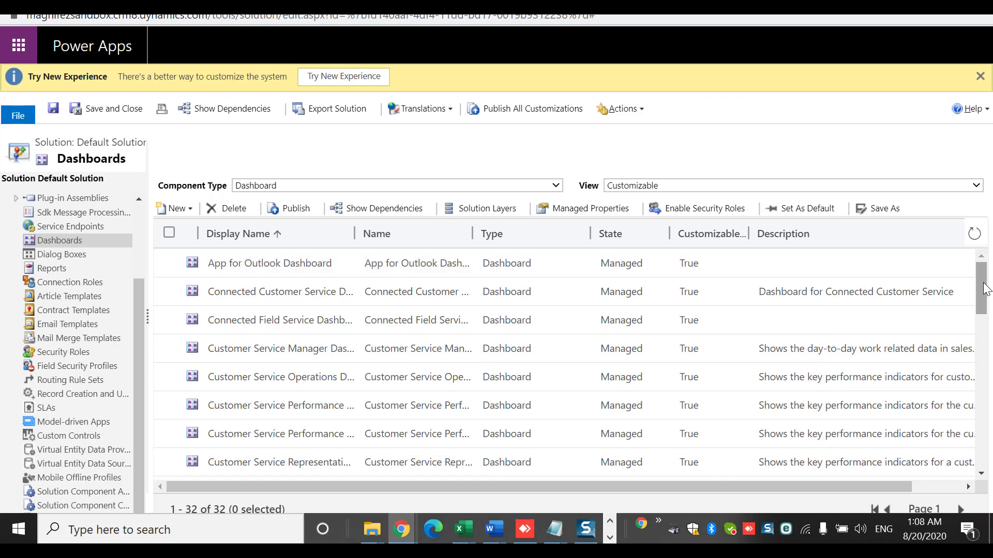
Step: Open the Customer Service Representative Social Dashboard (original version) in the dashboard editor and maximize its window
scroll(985, 289, "down", 4)
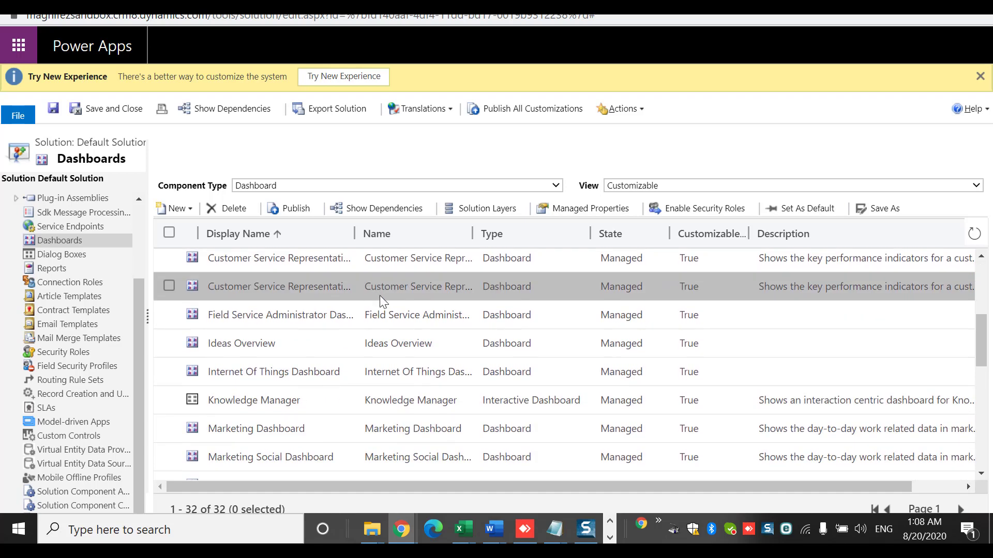
double_click(293, 290)
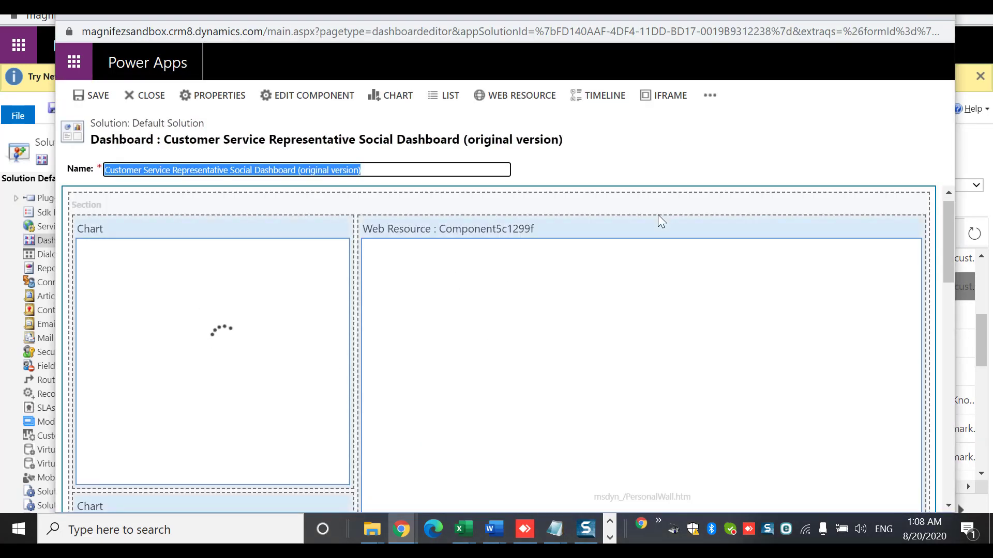
left_click(900, 16)
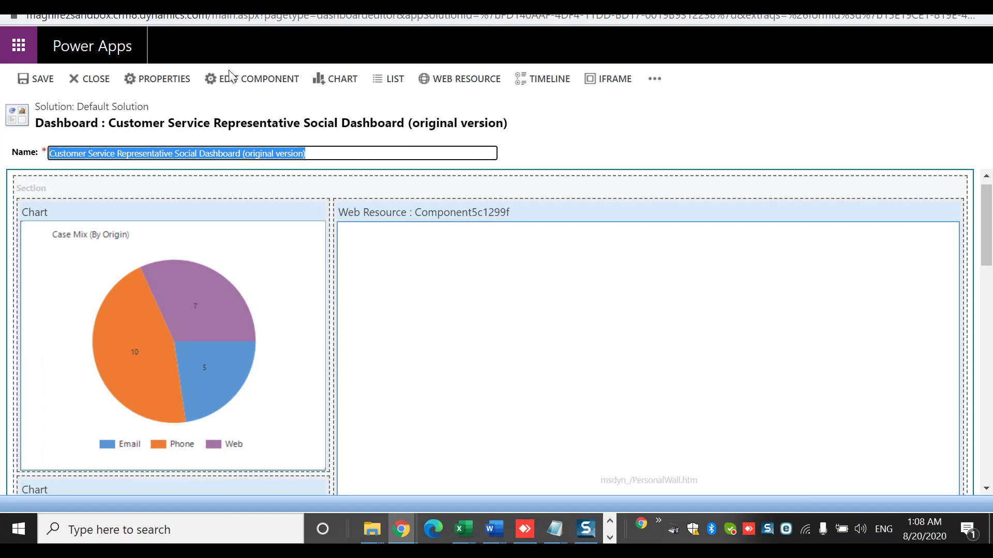
Step: Enable the Customer Service Representative Social Dashboard (original version) for mobile in its dashboard properties
left_click(173, 79)
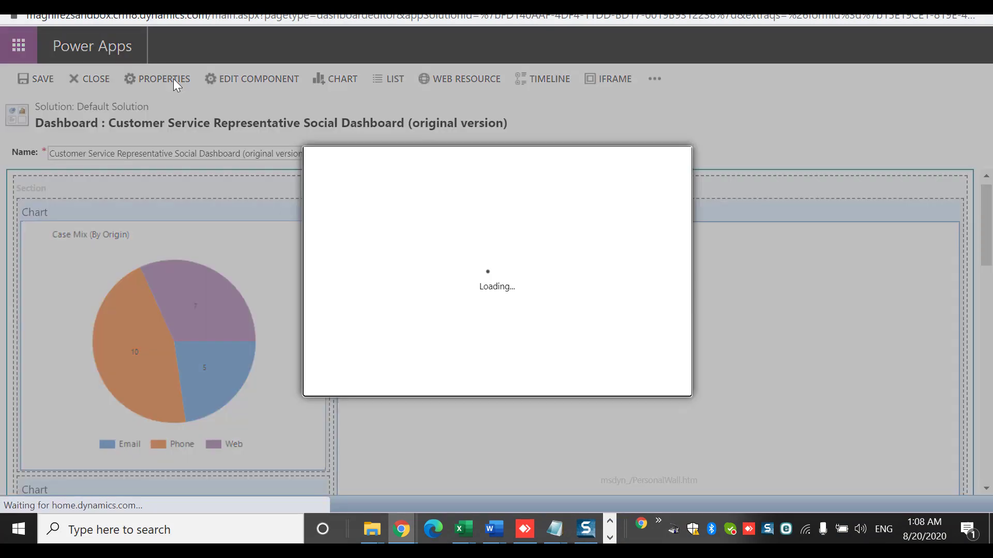
triple_click(510, 254)
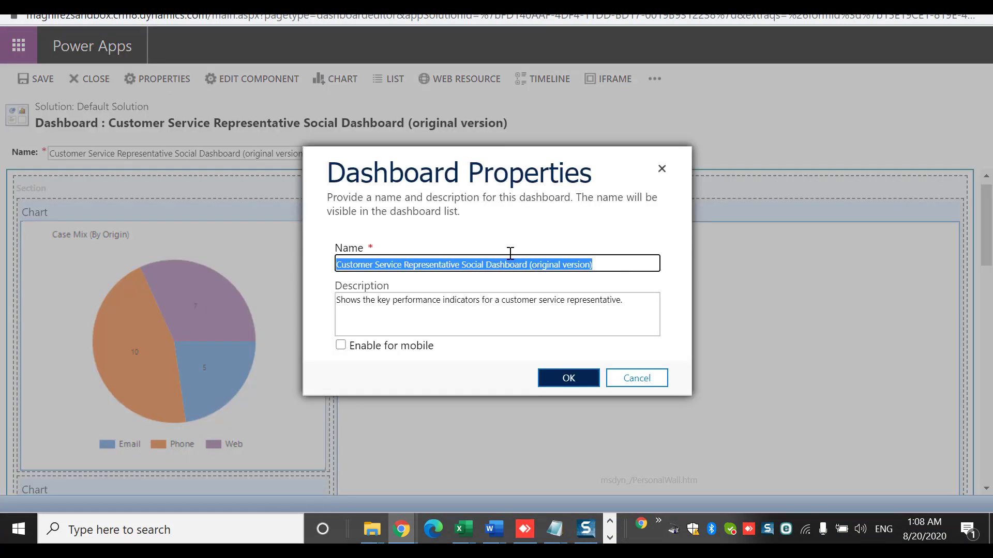
left_click_drag(629, 305, 303, 281)
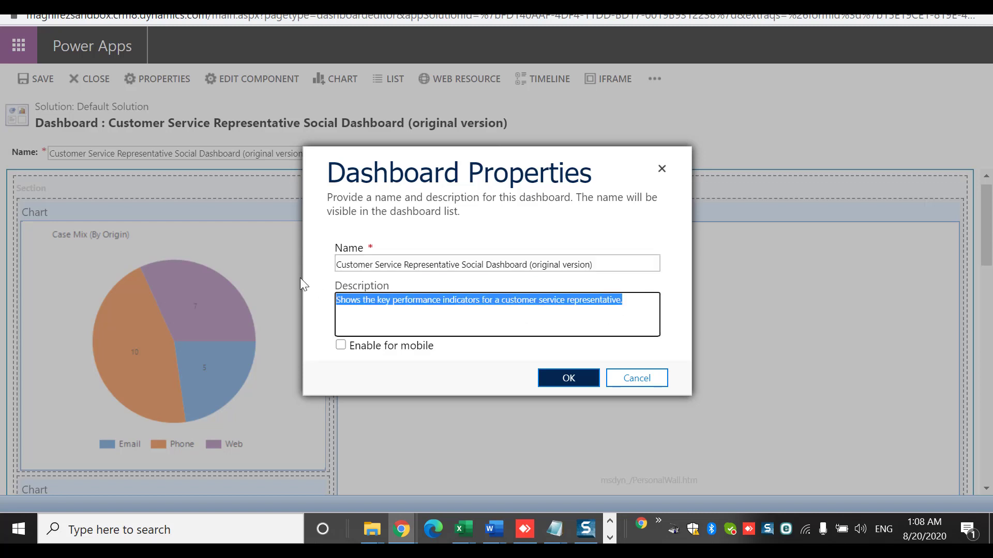
left_click(341, 356)
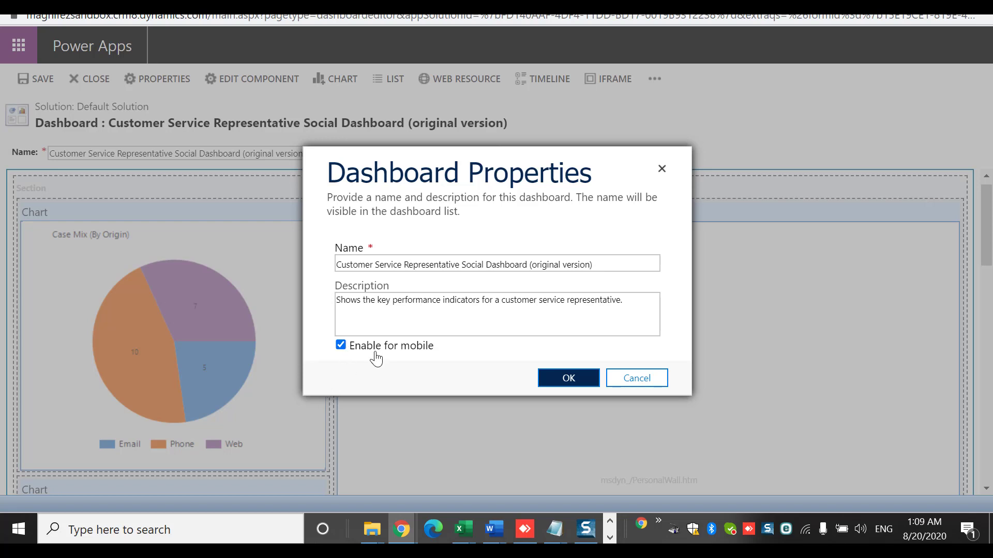
left_click(577, 377)
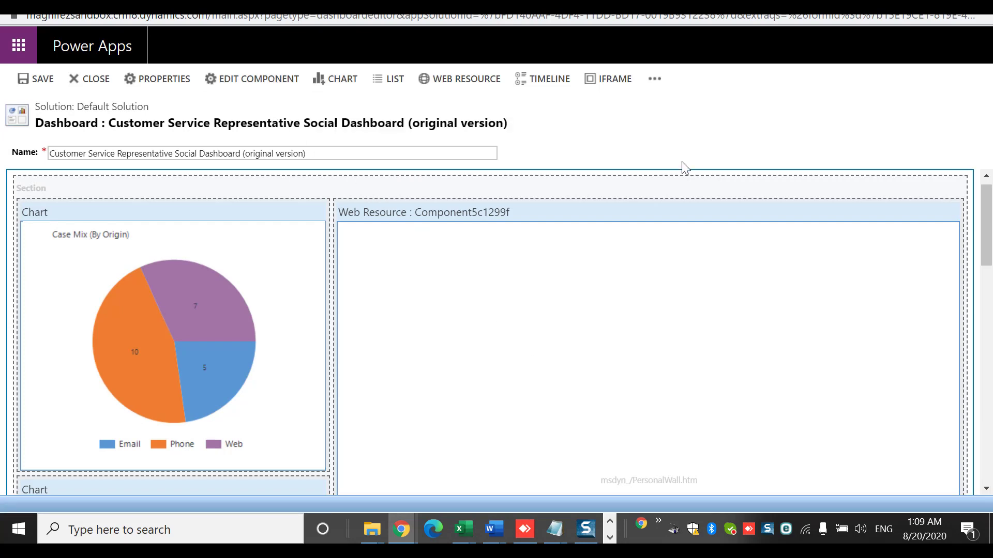
Step: Look through the dashboard's layout, selecting its chart and web resource components in turn
left_click(294, 210)
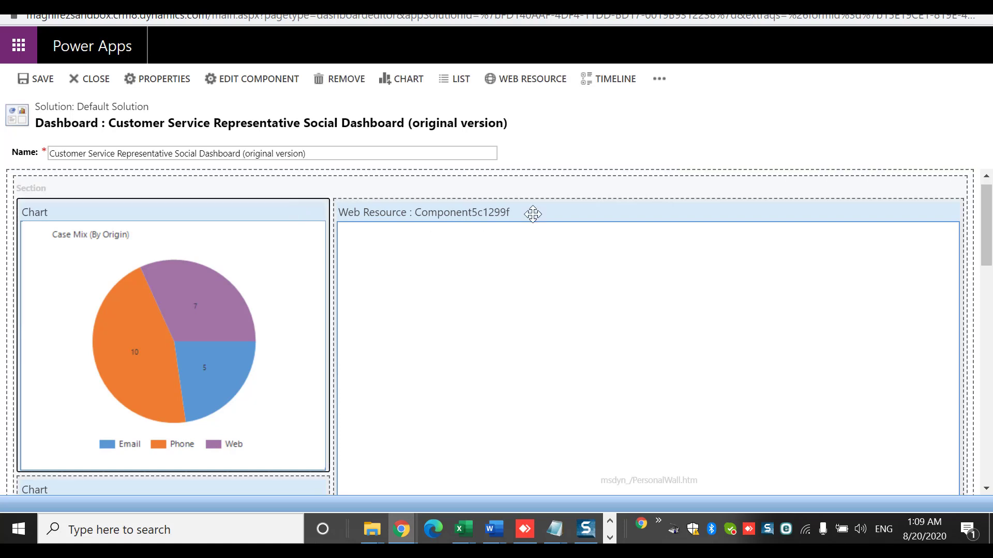
left_click(557, 203)
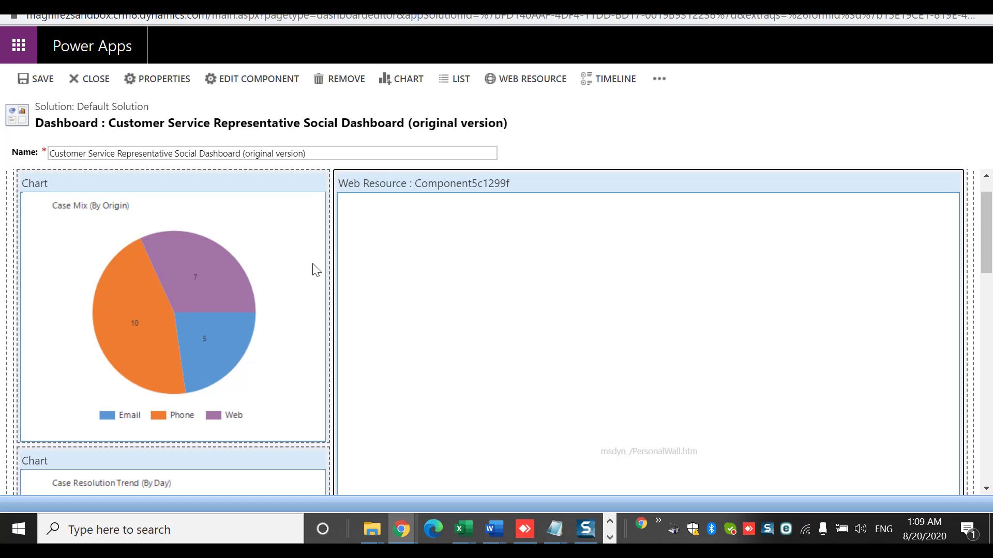
left_click(289, 174)
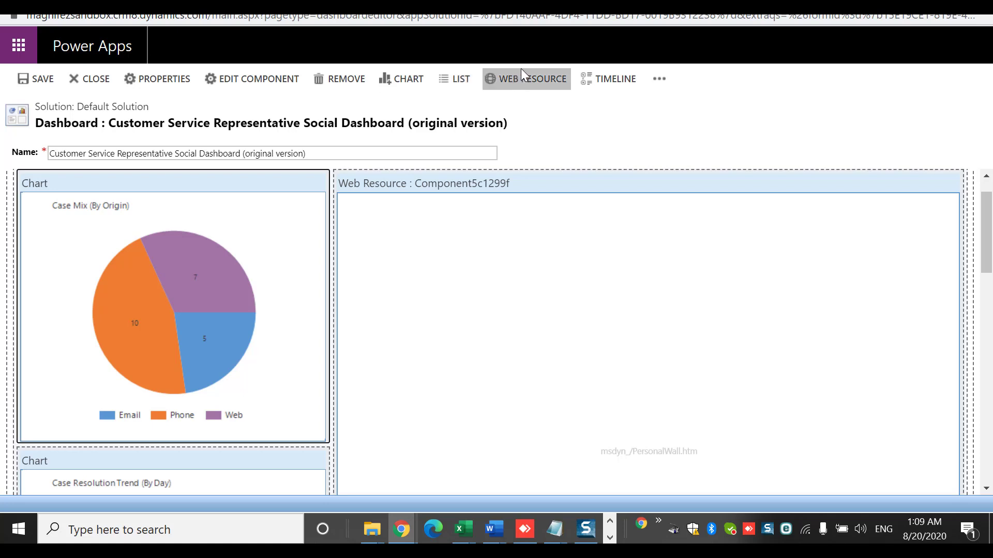
left_click_drag(987, 223, 988, 288)
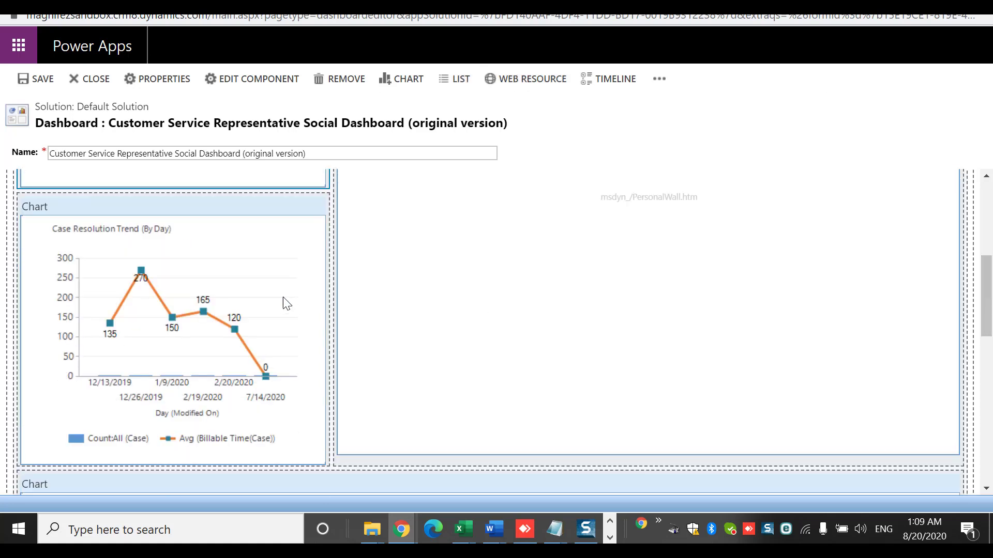
left_click(255, 273)
left_click(144, 172)
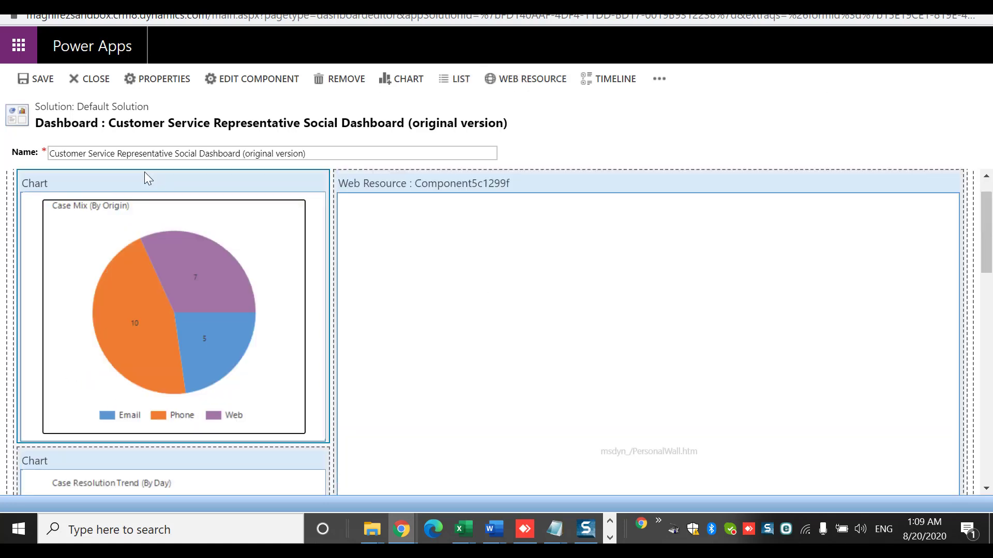
left_click(626, 213)
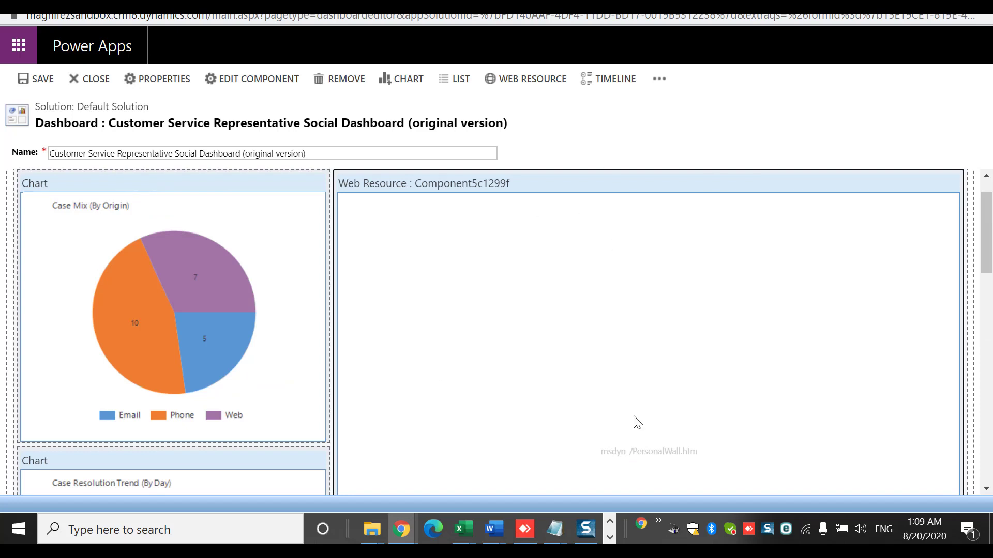
Step: Open the component properties of the Case Mix (By Origin) chart and review its name and panel header color
left_click(293, 200)
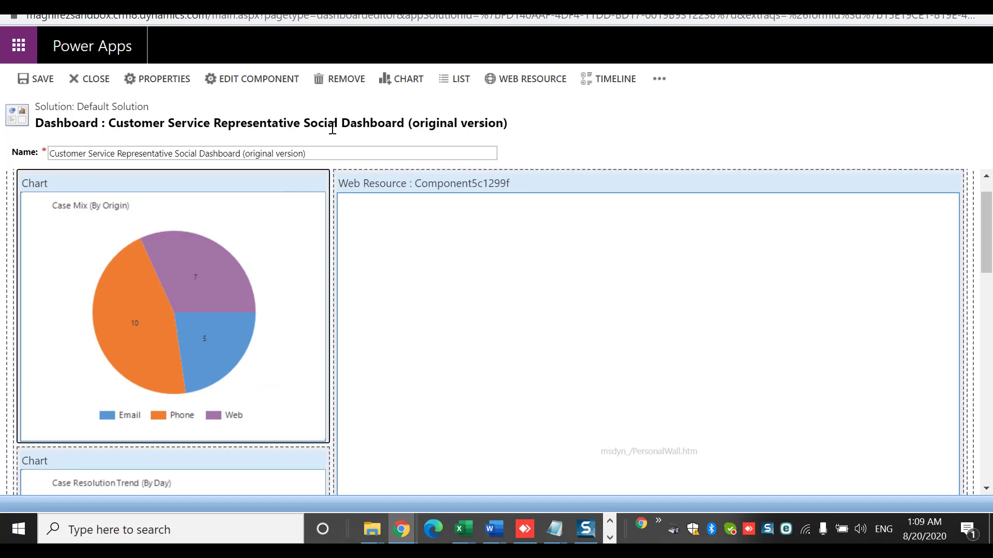
left_click(278, 80)
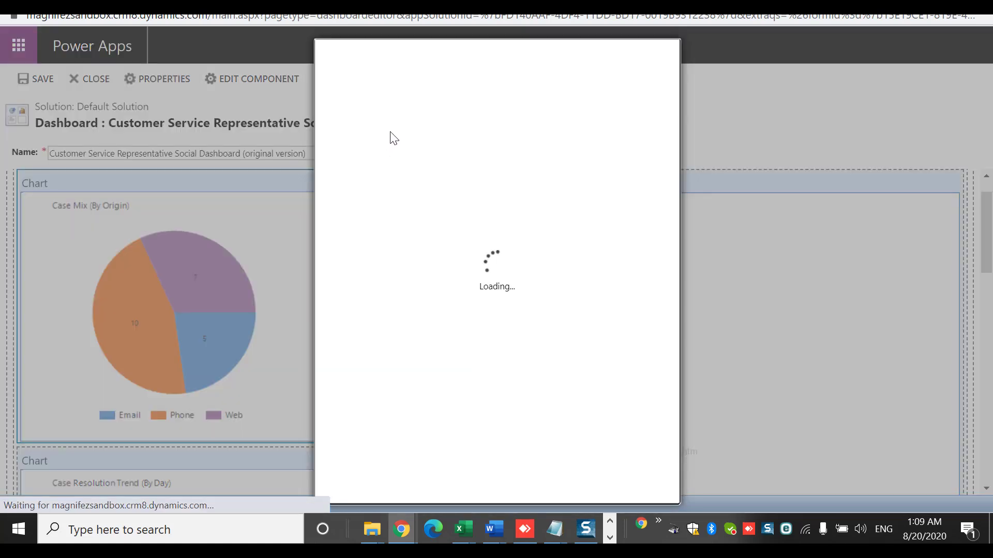
scroll(669, 132, "up", 5)
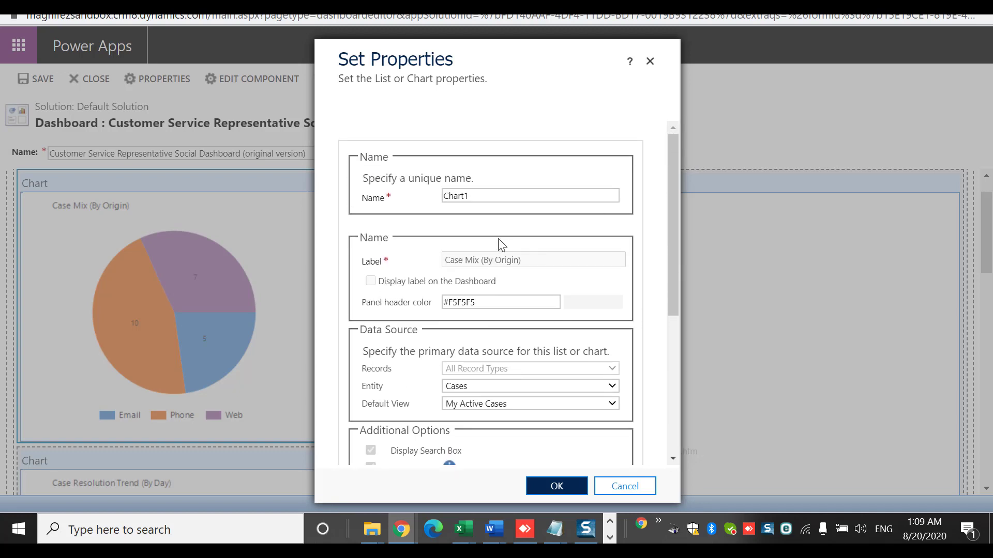
left_click(522, 196)
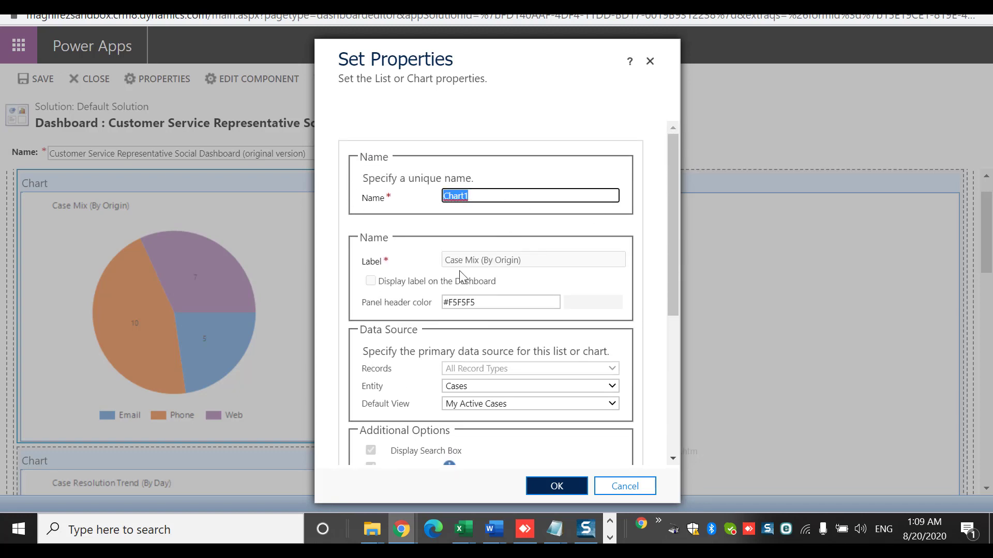
left_click(504, 303)
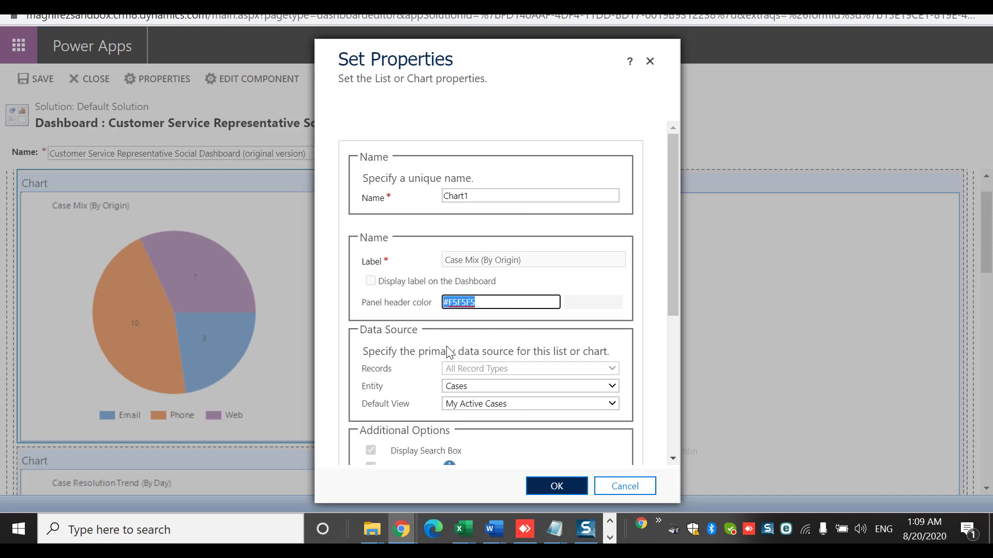
left_click_drag(675, 170, 678, 262)
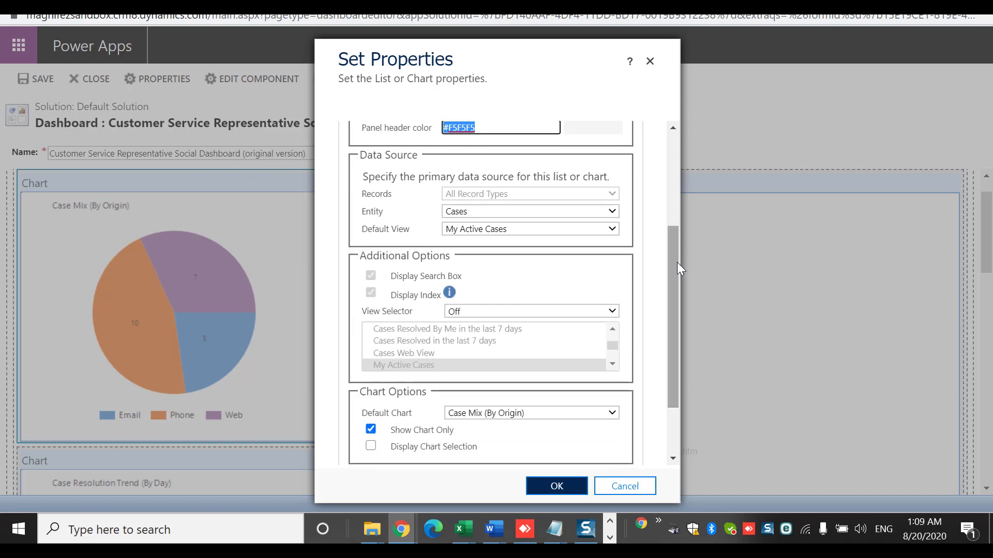
Step: Review the entity, default view and default chart options of the Case Mix (By Origin) chart and accept the properties
left_click(517, 210)
left_click(518, 211)
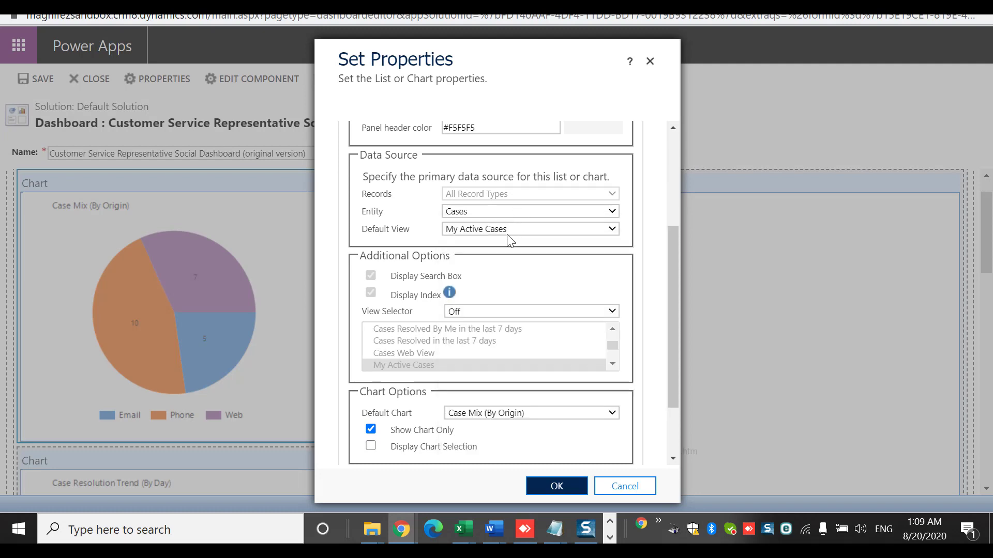
left_click(506, 234)
left_click(507, 234)
left_click_drag(675, 339, 683, 420)
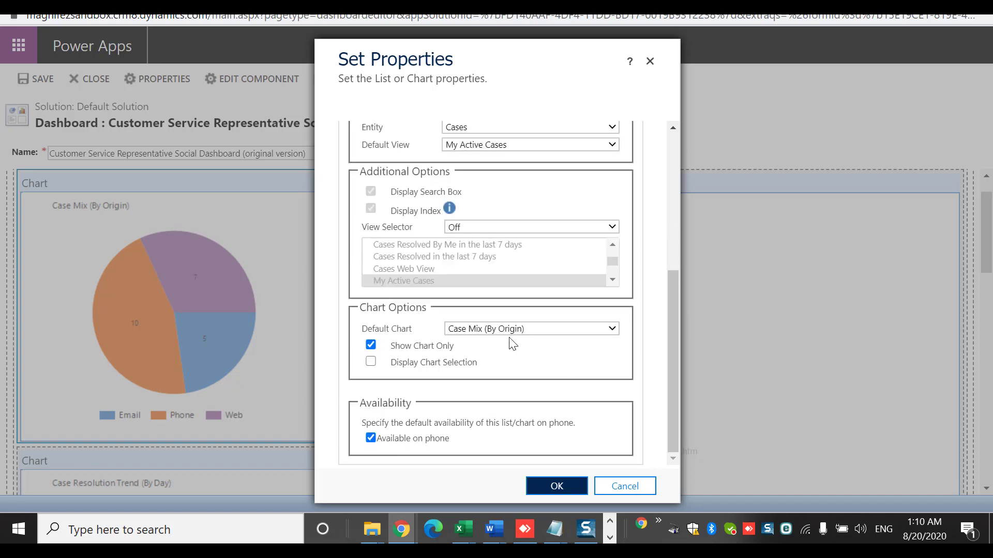
left_click(521, 331)
left_click(521, 332)
left_click(573, 488)
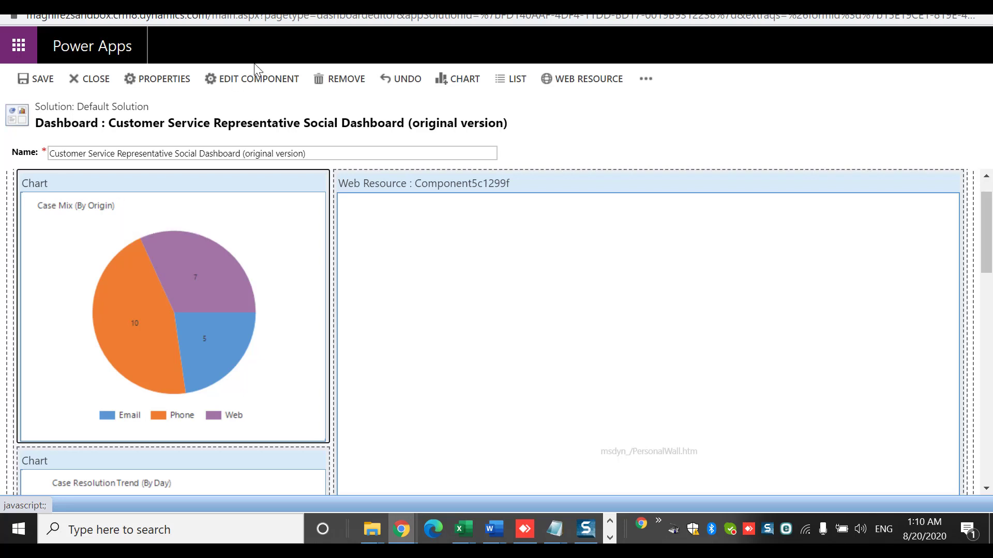
Step: Change the Case Mix (By Origin) chart's data source to the Accounts entity with the All Accounts default view
left_click(257, 78)
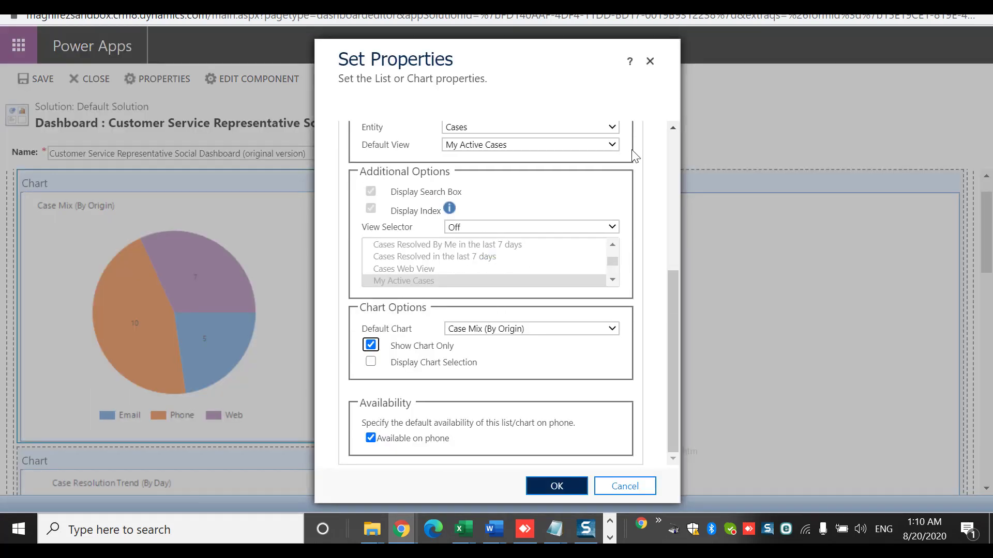
left_click(564, 130)
key("Down")
key("Down")
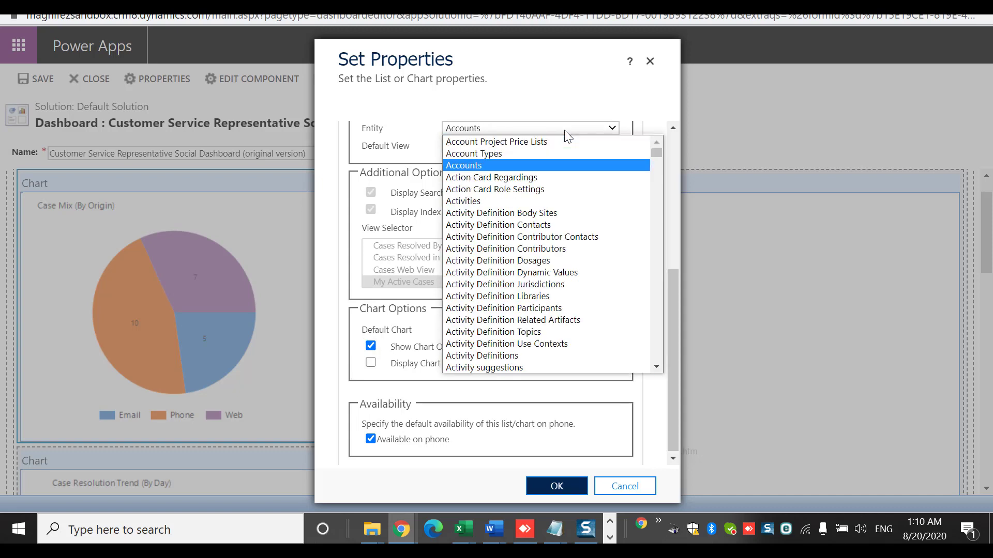
key("Return")
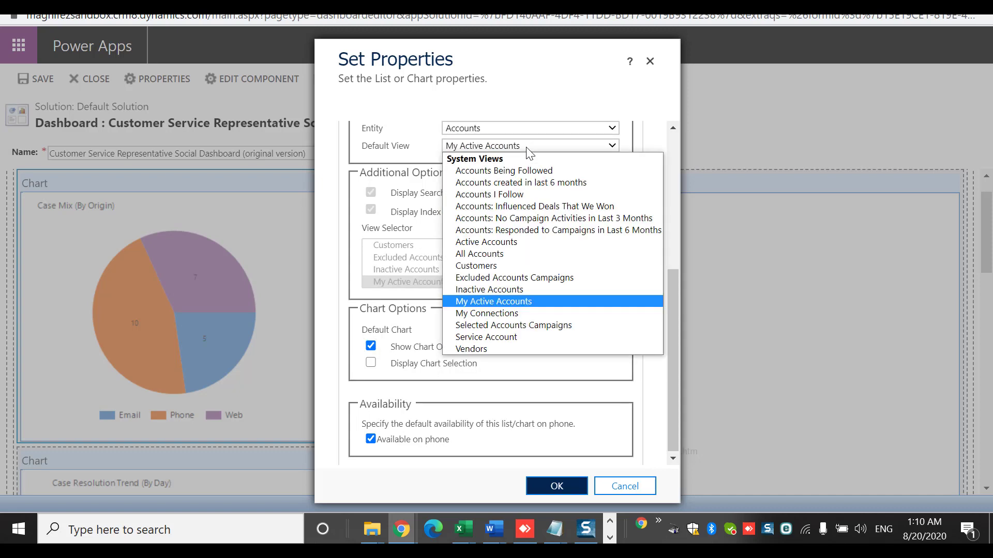
left_click(499, 255)
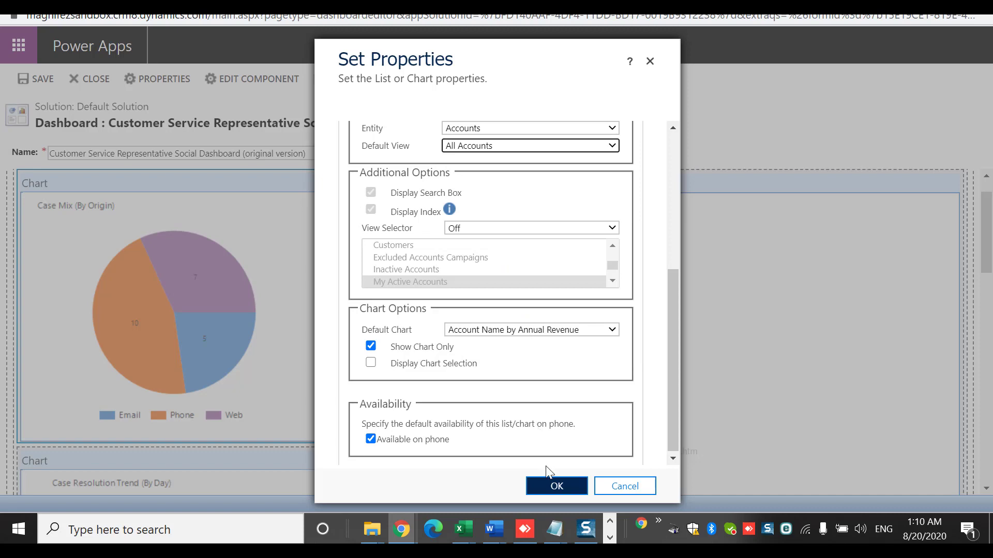
left_click(552, 482)
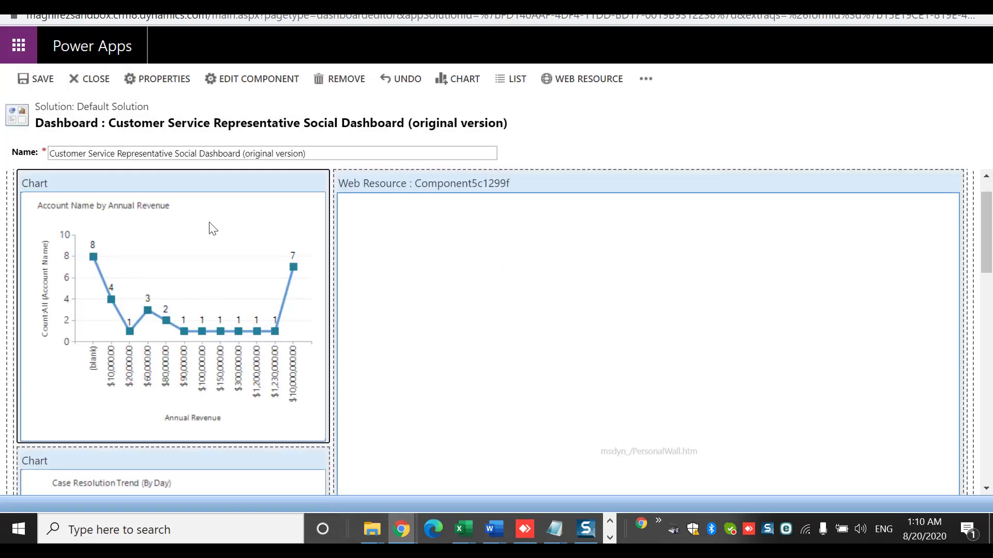
Step: Review all component properties of the Account Name by Annual Revenue chart and cancel without changes
left_click(281, 83)
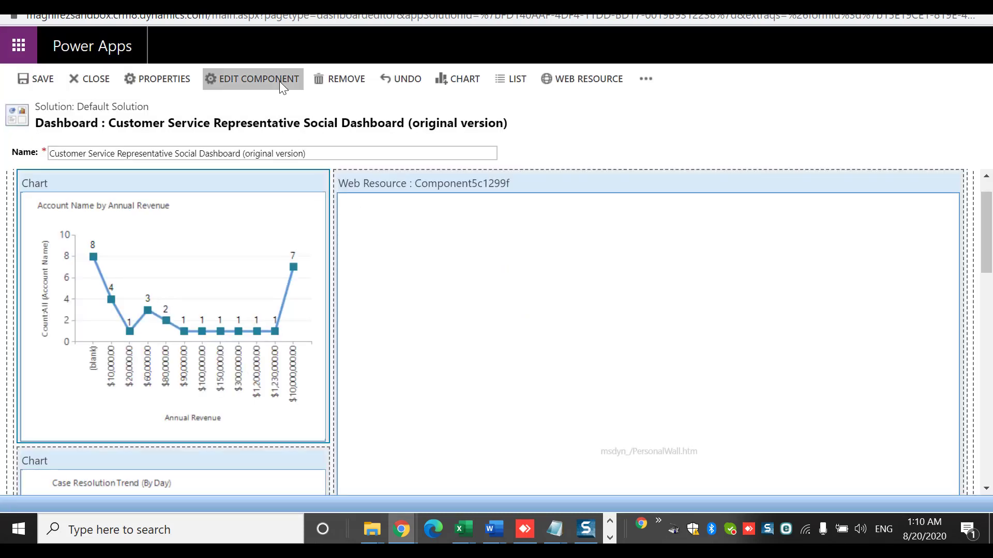
scroll(670, 216, "up", 2)
left_click_drag(670, 216, 672, 279)
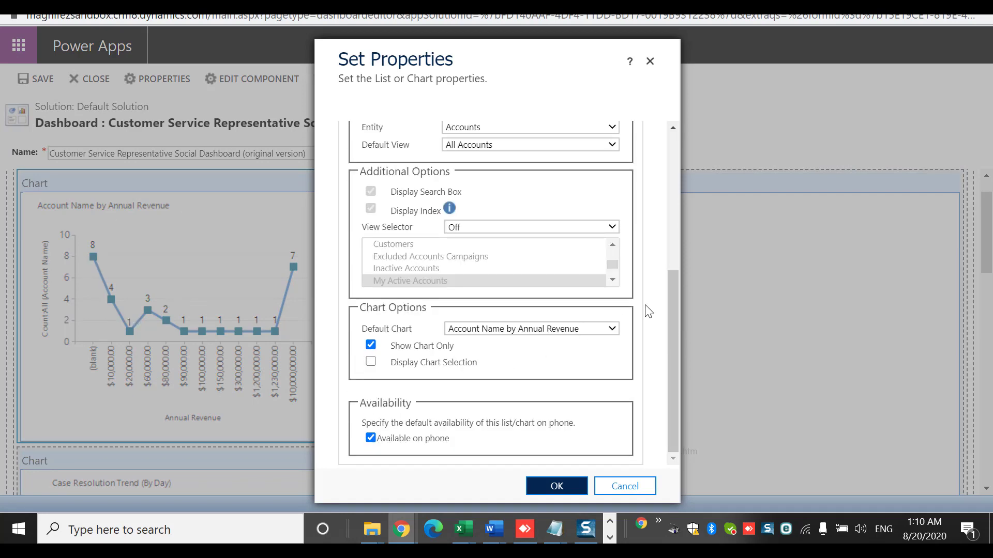
left_click_drag(672, 370, 672, 434)
left_click_drag(672, 342, 670, 196)
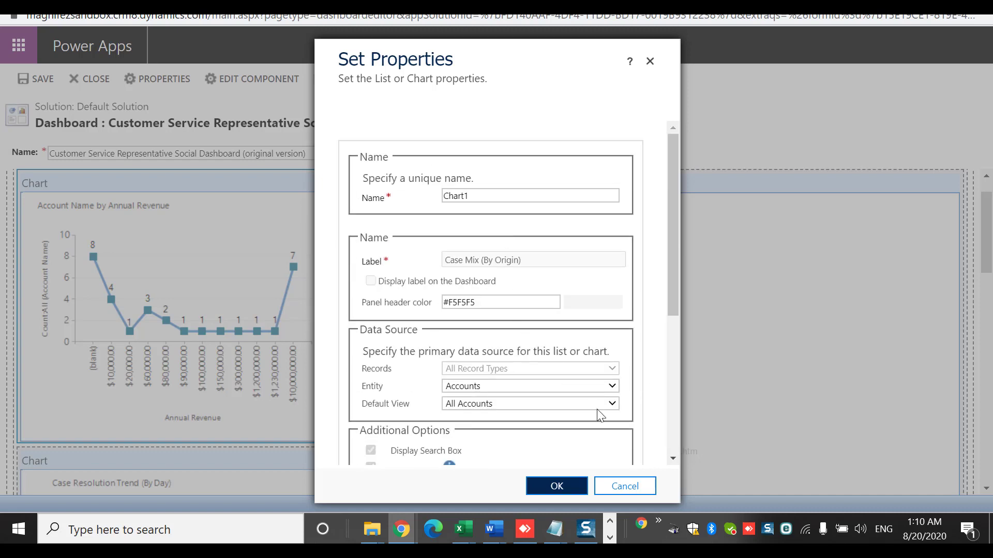
left_click(631, 485)
left_click(579, 250)
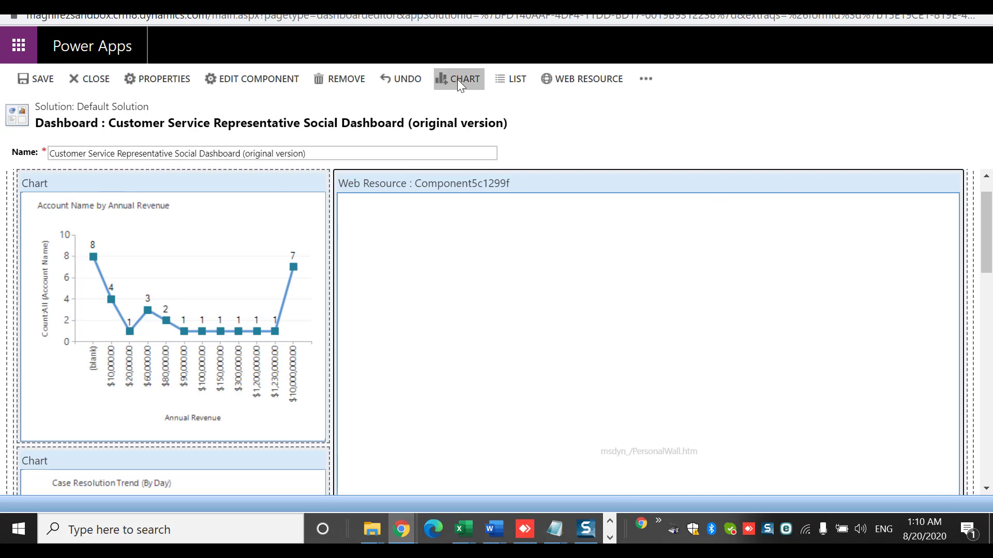
left_click(505, 85)
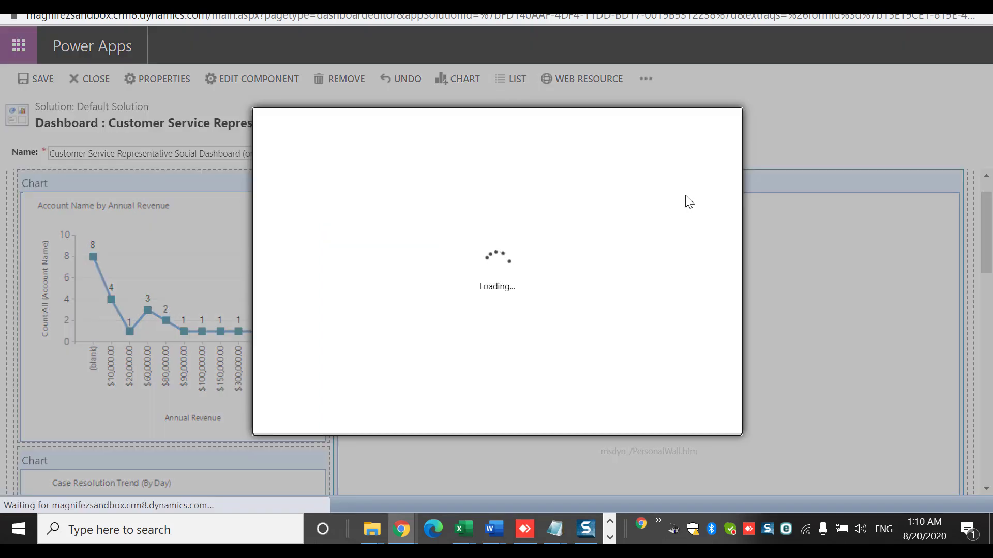
left_click(712, 130)
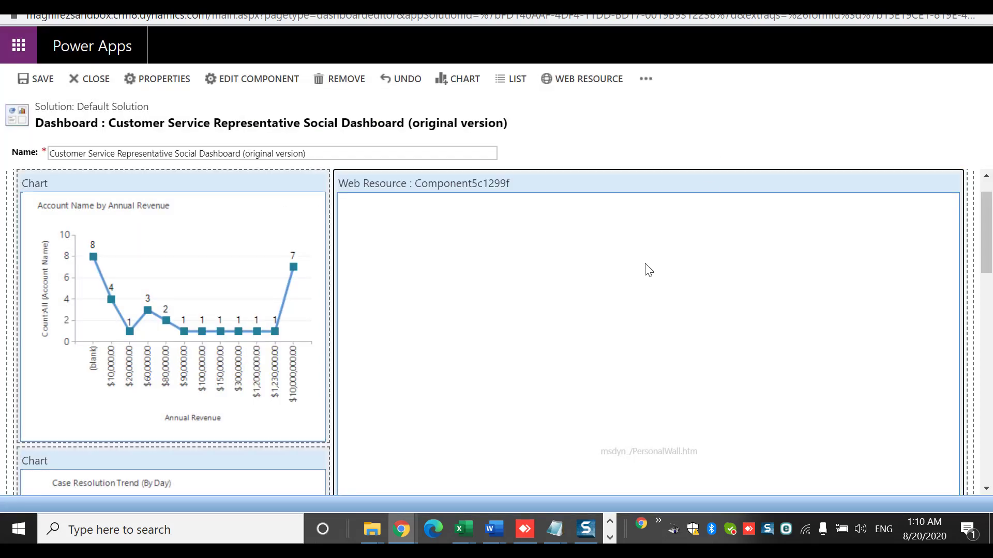
Step: Examine the Cases by Priority (Per Day) chart and open the properties of the msdyn_/PersonalWall.htm web resource component
left_click_drag(985, 243, 981, 366)
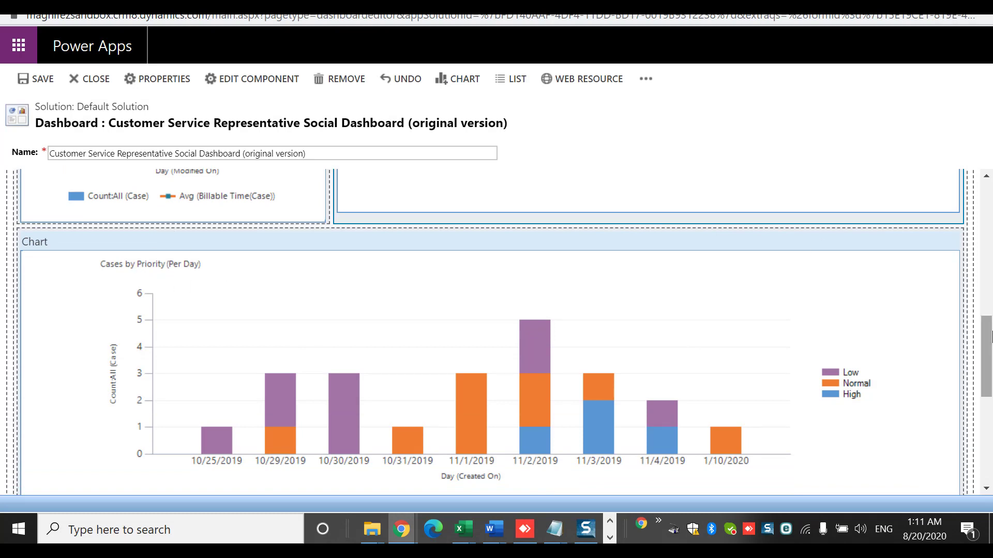
left_click(613, 332)
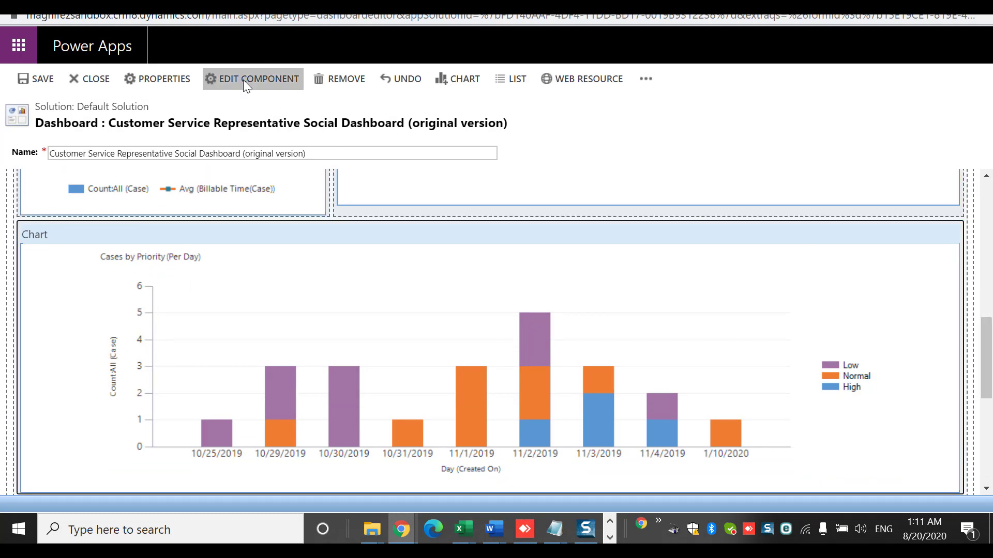
left_click_drag(986, 349, 987, 209)
left_click(589, 270)
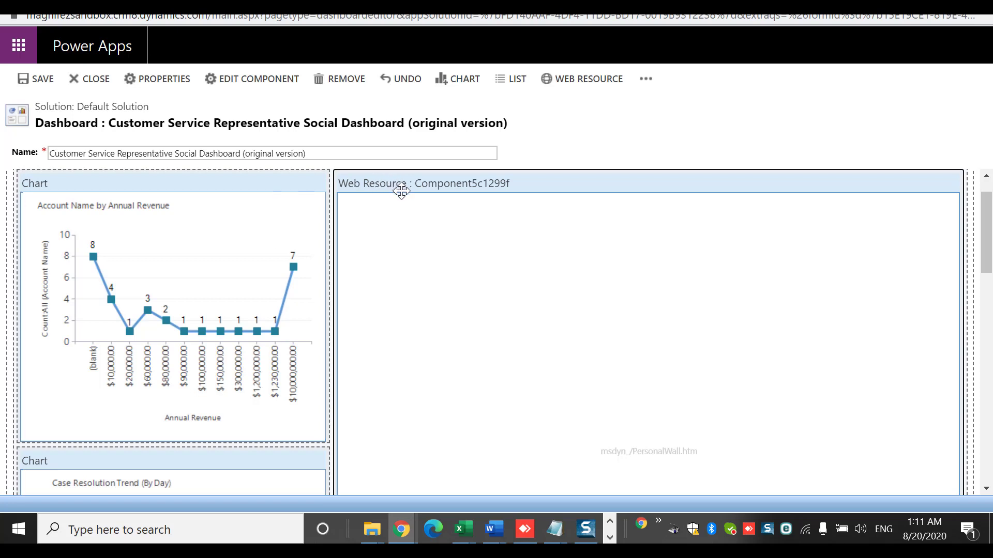
left_click(255, 82)
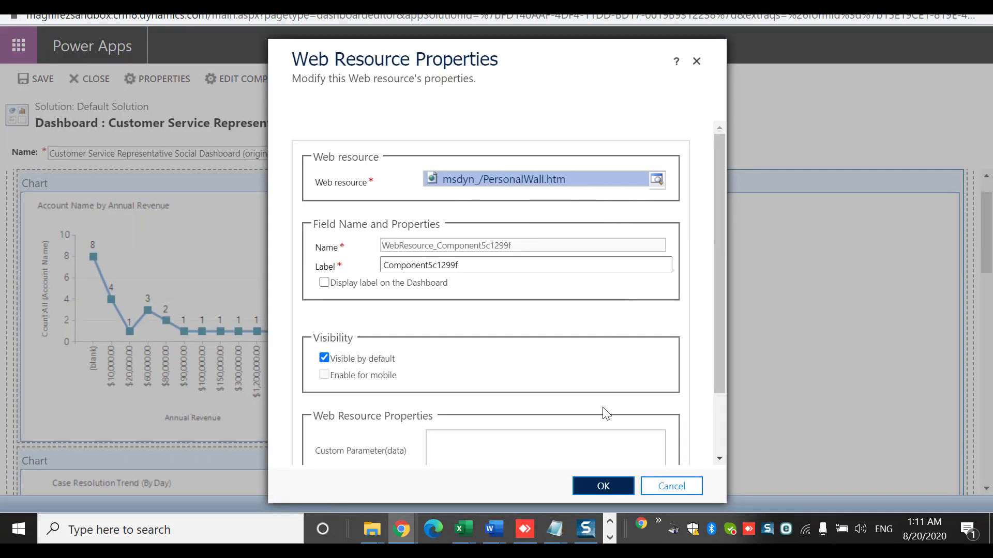
Step: Review the label, visibility and parameter properties of the PersonalWall web resource, accept them, and reopen and close the properties
left_click(517, 266)
double_click(499, 266)
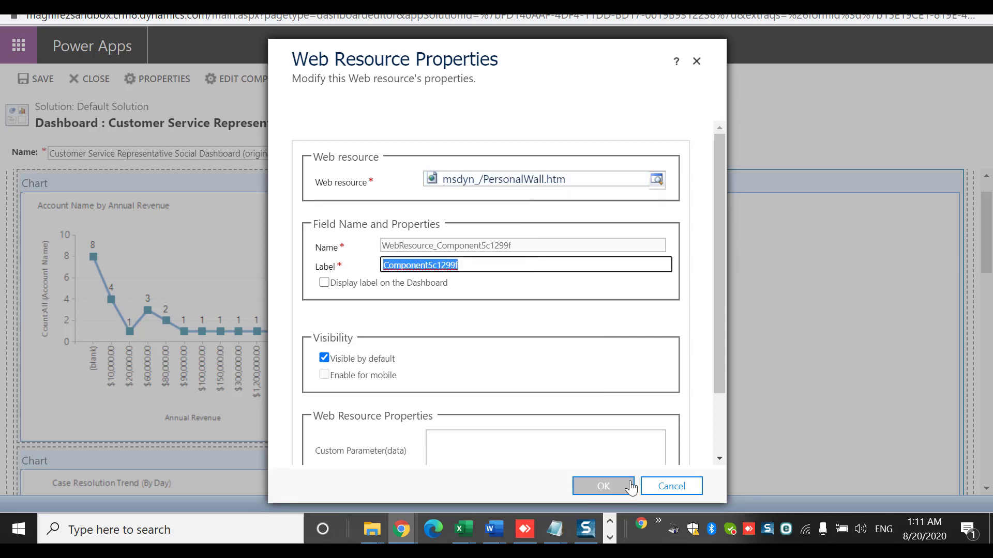
scroll(724, 429, "down", 2)
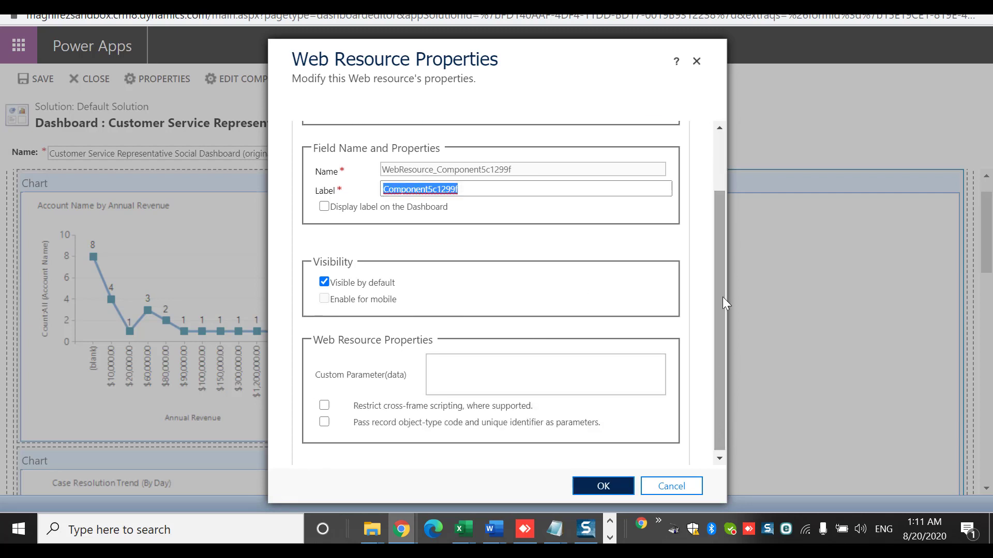
scroll(716, 160, "up", 2)
left_click(602, 489)
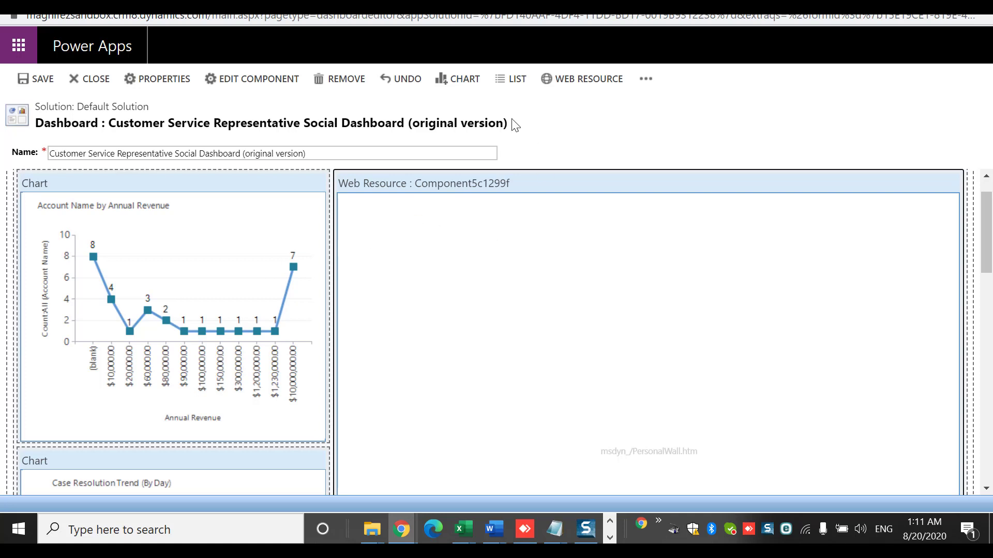
left_click(252, 79)
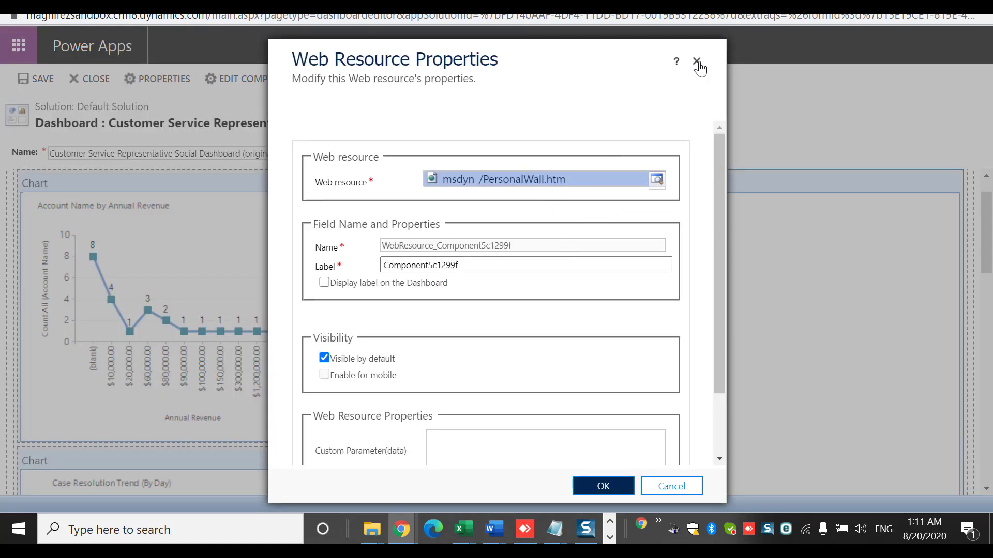
left_click(696, 62)
Step: Review the label, data source, view selector and chart options of the Activities list, and cancel without changes
left_click_drag(986, 261, 979, 423)
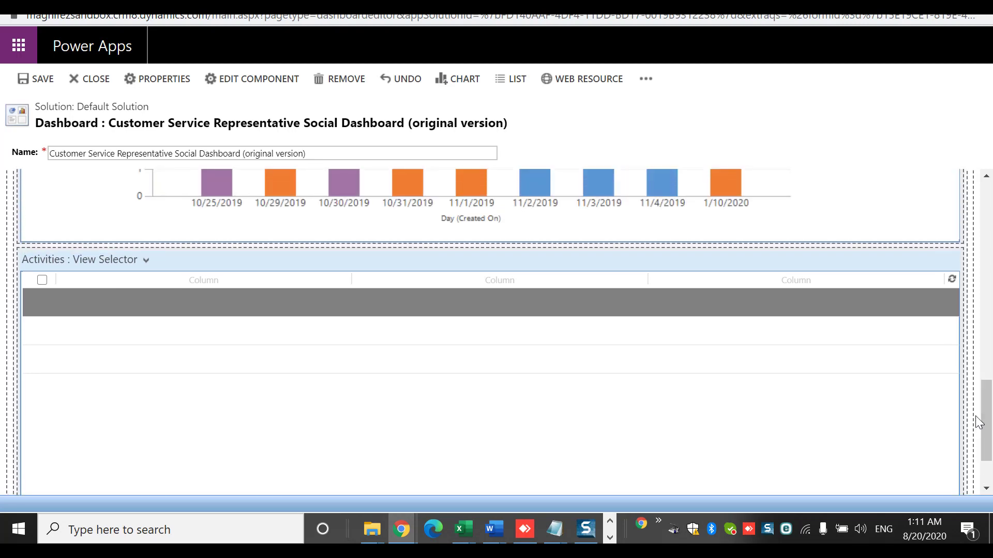
left_click(816, 258)
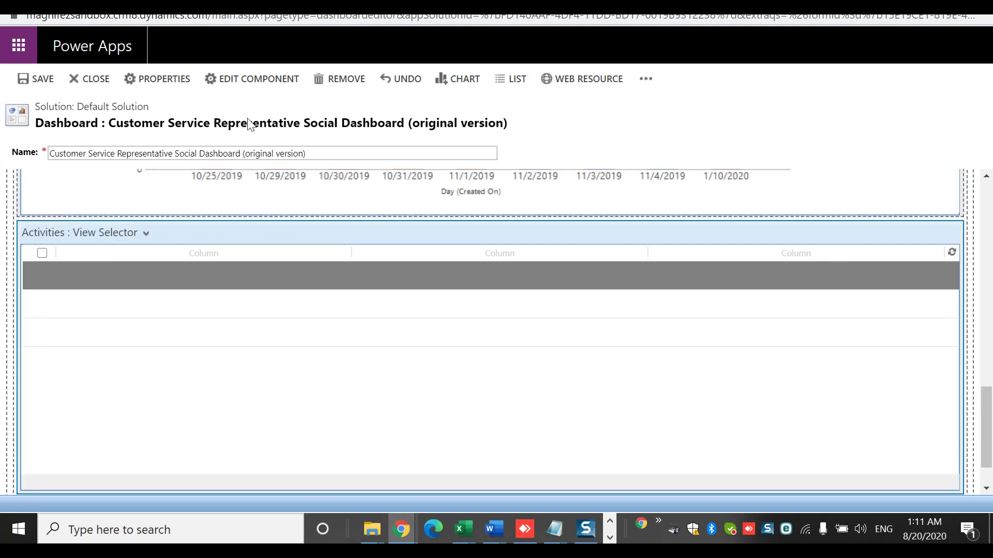
left_click(261, 77)
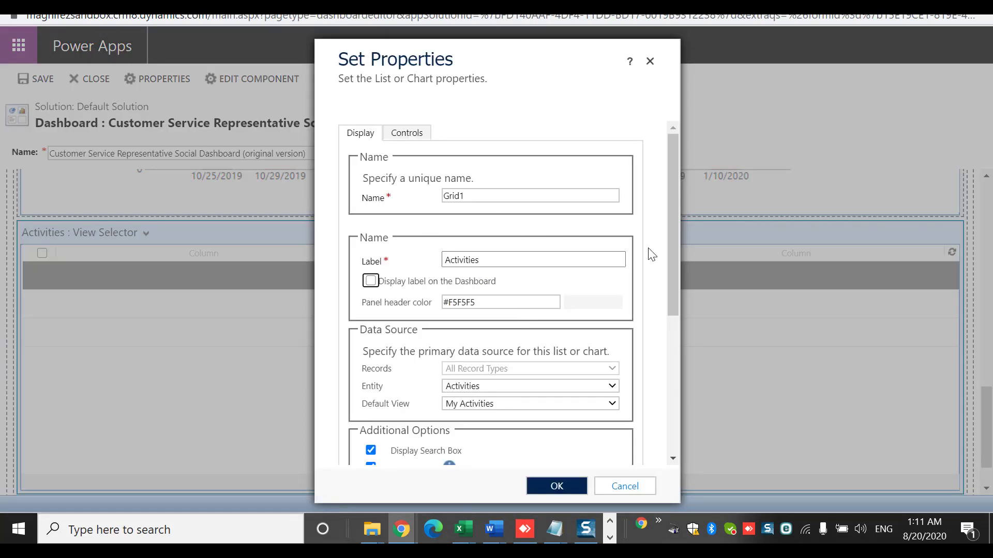
double_click(507, 259)
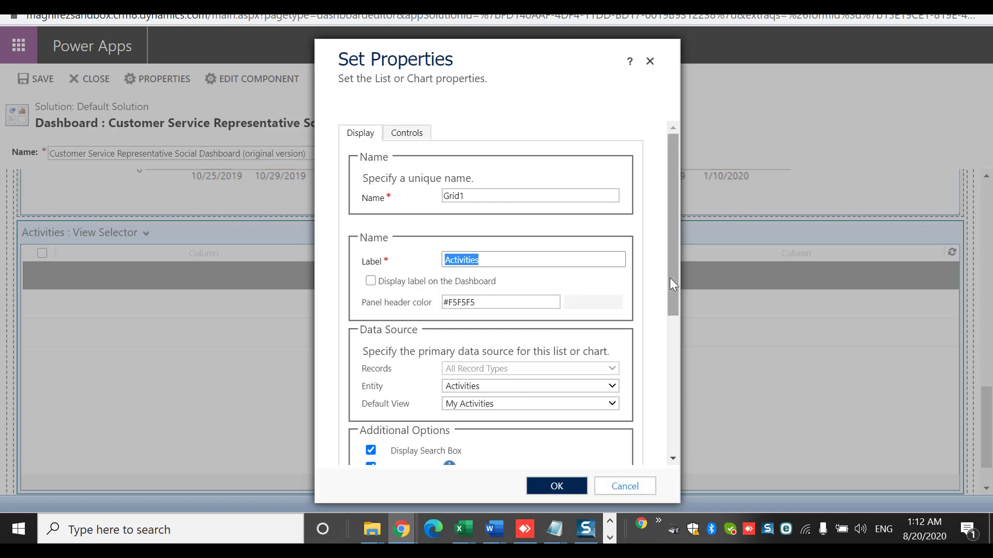
left_click_drag(675, 269, 665, 407)
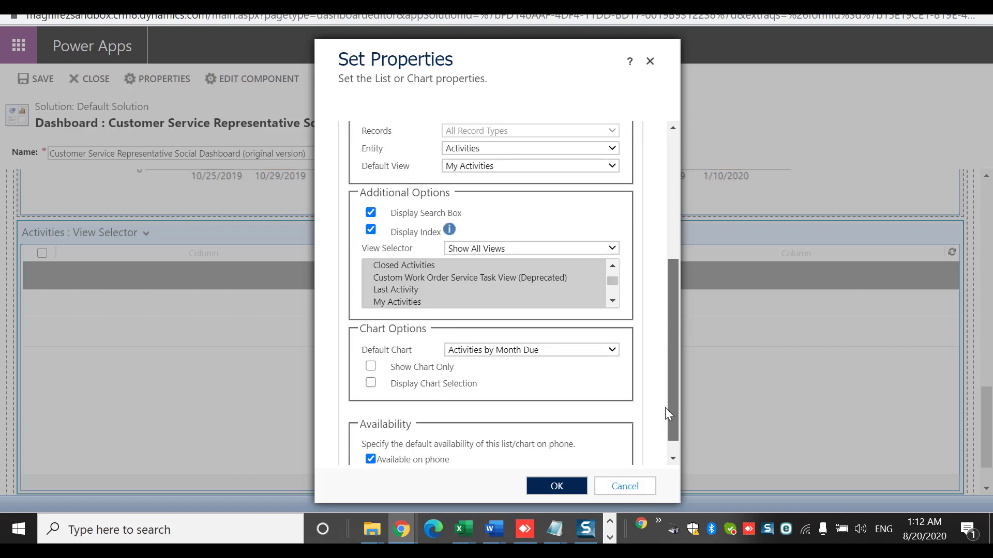
left_click(627, 487)
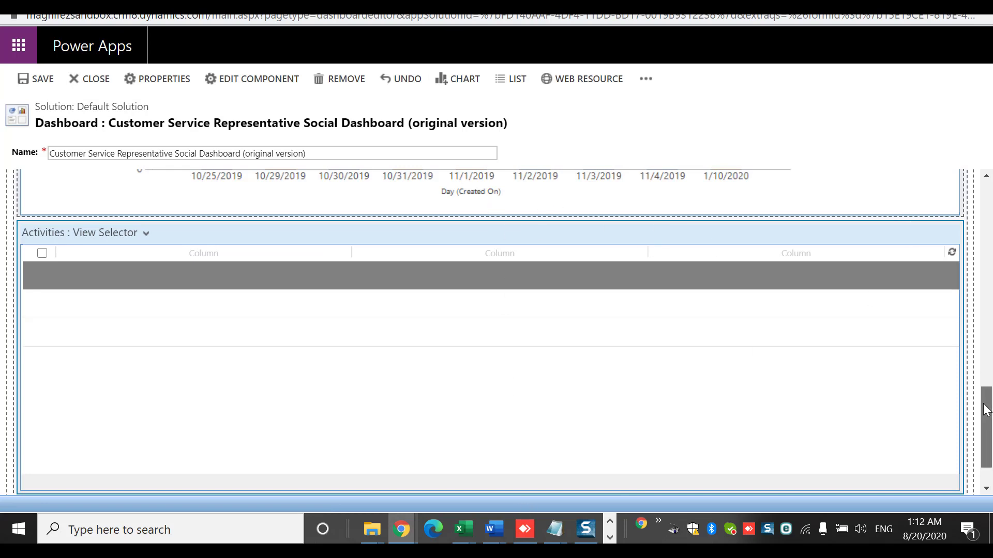
Step: Decrease the width of the Activities list twice so it occupies a single column
left_click_drag(985, 418, 984, 377)
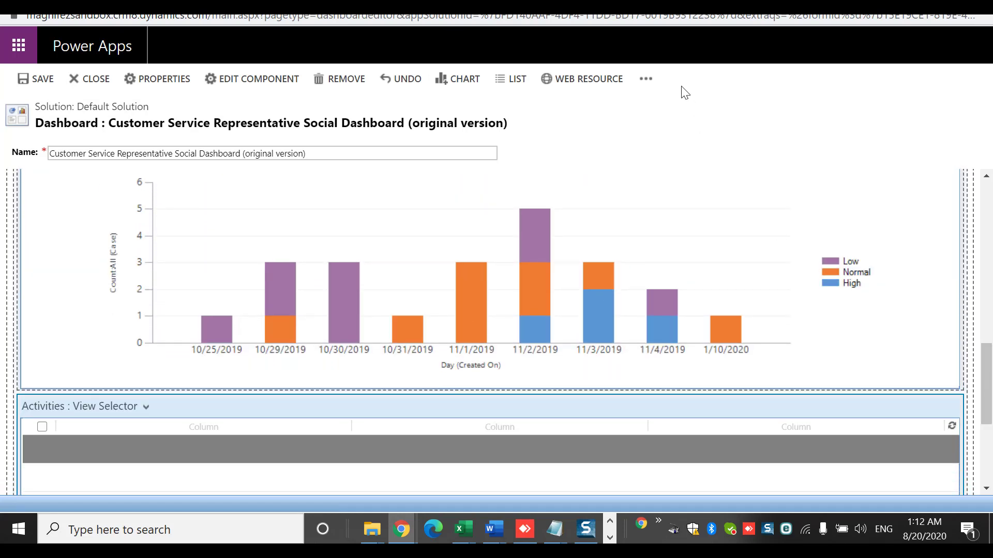
left_click(642, 75)
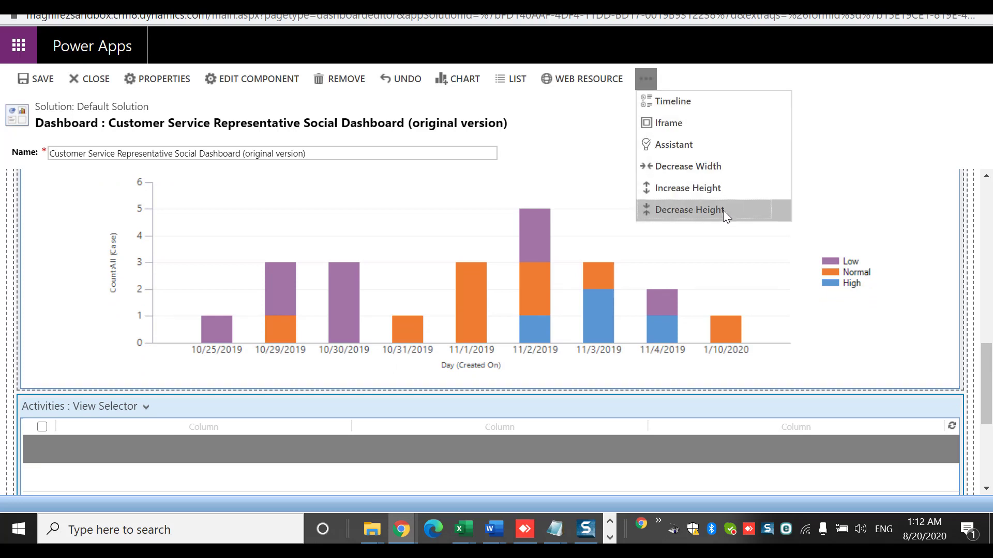
left_click(727, 169)
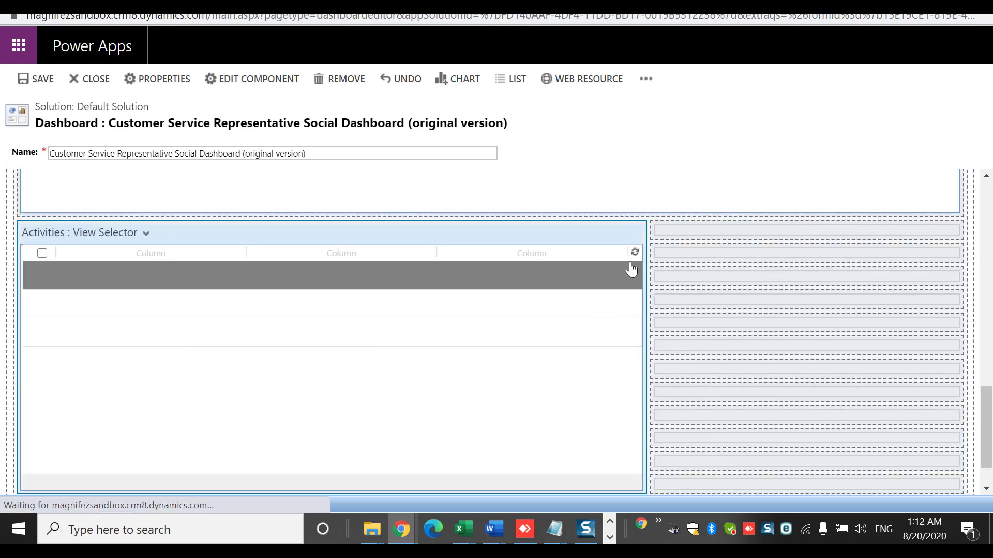
left_click(644, 83)
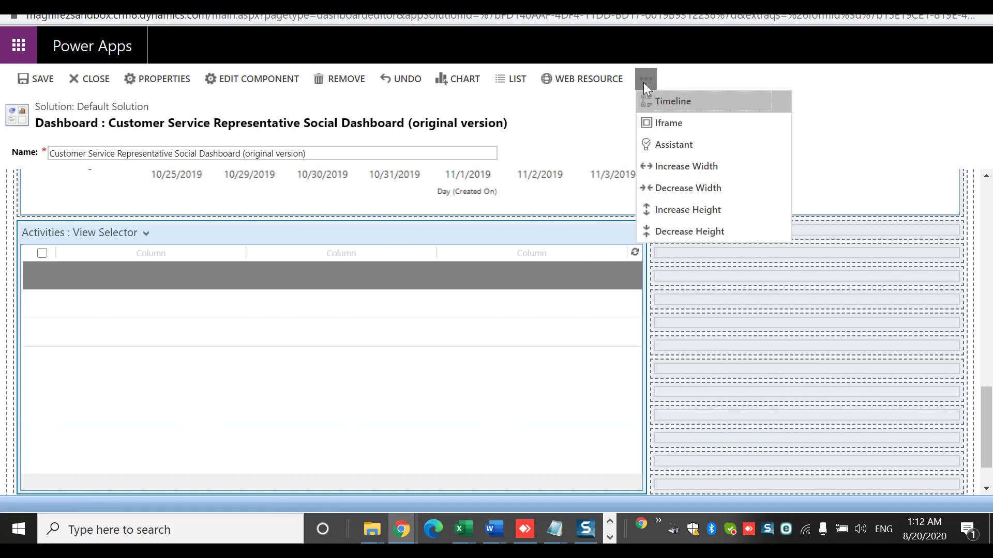
left_click(740, 188)
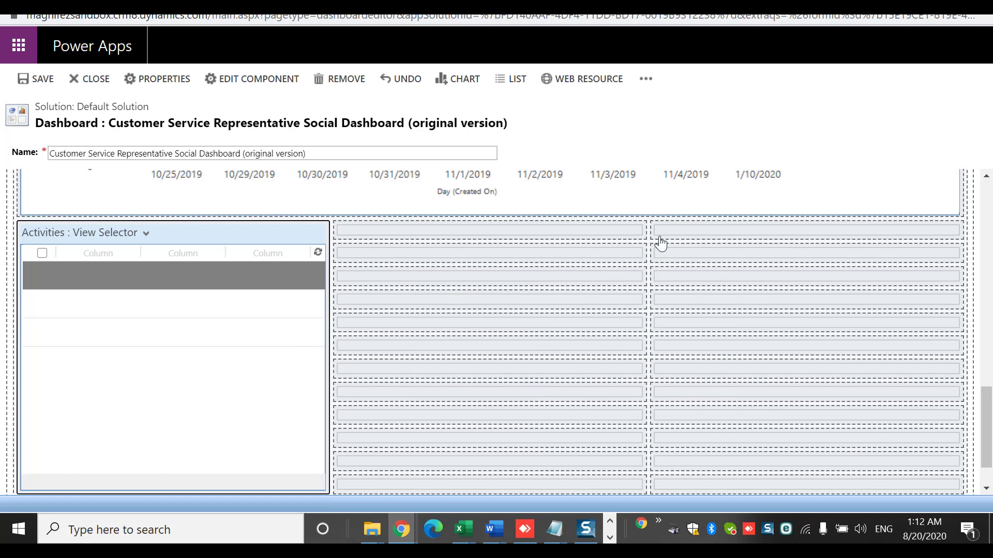
Step: Add an Account Name by Annual Revenue chart for the Account record type with the My Active Accounts view to the bottom section
left_click(387, 228)
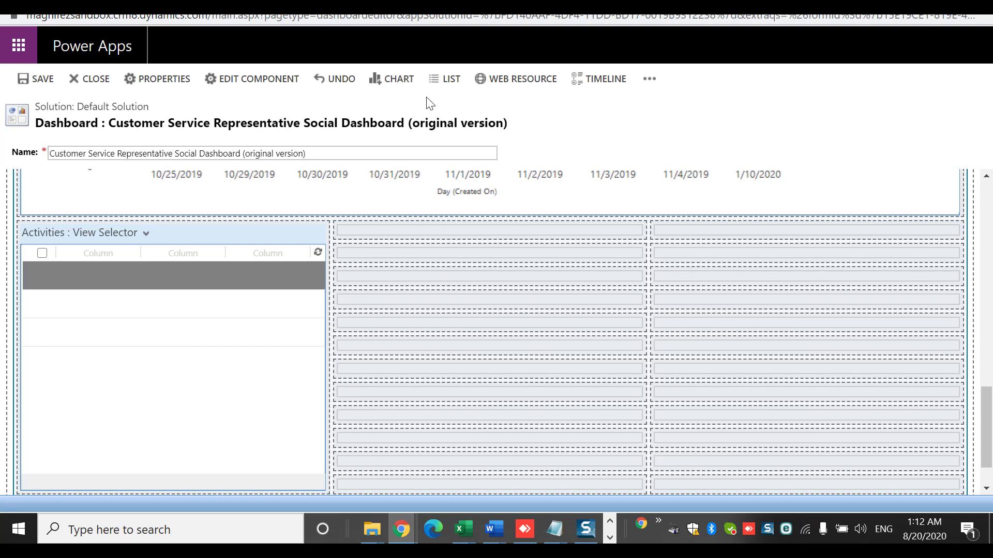
left_click(395, 83)
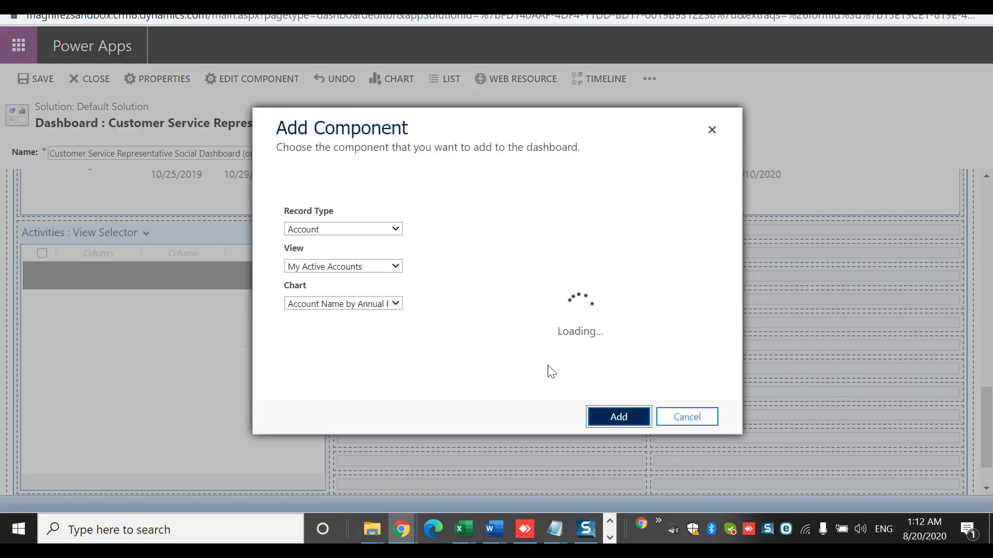
left_click(345, 233)
left_click(344, 230)
left_click(355, 266)
left_click(355, 276)
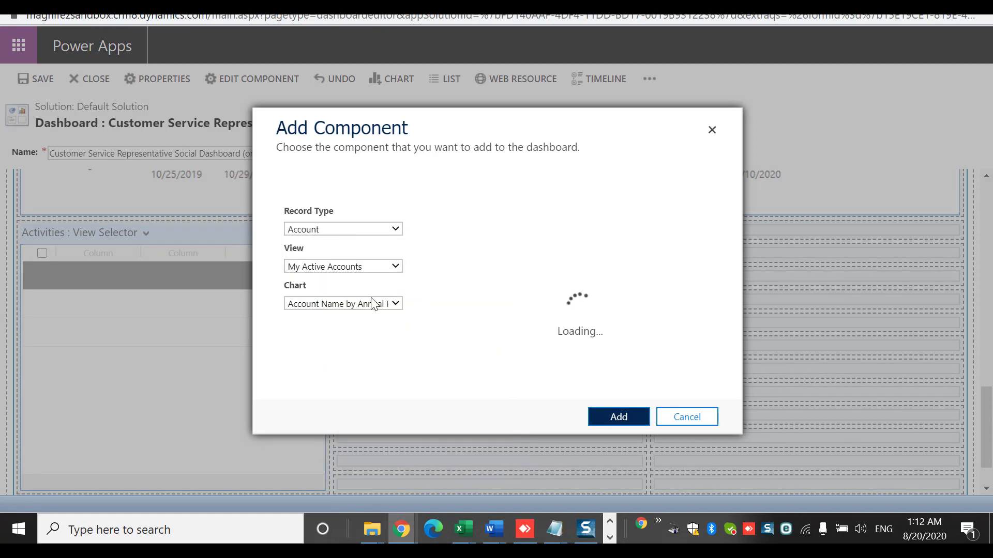
left_click(609, 419)
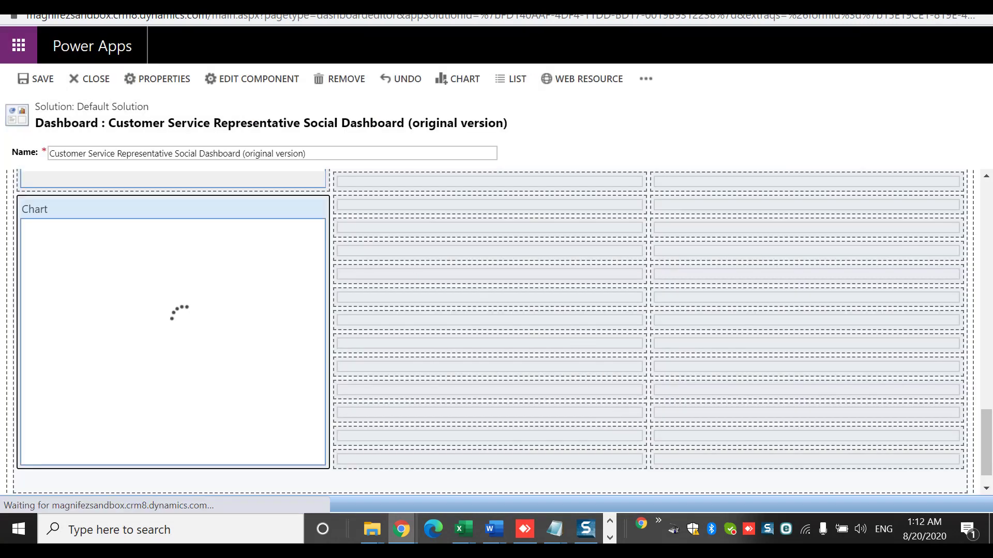
Step: Move the new Account Name by Annual Revenue chart into the empty middle column beside the Activities list
scroll(354, 436, "up", 3)
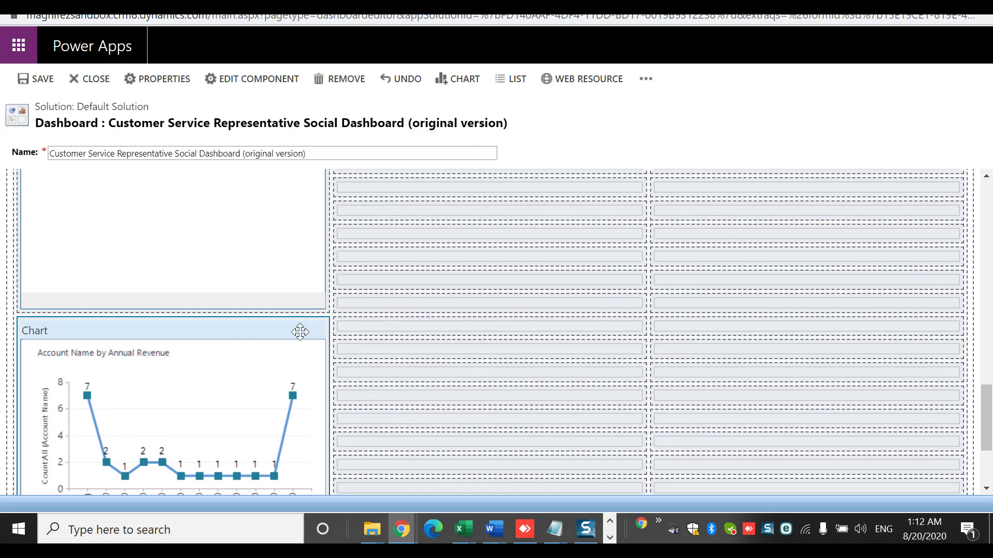
scroll(403, 191, "up", 3)
left_click_drag(385, 179, 360, 209)
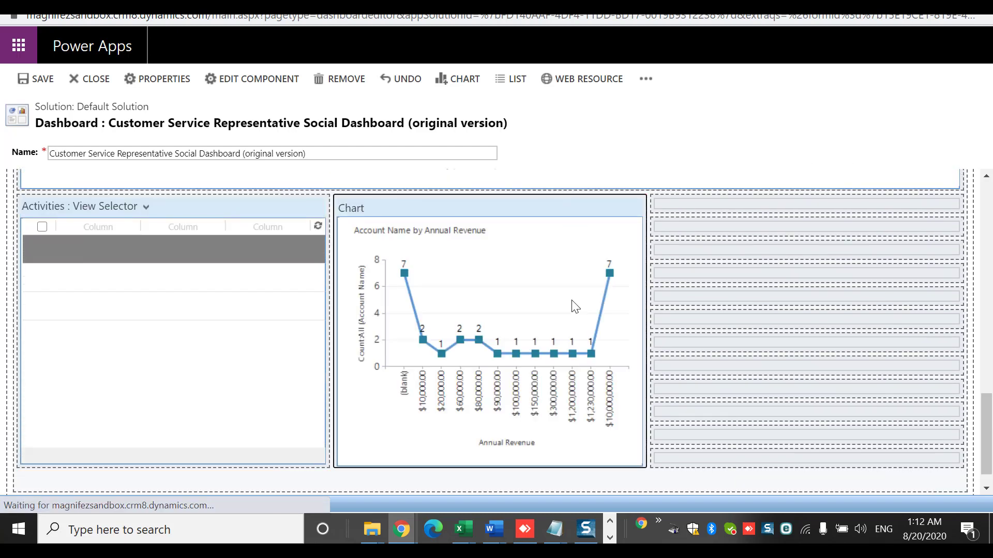
Step: Add a Cases list with the My Active Cases view in the empty third column beside the new chart
left_click(704, 203)
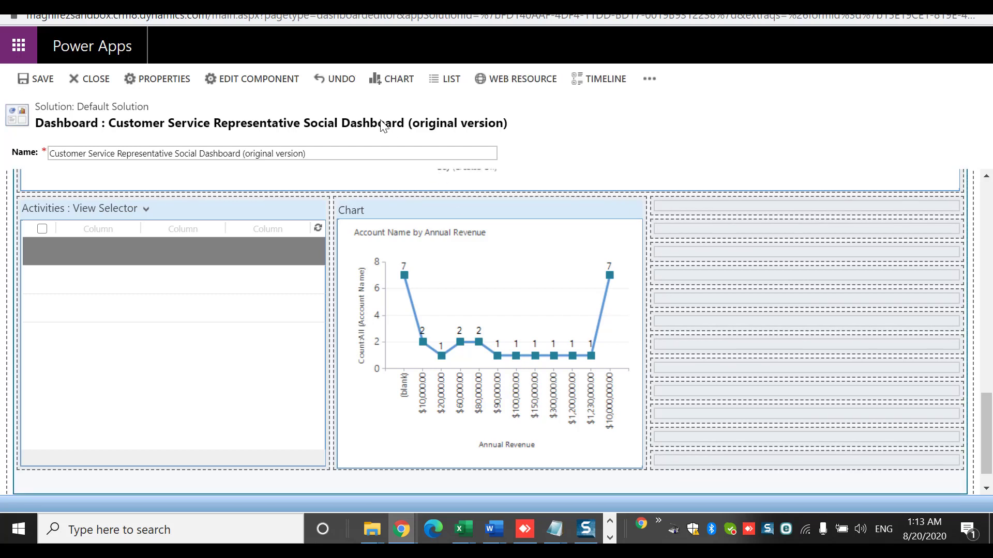
left_click(442, 80)
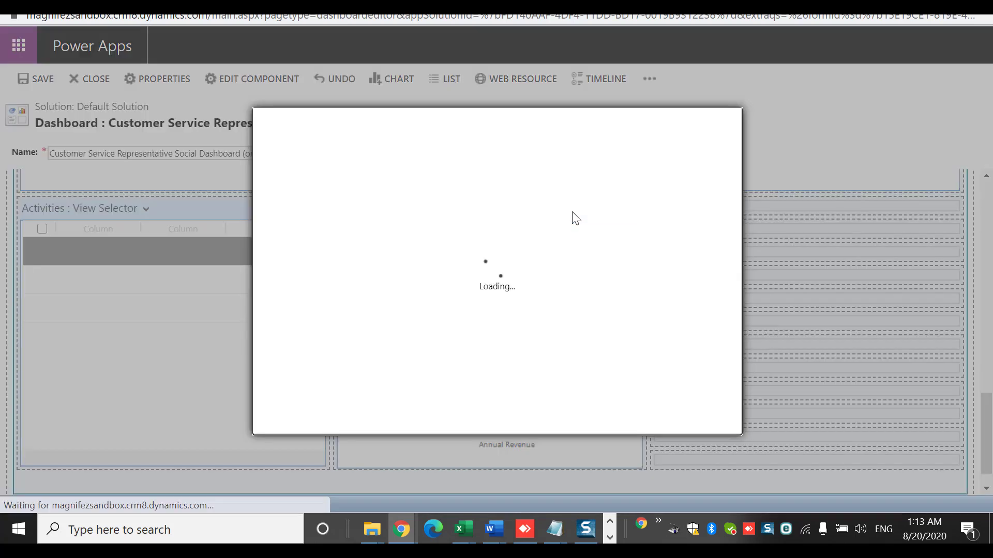
left_click(337, 231)
type("cas")
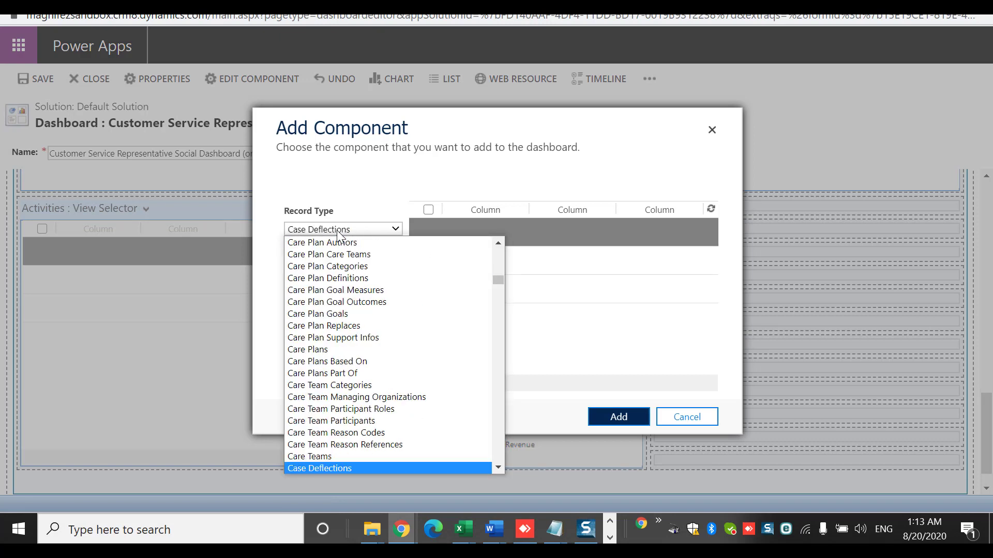
key("Down")
key("Down")
key("Down")
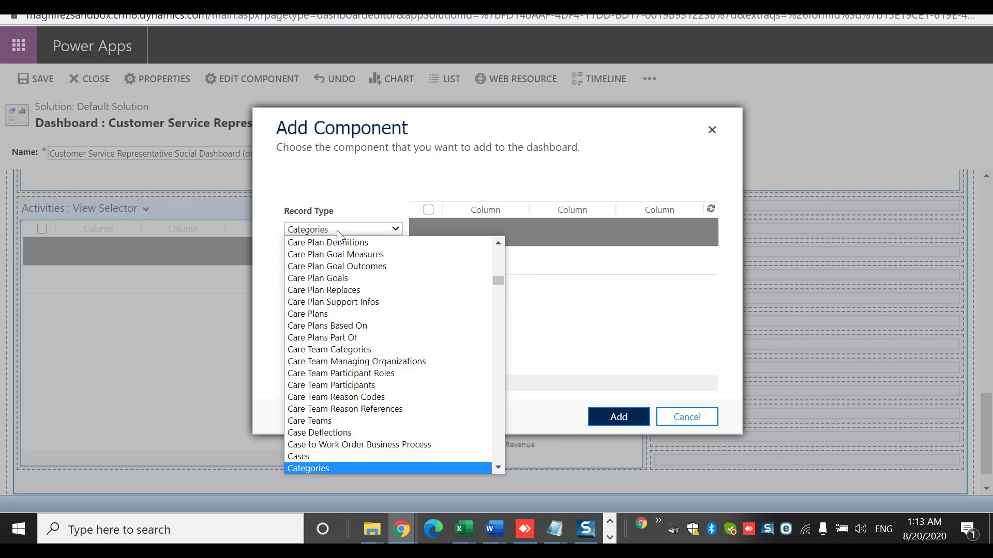
key("Up")
key("Return")
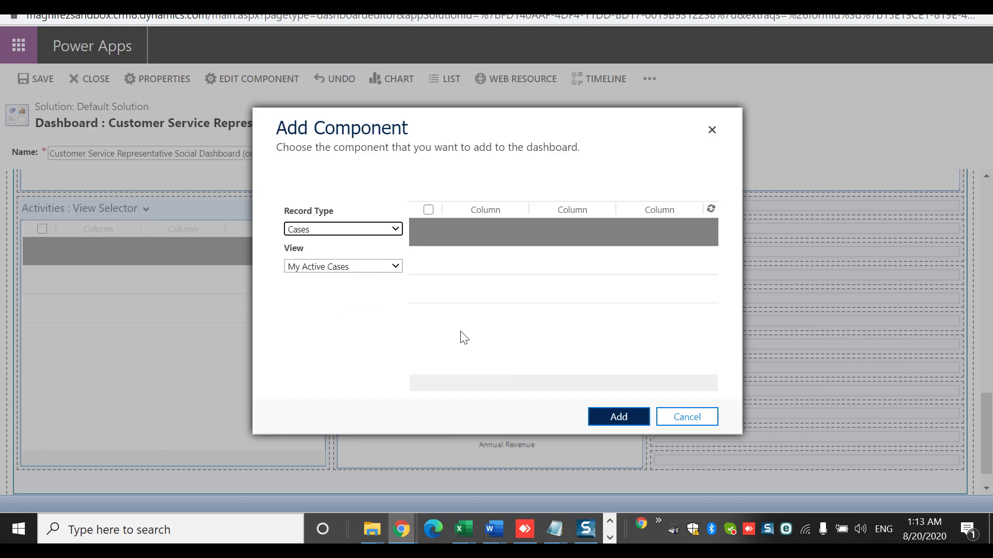
left_click(604, 419)
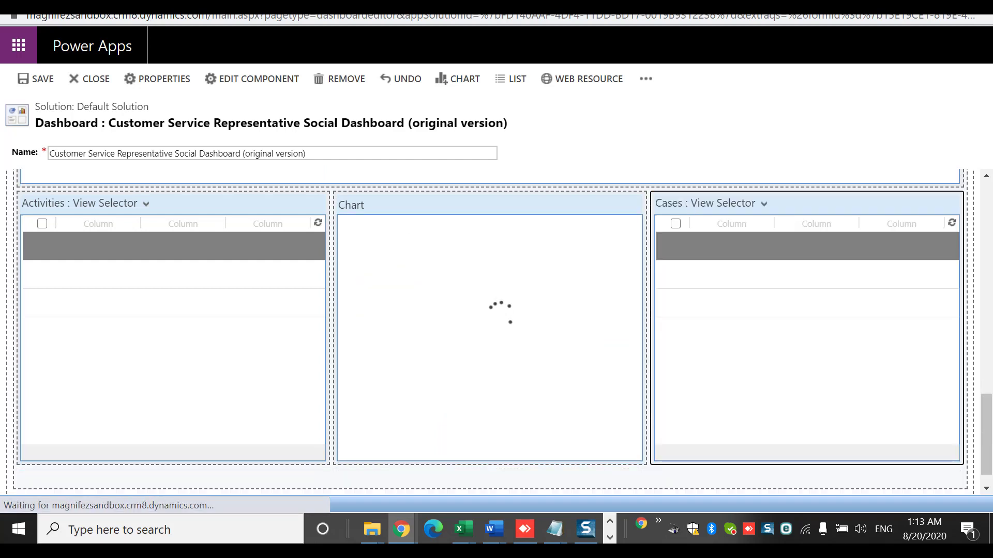
Step: Look over the revised dashboard layout and its title, save the dashboard and close its editor
mouse_move(987, 429)
left_mouse_down()
mouse_move(989, 362)
mouse_move(989, 424)
left_mouse_up()
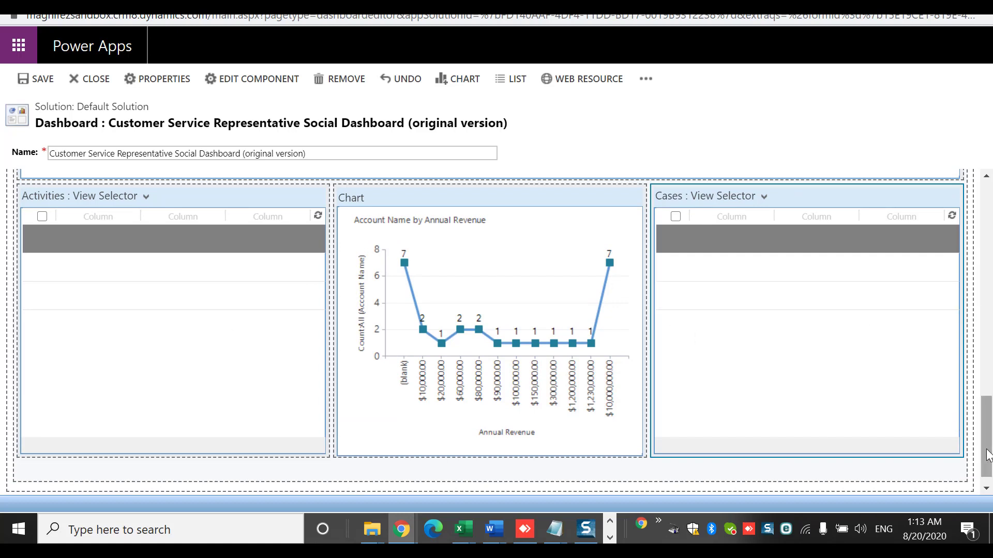
left_click_drag(987, 434, 986, 423)
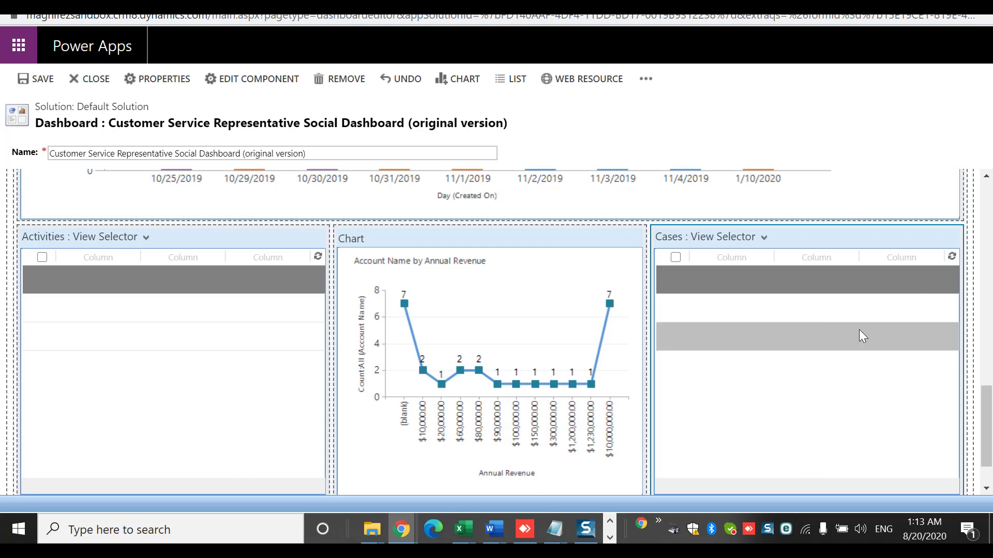
left_click_drag(987, 424, 972, 220)
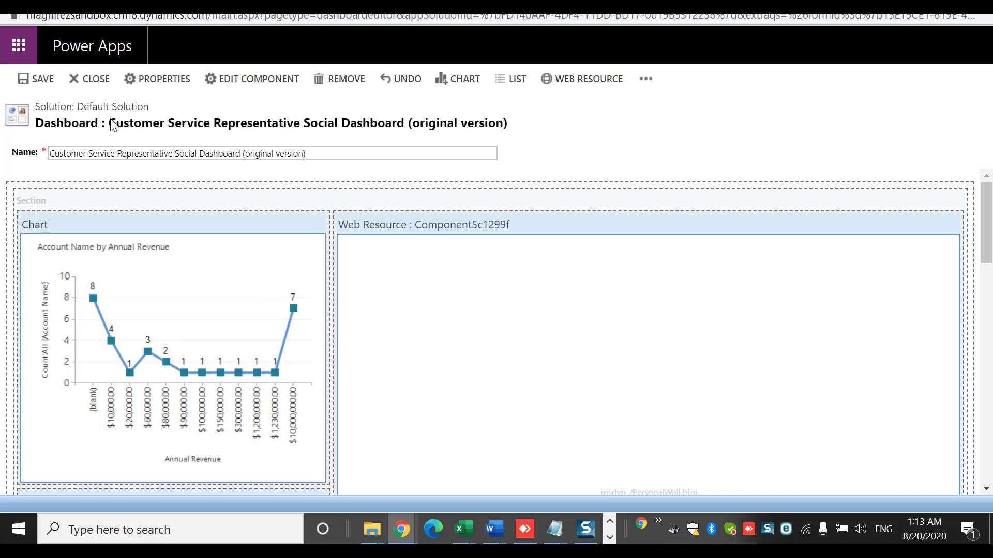
left_click_drag(110, 125, 504, 135)
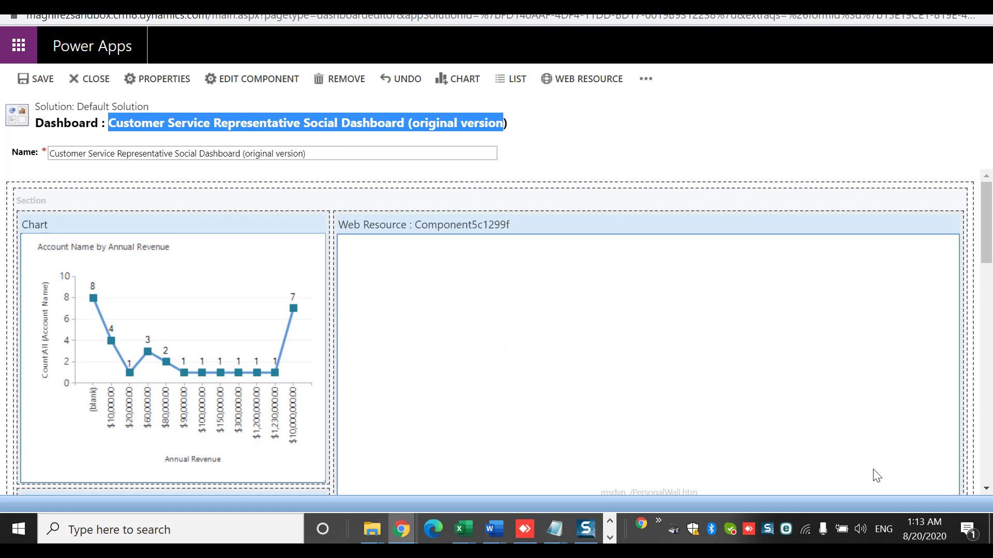
left_click(46, 81)
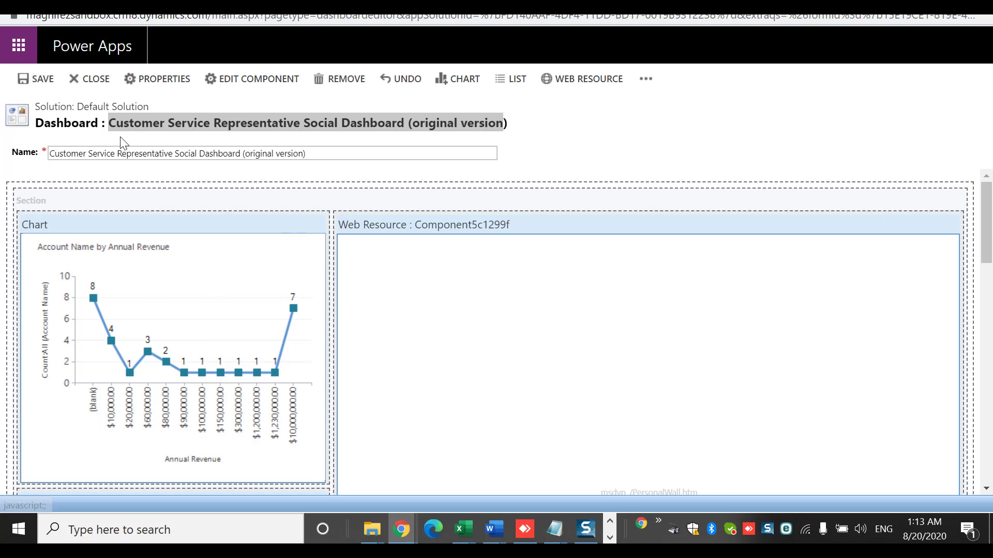
left_click(96, 79)
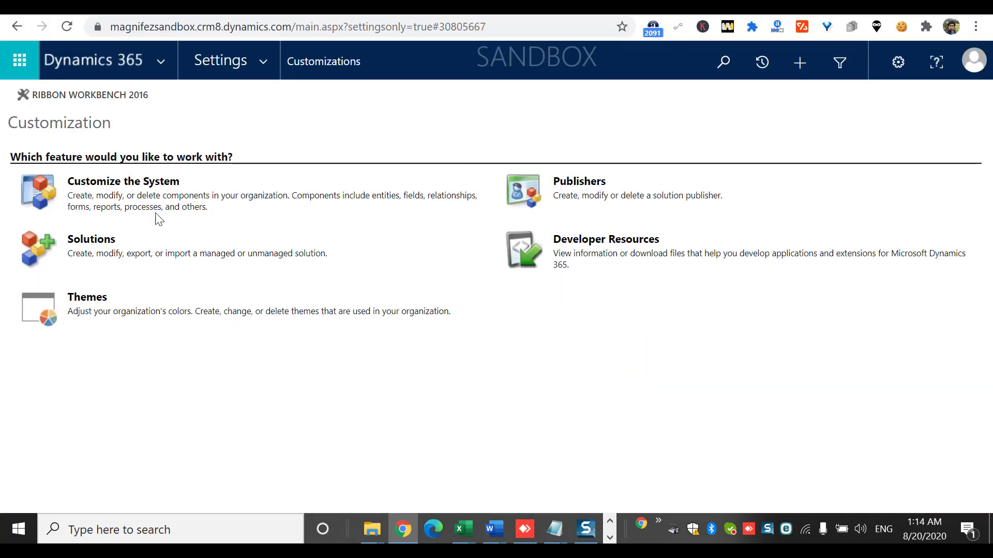
Step: Open the Default Solution through Customize the System and publish all customizations
left_click(115, 185)
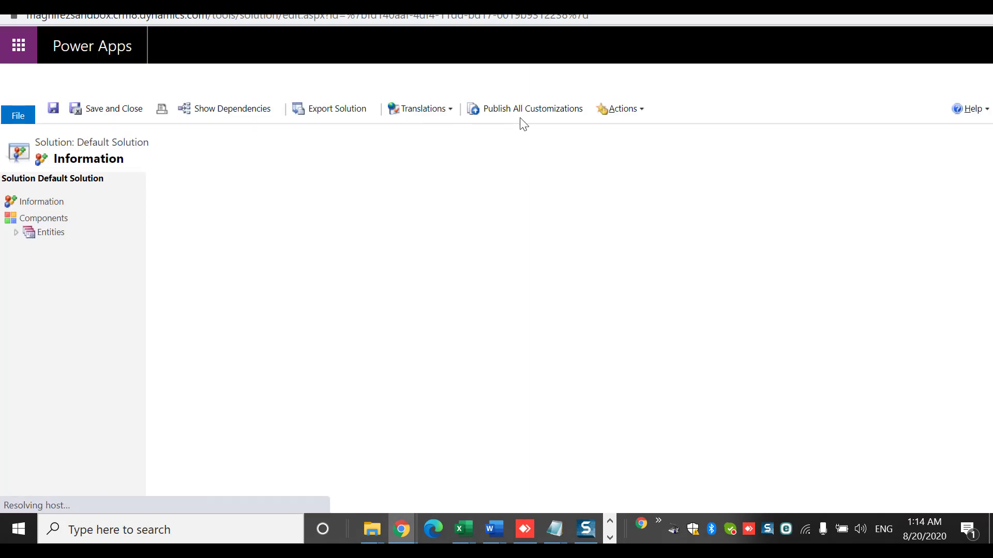
left_click(547, 114)
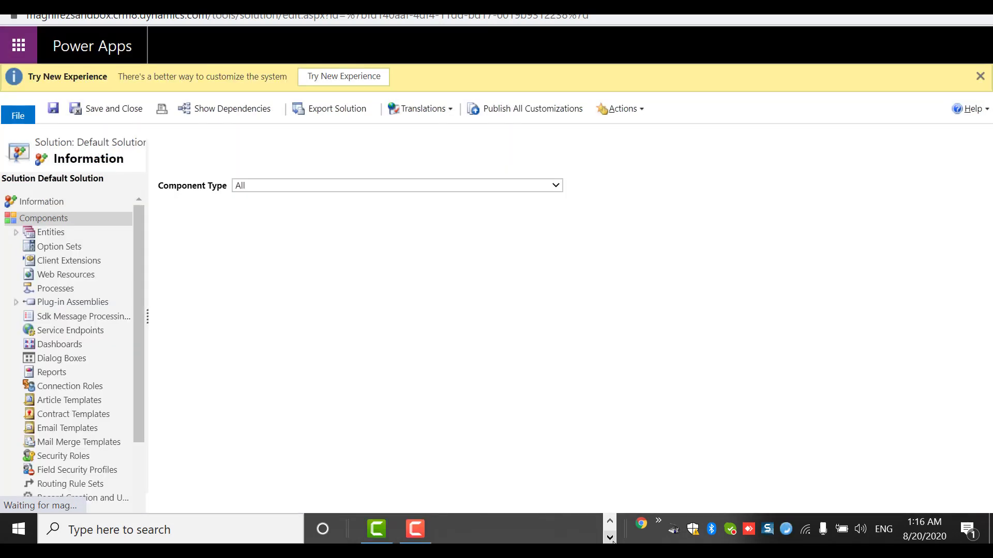
left_click(408, 529)
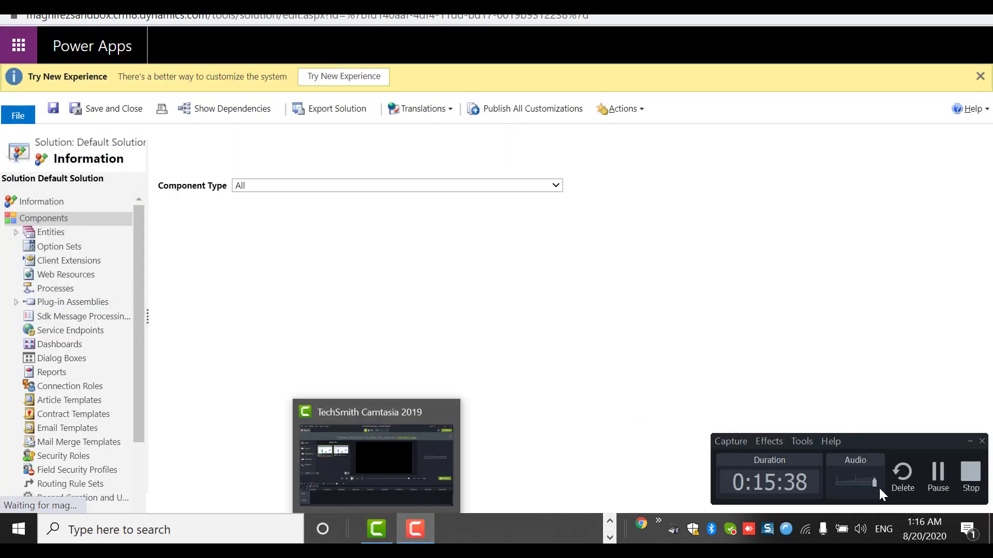
left_click(938, 478)
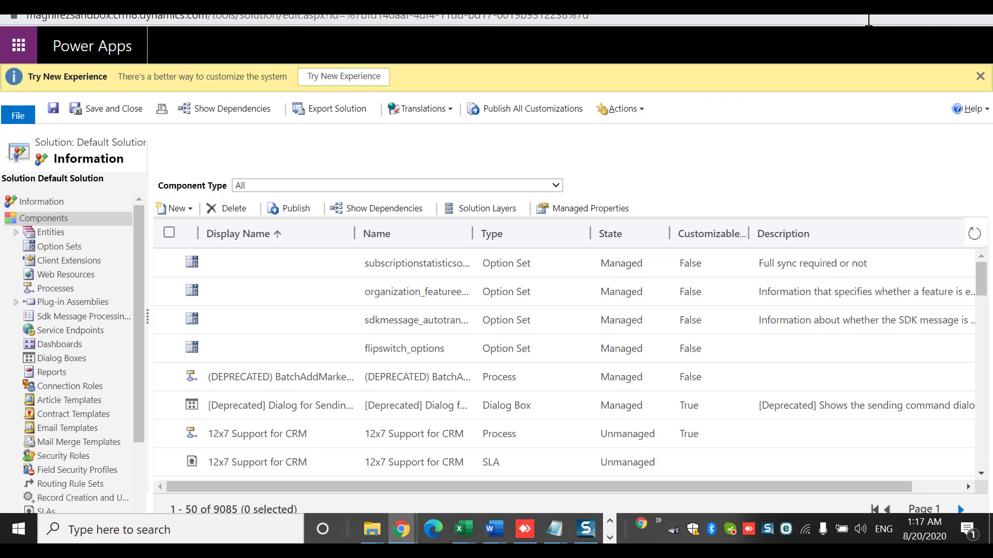
Step: Switch to the Dynamics 365 window and open the Customer Service Representative Social Dashboard (original version) in the legacy Sales app
key("alt+Tab")
key("alt+Tab")
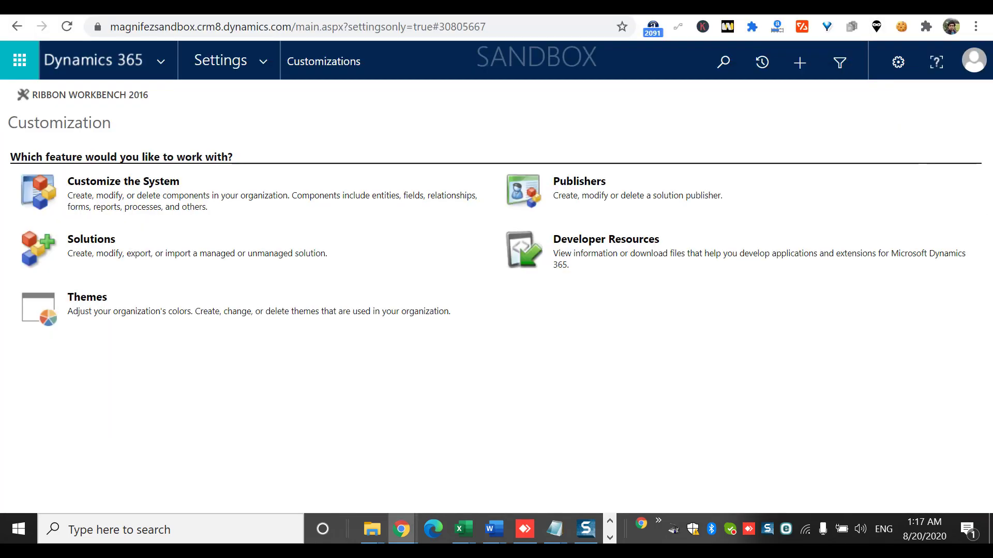
key("alt+Tab")
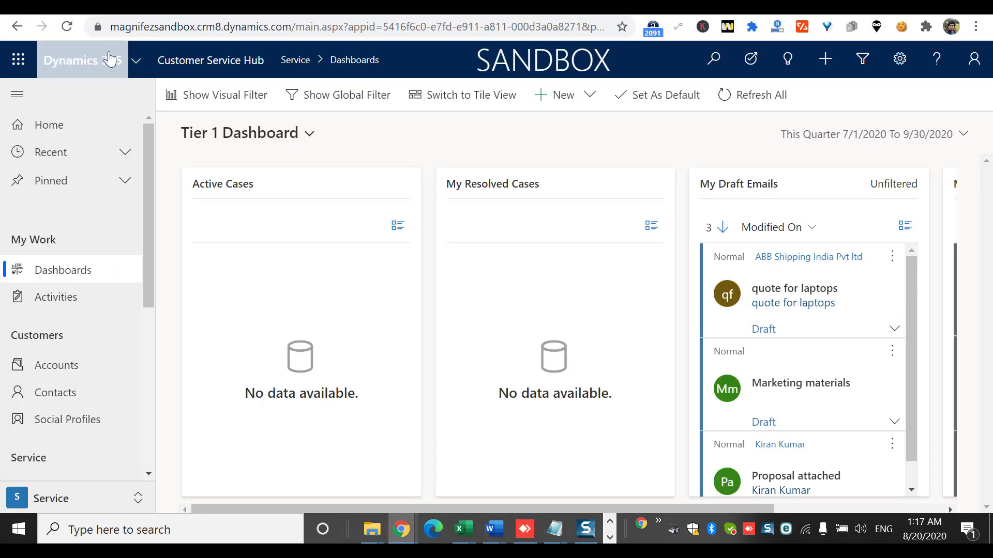
left_click(66, 27)
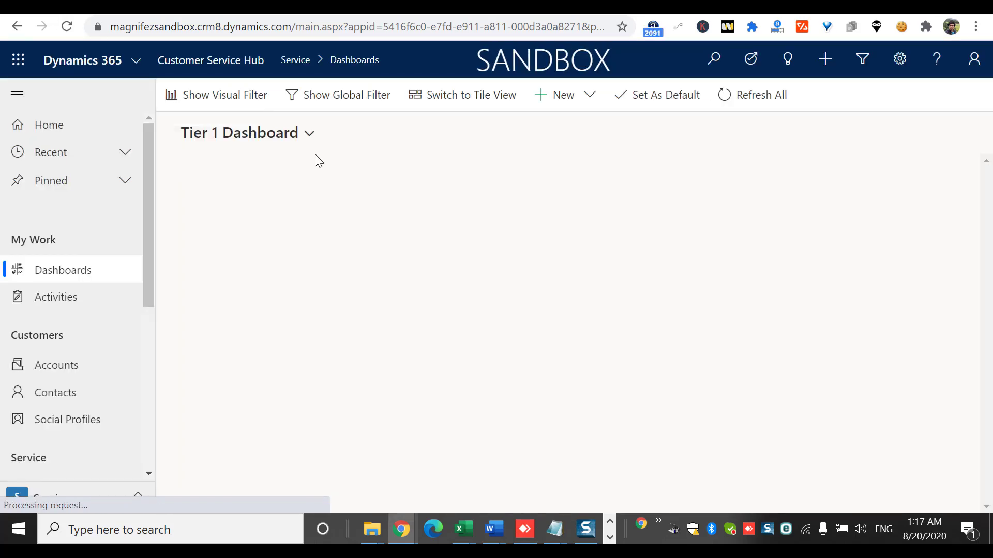
left_click(135, 61)
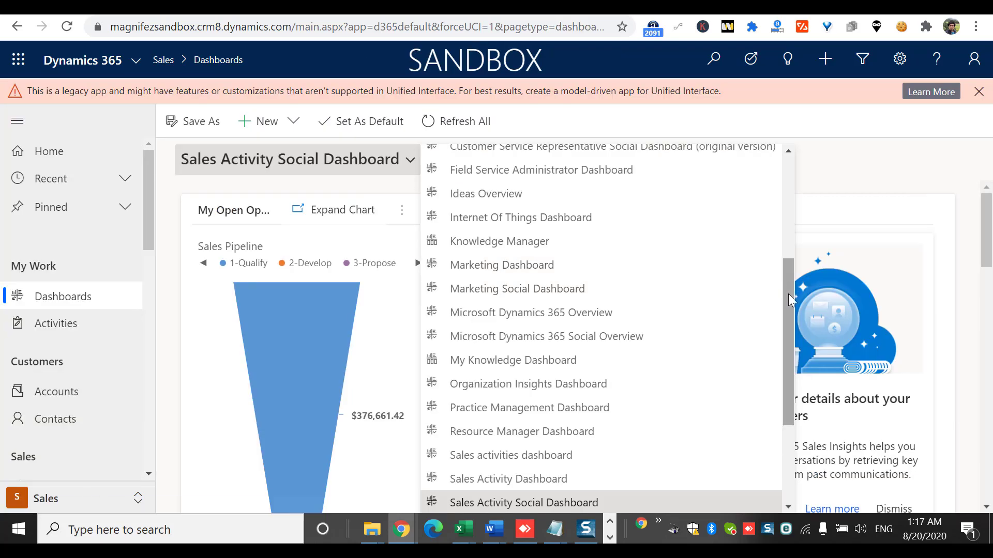
left_click_drag(786, 330, 785, 282)
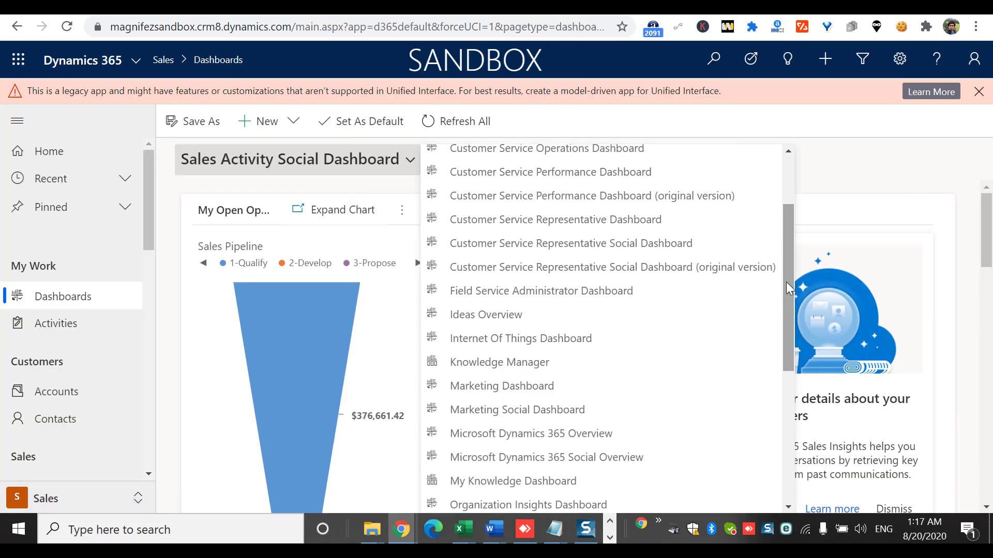
left_click(682, 269)
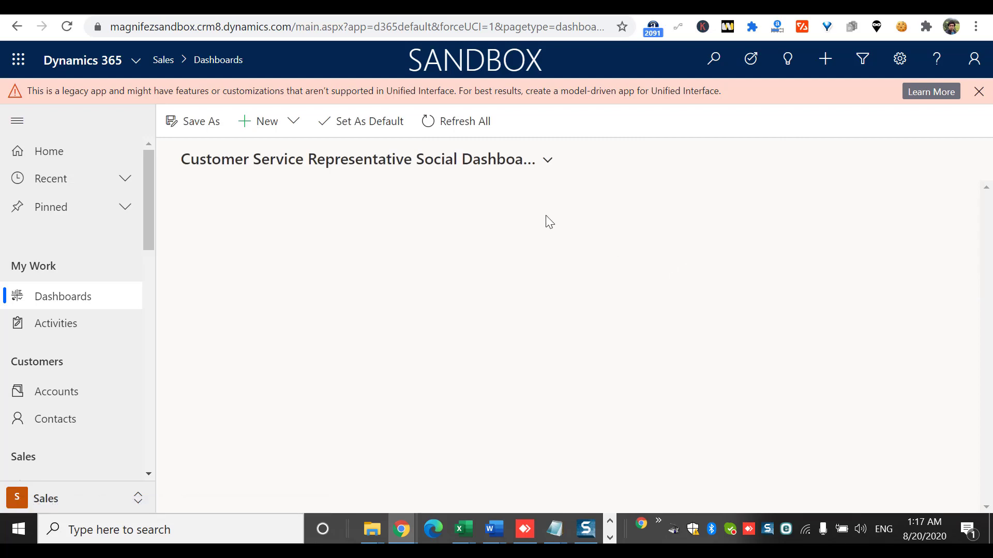
Step: Check the published dashboard's Activities list, Account Name by Annual Revenue charts and My Active Cases list
left_click_drag(976, 227, 978, 476)
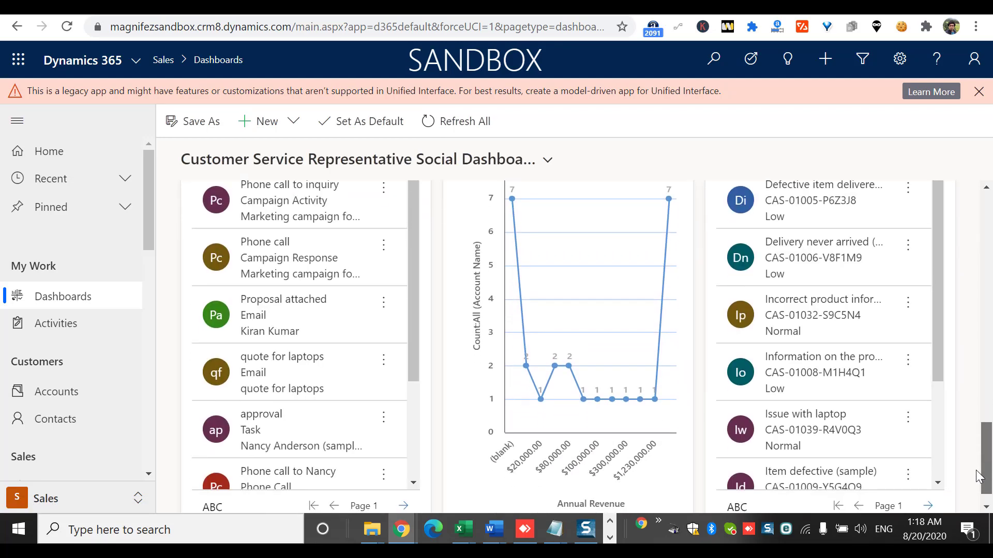
scroll(978, 476, "up", 3)
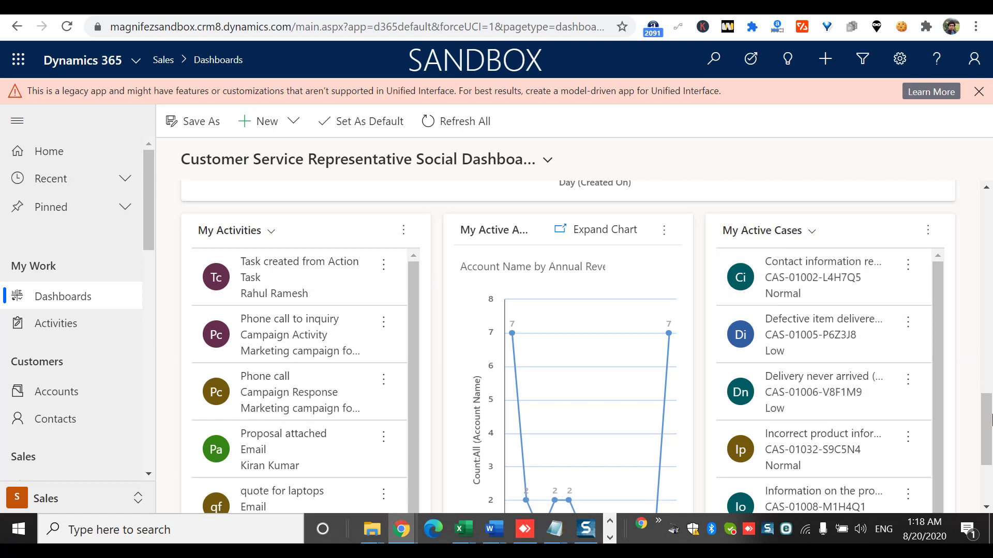
left_click_drag(990, 422, 959, 155)
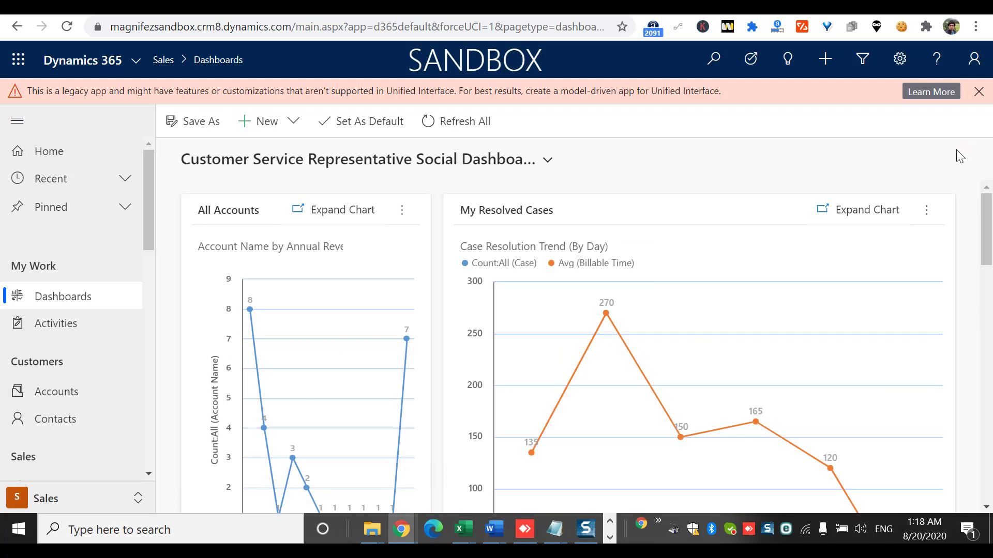
Step: Return to the Default Solution and create a new dashboard with the 3-Column Overview Dashboard layout
key("alt+Tab")
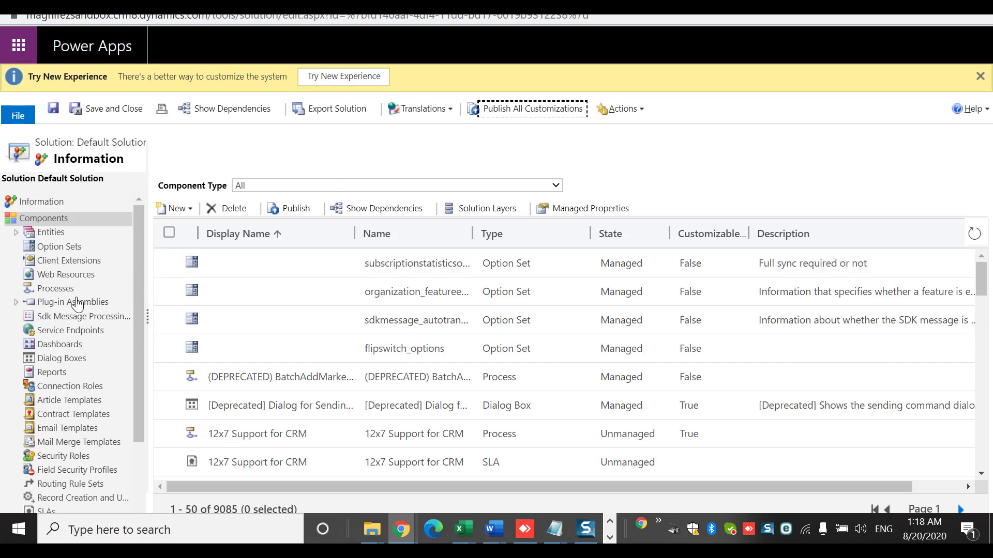
left_click_drag(138, 261, 139, 368)
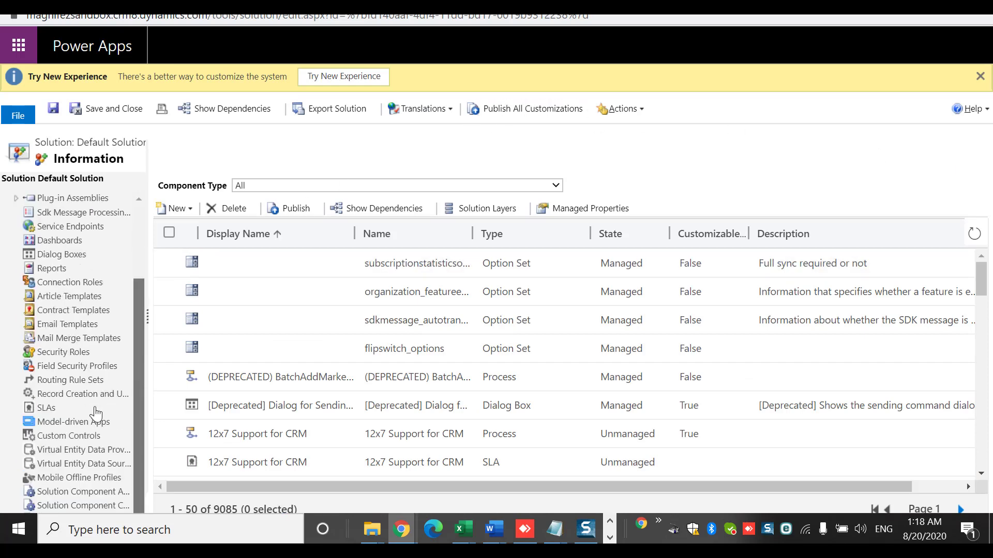
left_click(59, 240)
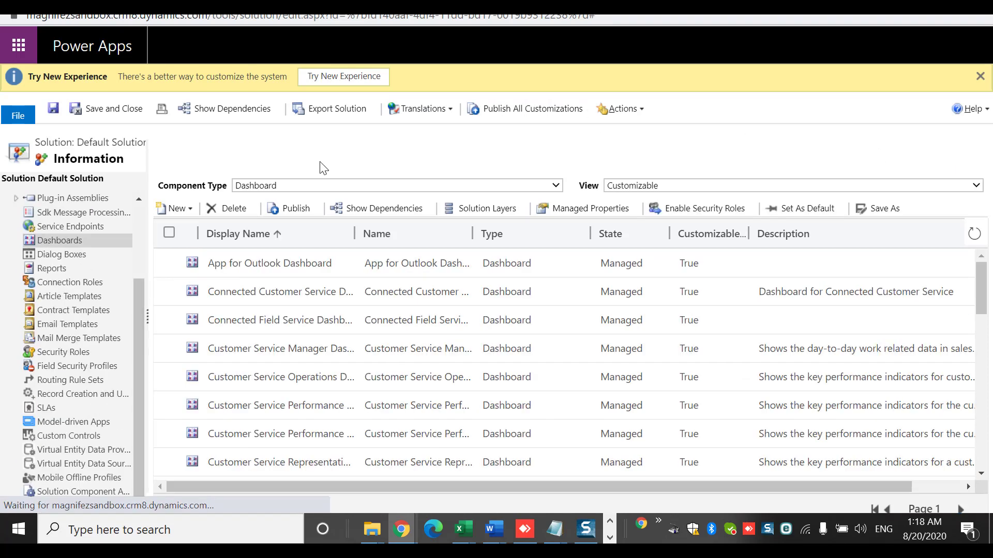
left_click(191, 208)
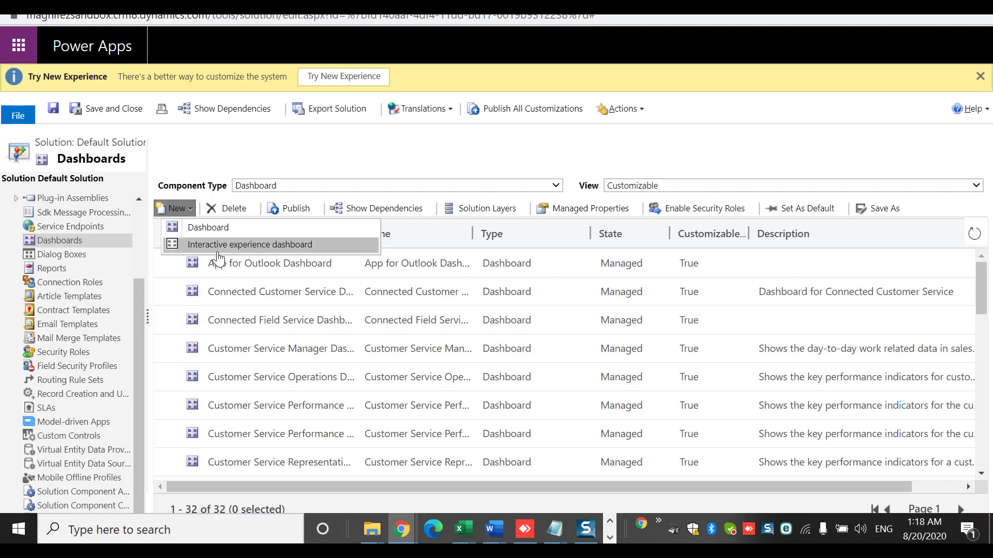
left_click(213, 232)
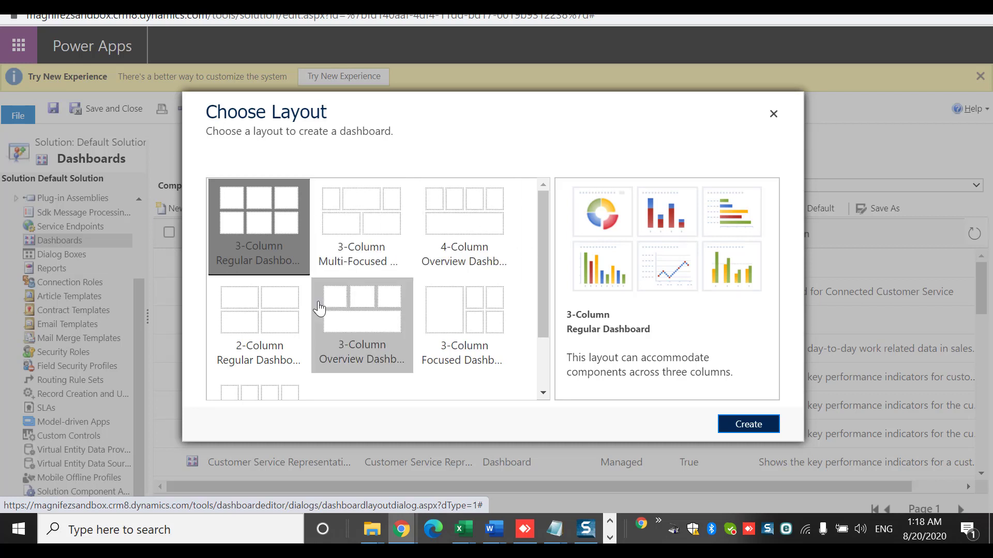
left_click(359, 307)
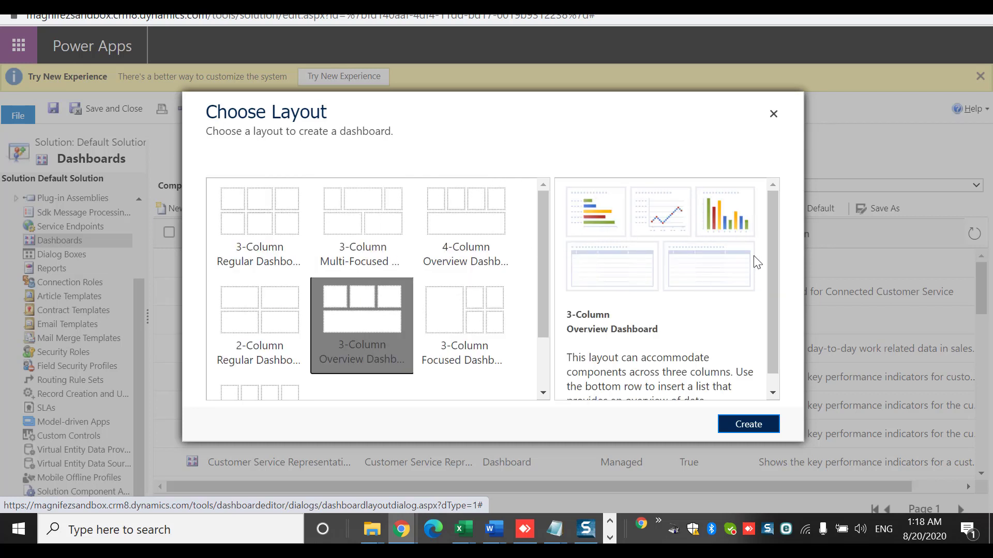
left_click(758, 432)
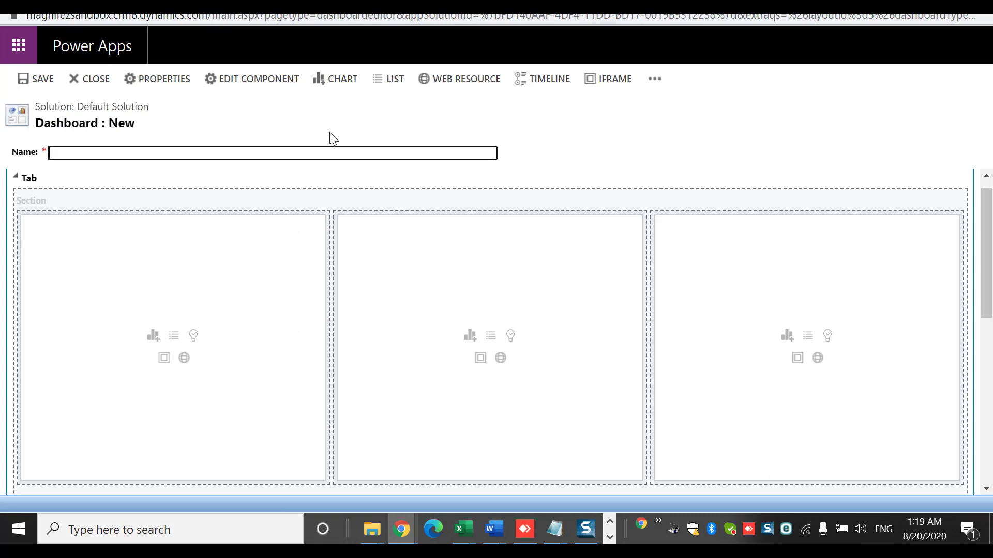
Step: Name the new dashboard "Sales and marketing dashboard" and save it
left_click_drag(987, 222, 987, 153)
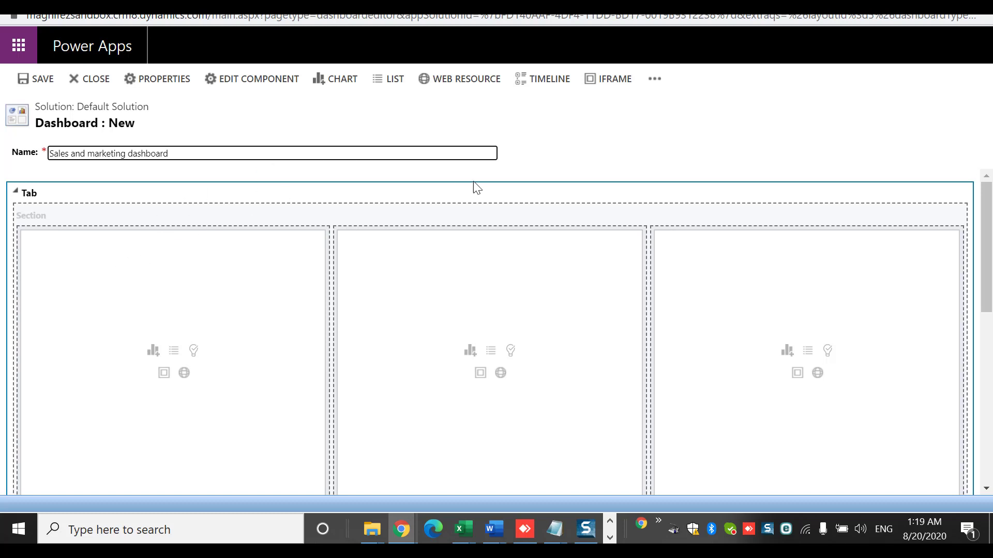
left_click(45, 80)
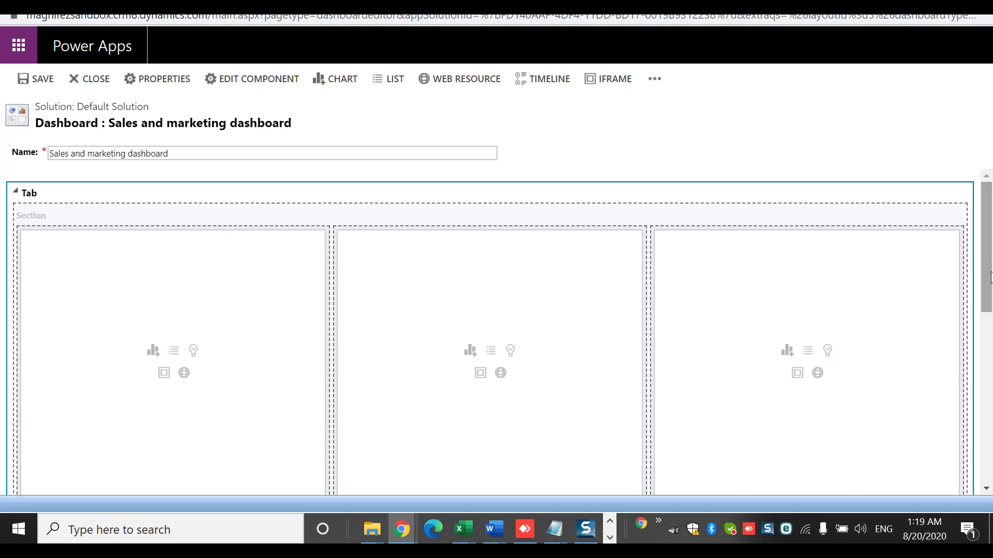
left_click_drag(989, 277, 965, 256)
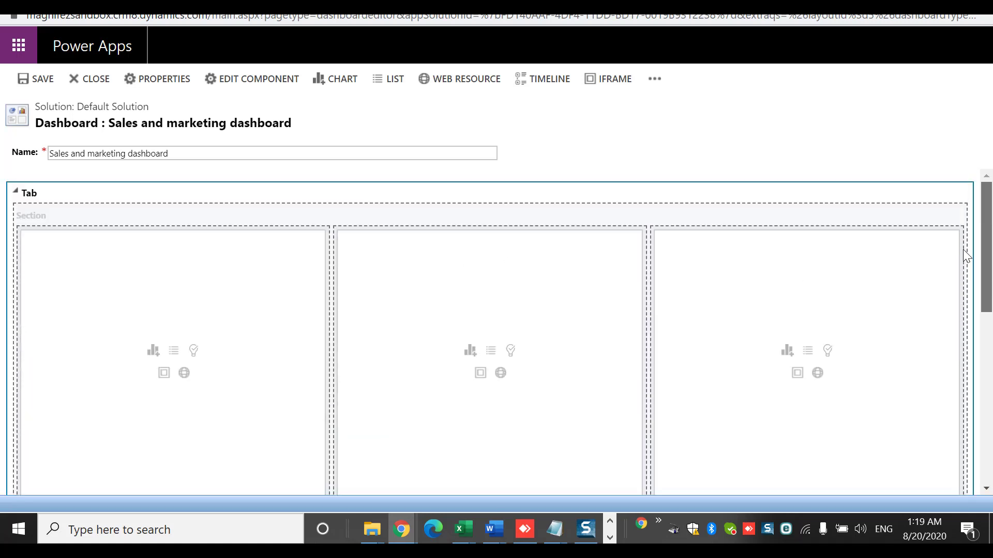
Step: Set the label of the new dashboard's first tab to "Tab 1"
double_click(39, 206)
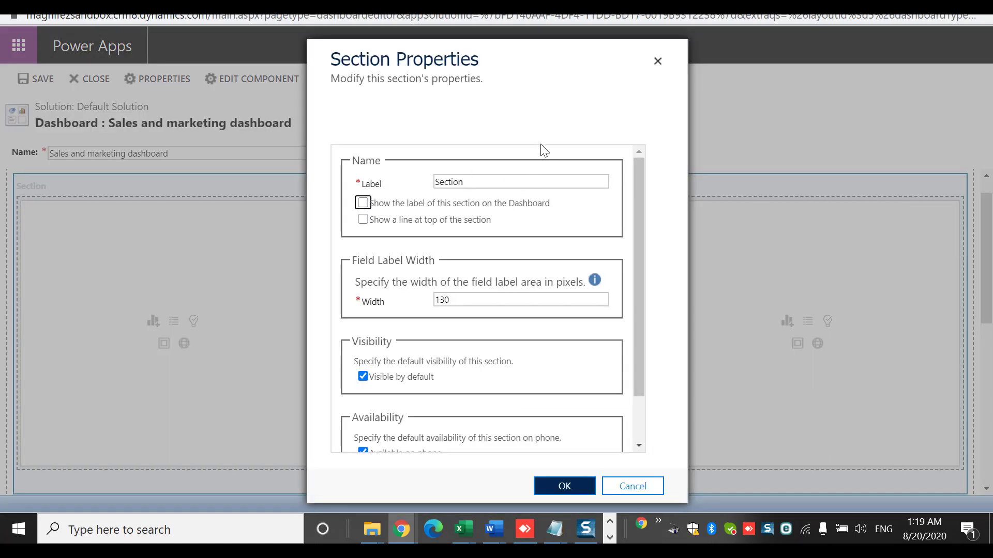
left_click(613, 486)
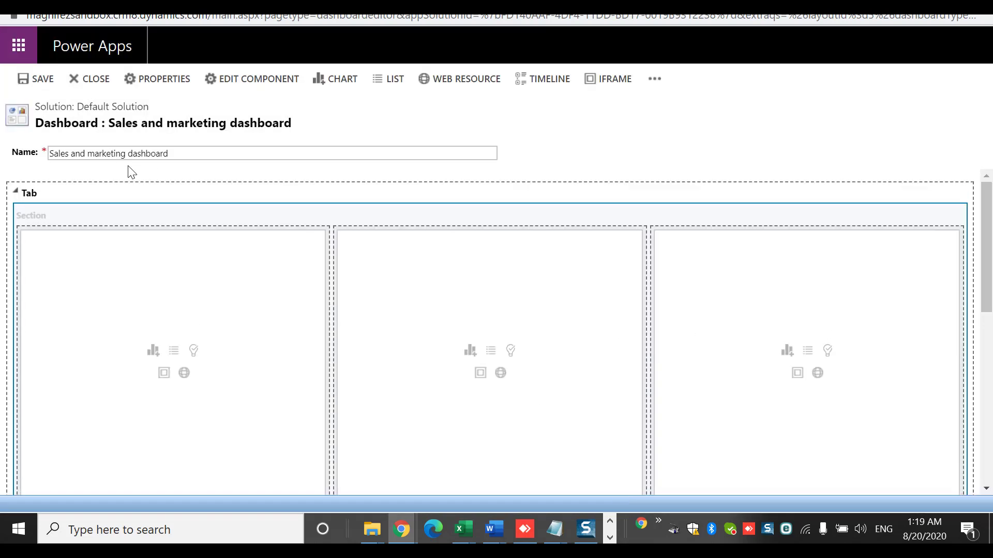
left_click(103, 188)
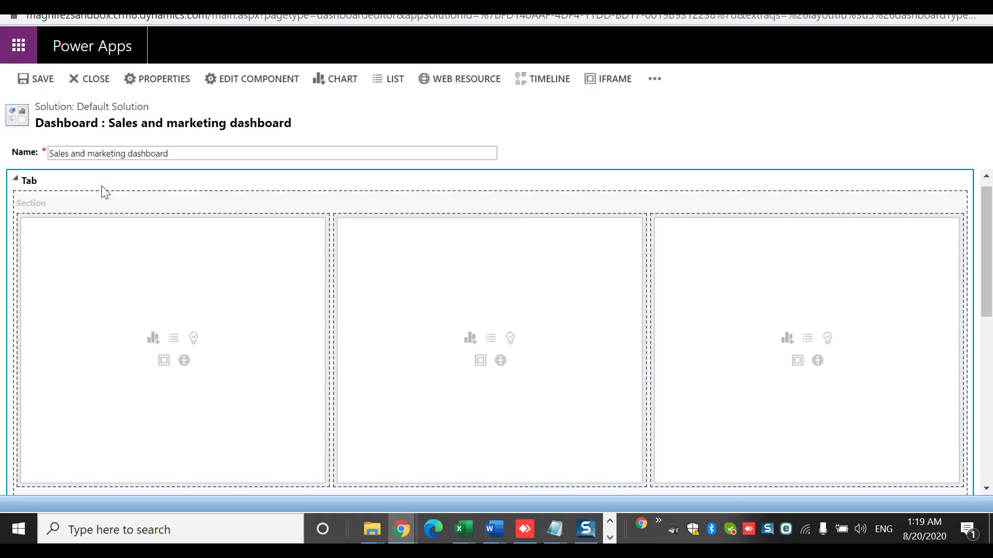
left_click(233, 77)
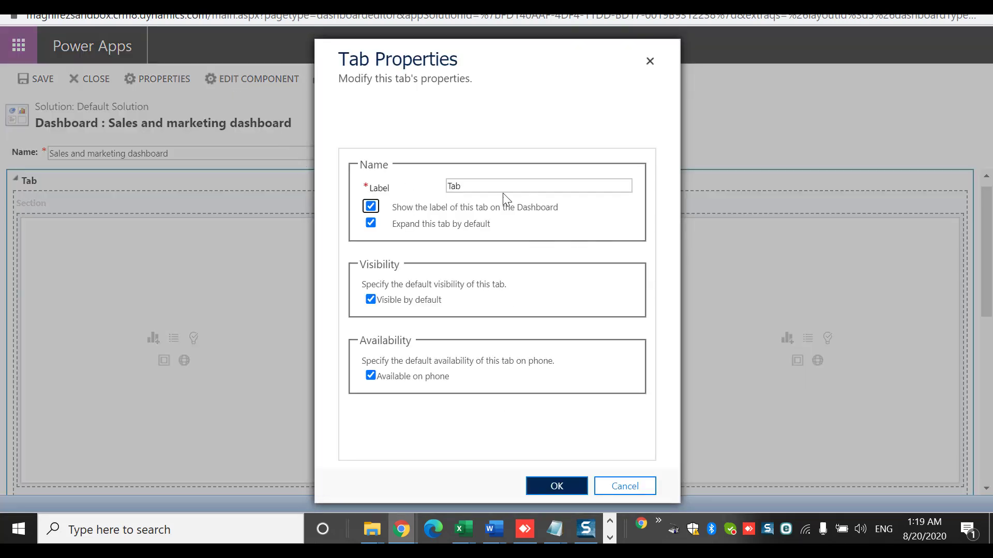
left_click(501, 187)
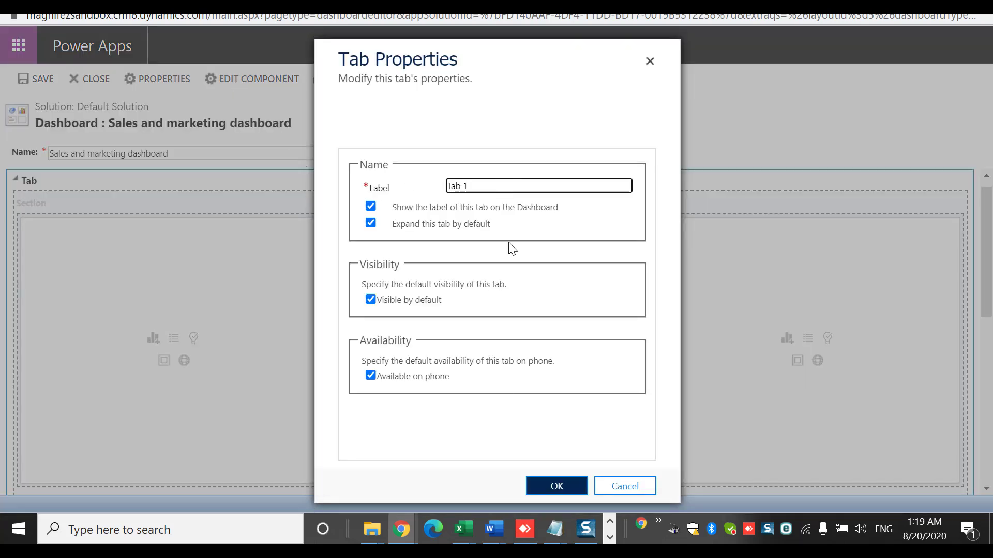
left_click(569, 489)
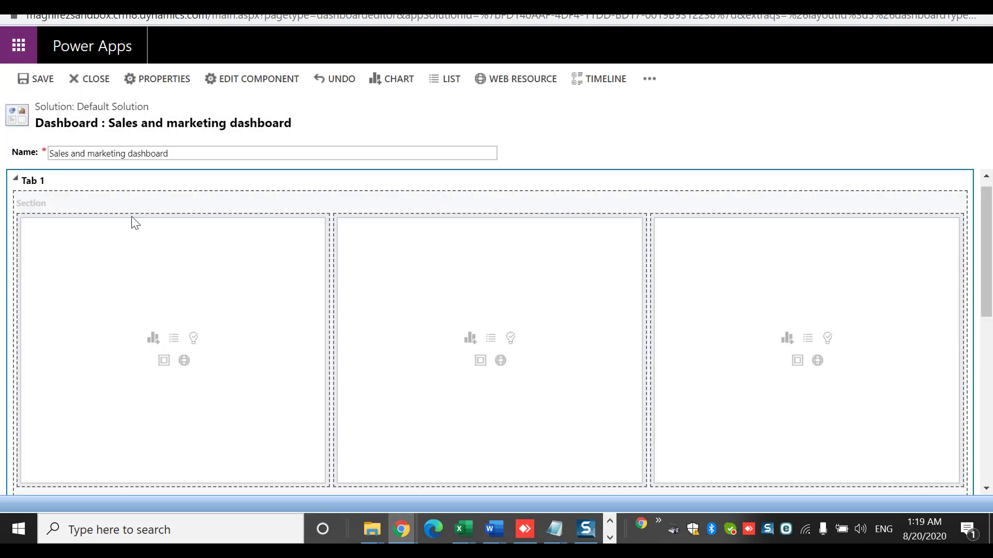
Step: Add a Leads by Rating chart for the Lead record type with the All Leads view to the first empty column
left_click(151, 222)
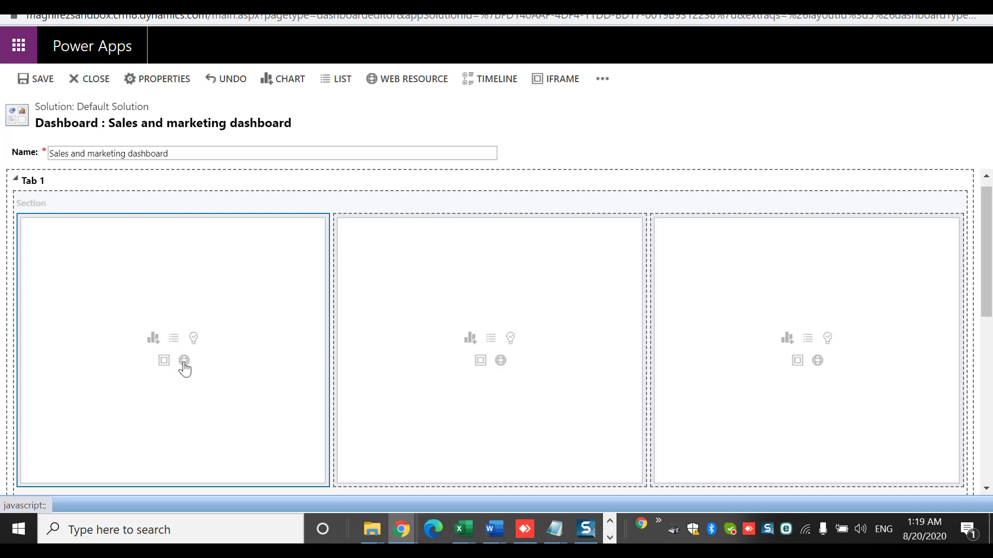
left_click(153, 339)
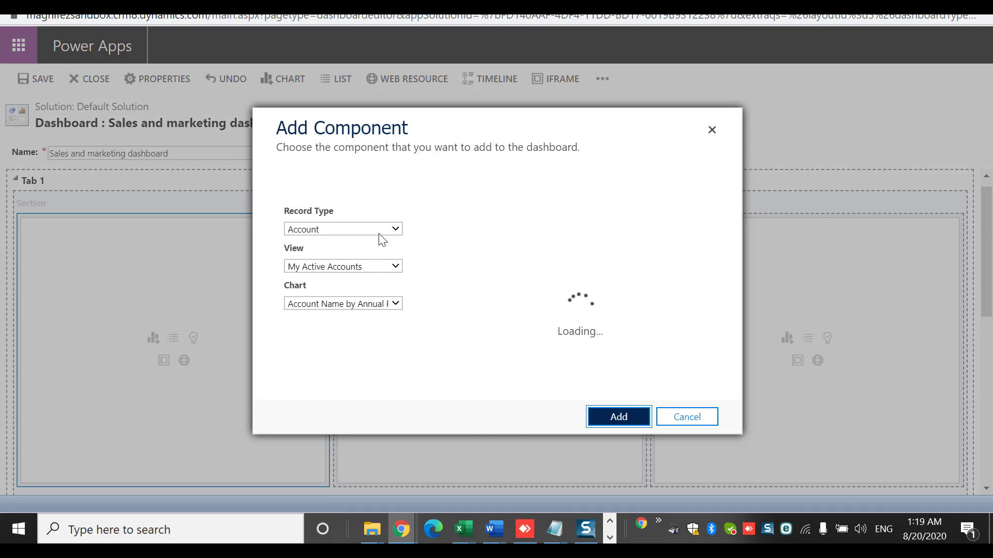
left_click(389, 228)
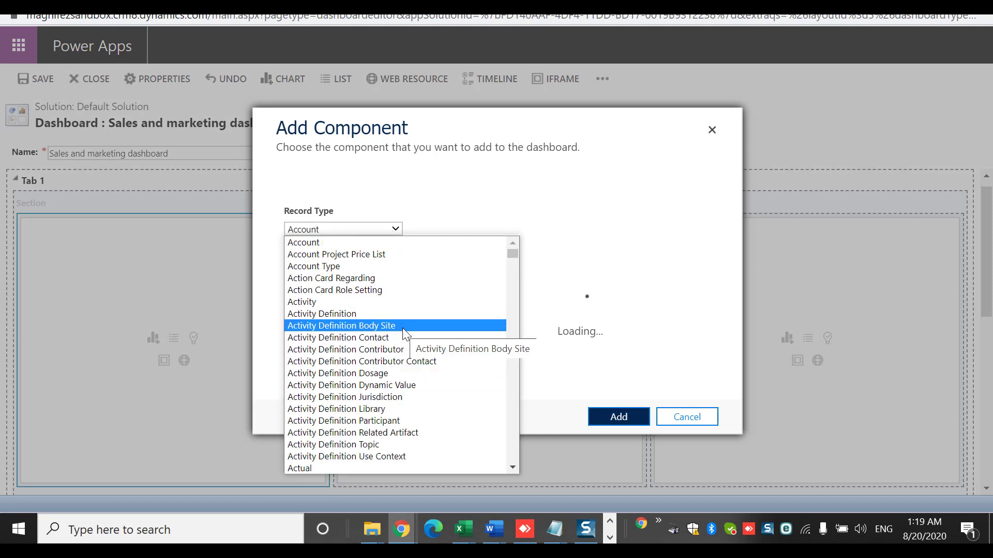
key("l")
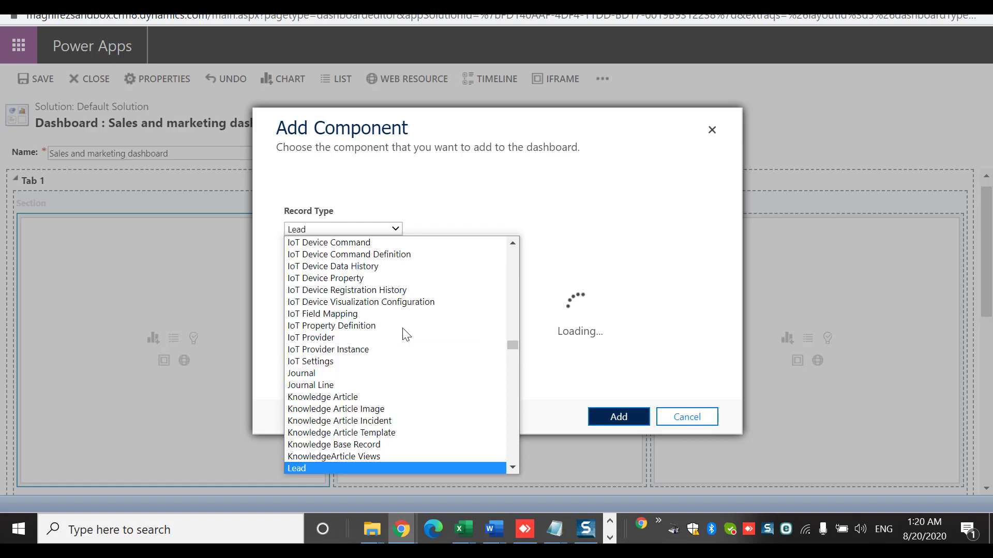
key("Return")
left_click(371, 266)
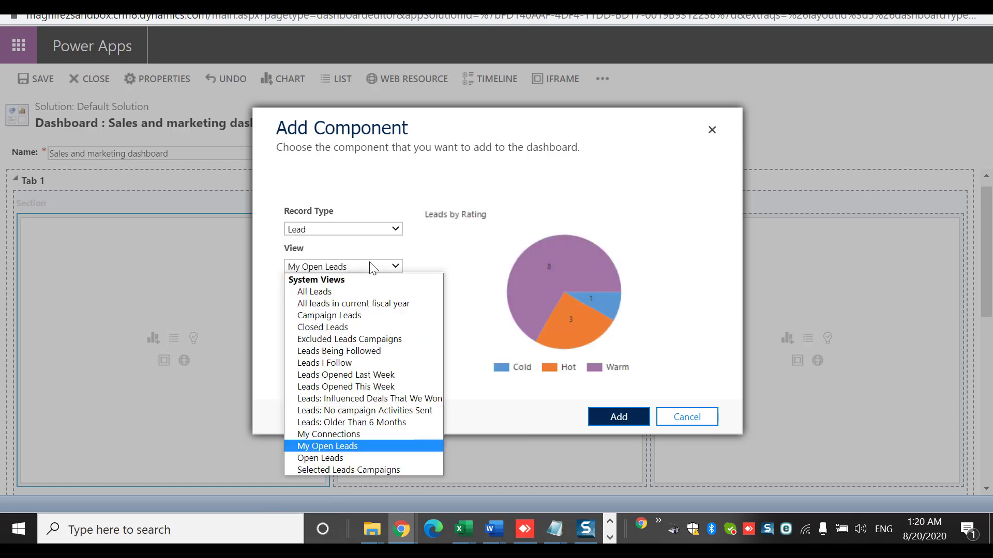
left_click(355, 291)
left_click(371, 305)
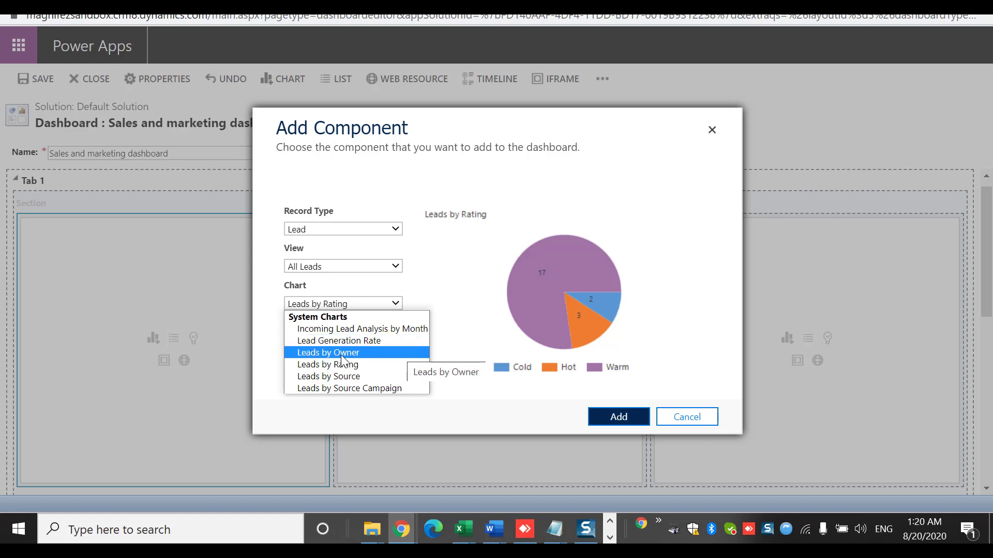
left_click(358, 364)
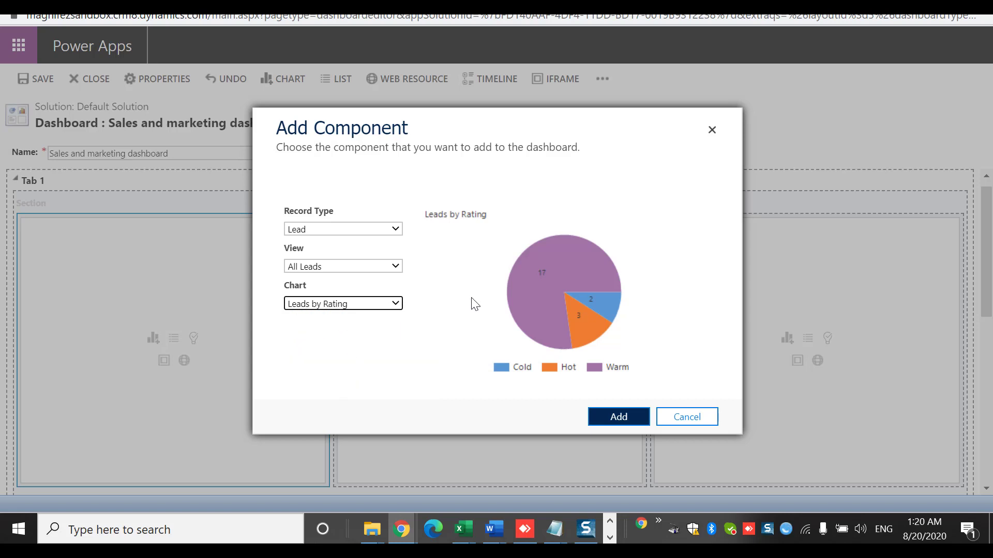
left_click(619, 417)
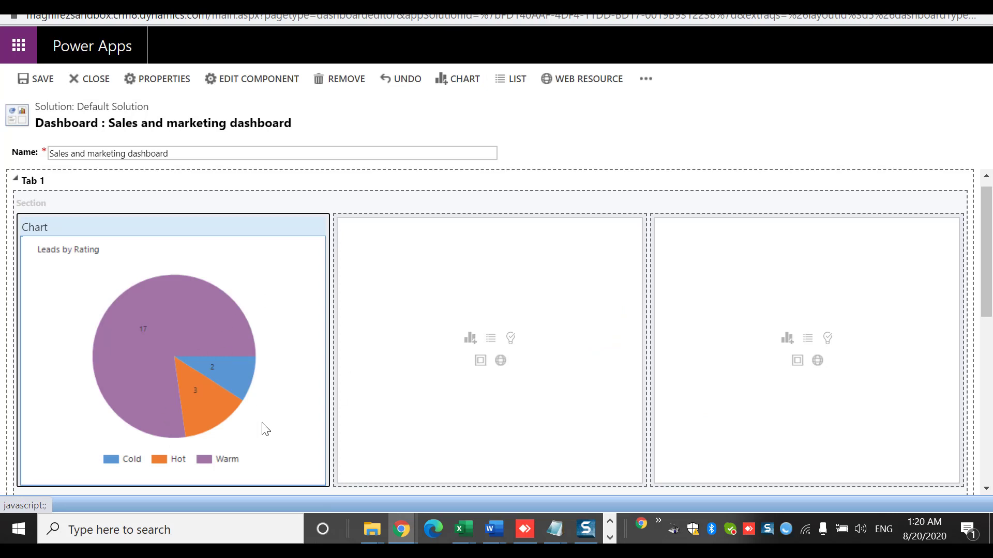
Step: Start adding a chart to the middle column, dismiss the antivirus warning with no action, and set the record type to Opportunity
left_click(470, 339)
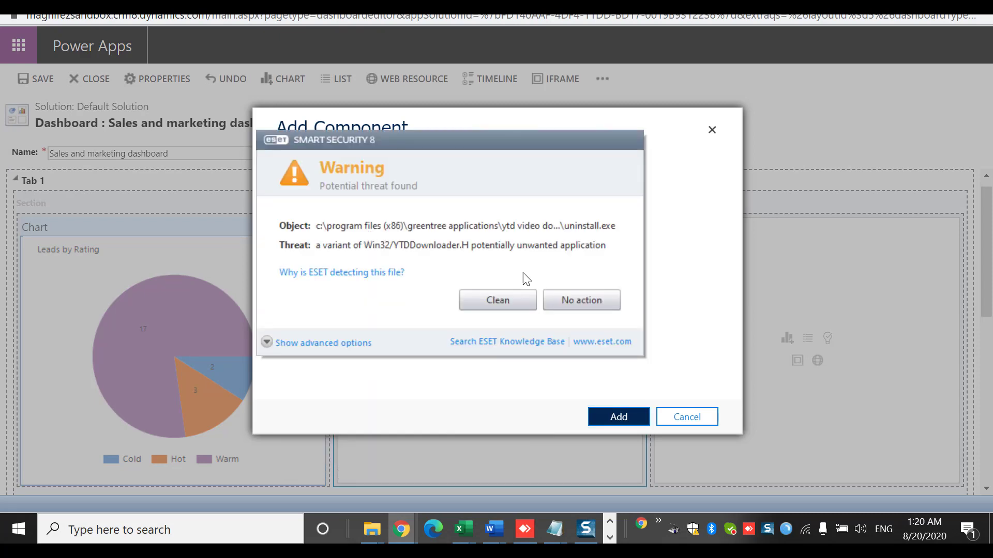
left_click(581, 302)
left_click(371, 234)
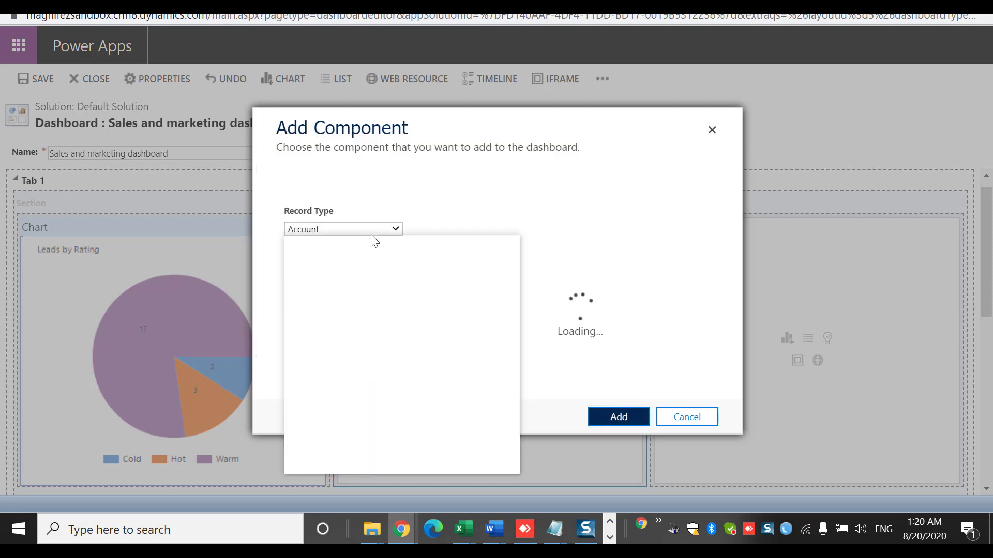
key("Down")
key("Down")
key("Down")
key("Down")
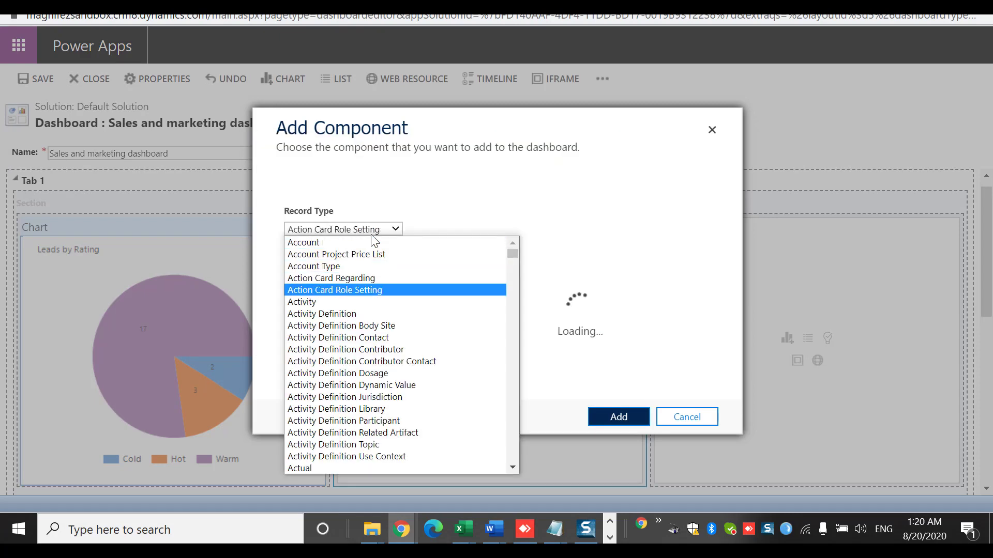
type("op")
key("Return")
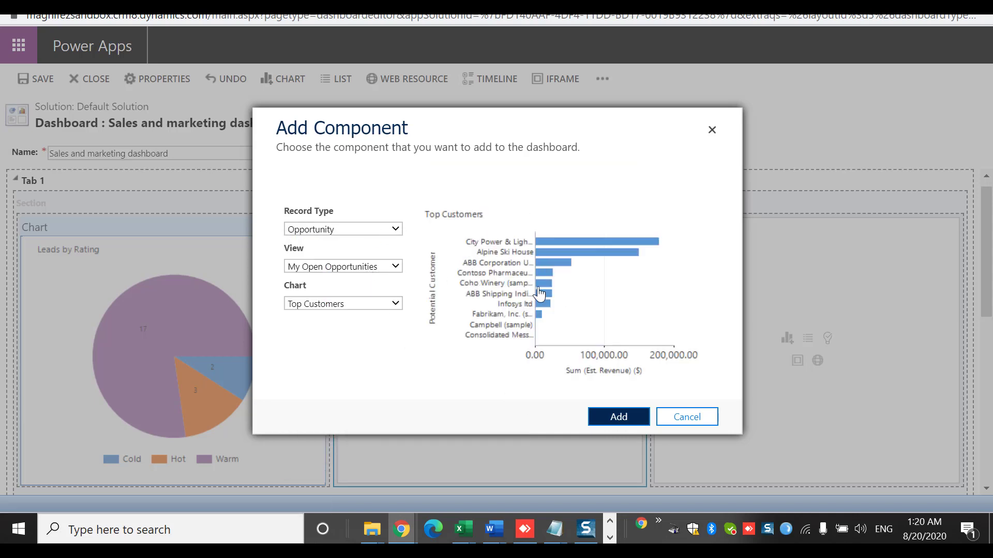
Step: Choose the Top Customers chart with the My Open Opportunities view and add it to the dashboard's middle column
left_click(376, 306)
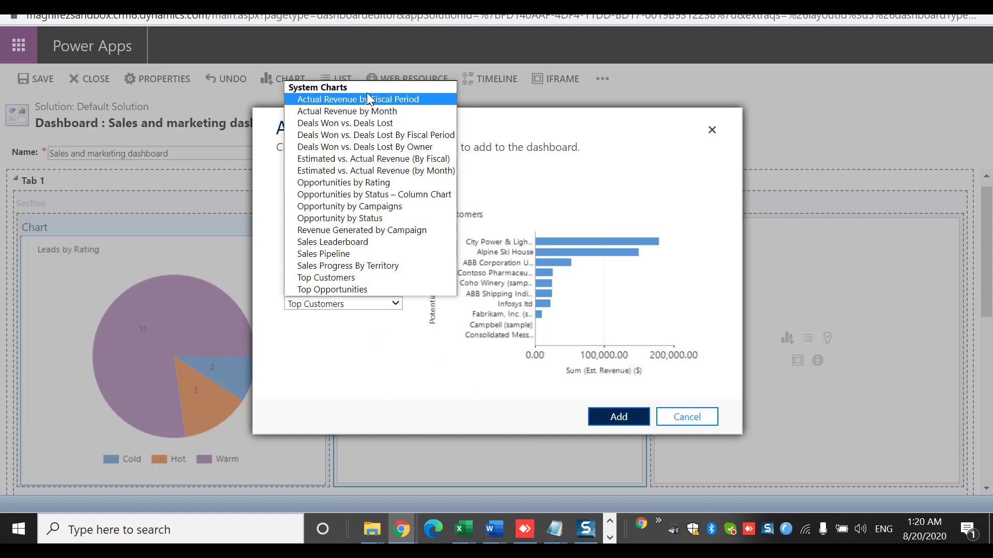
left_click(407, 120)
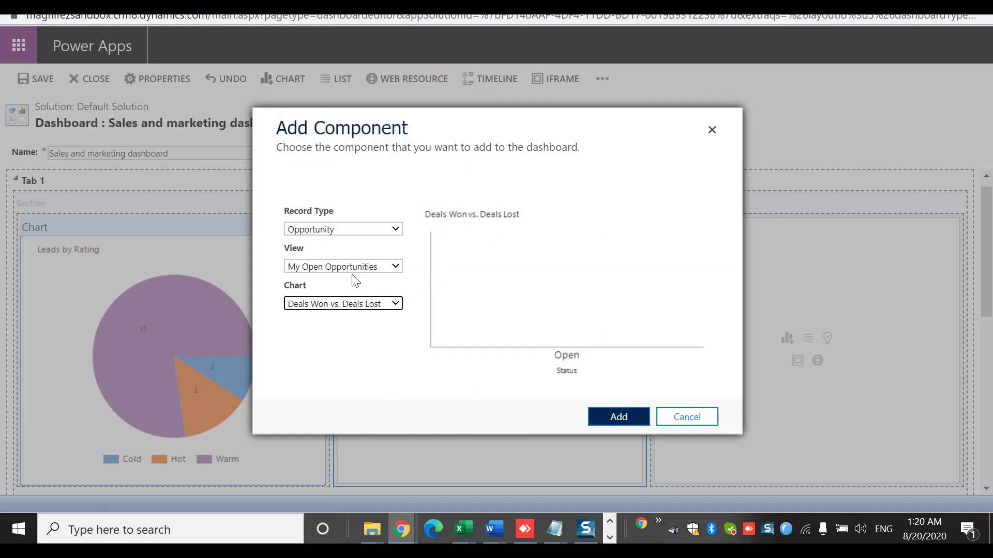
left_click(363, 307)
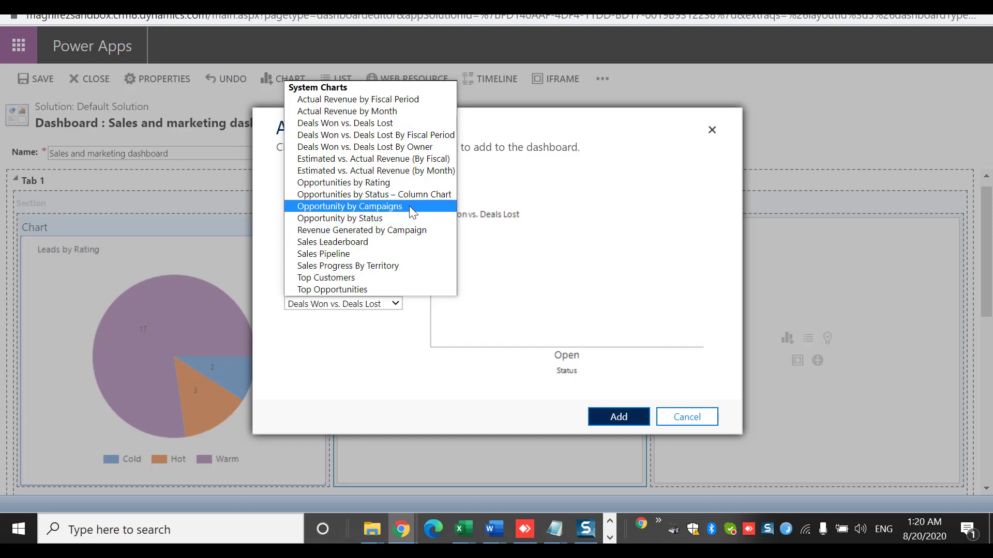
left_click(396, 277)
left_click(614, 417)
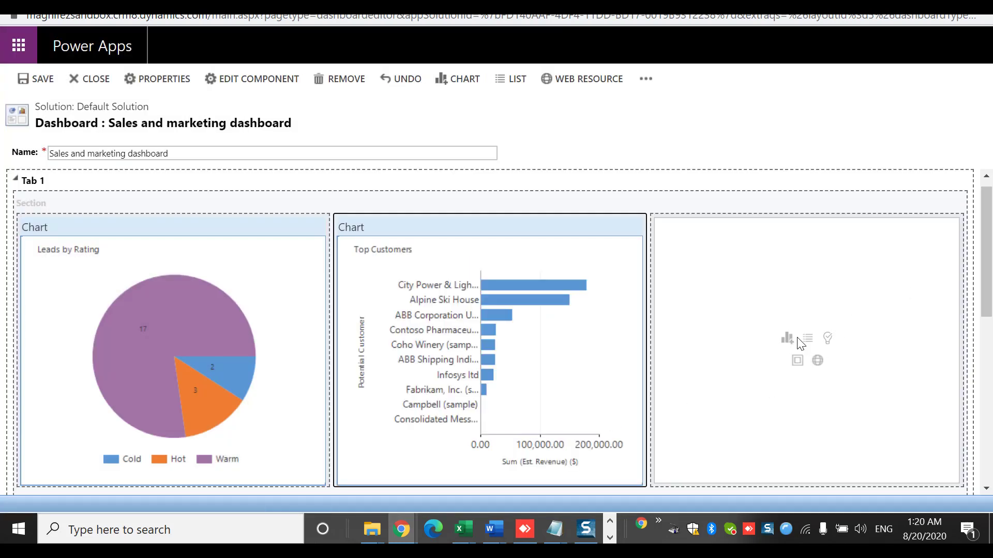
Step: Add a list for the Accounts record type with the All Accounts view to the third column of Tab 1
left_click(807, 340)
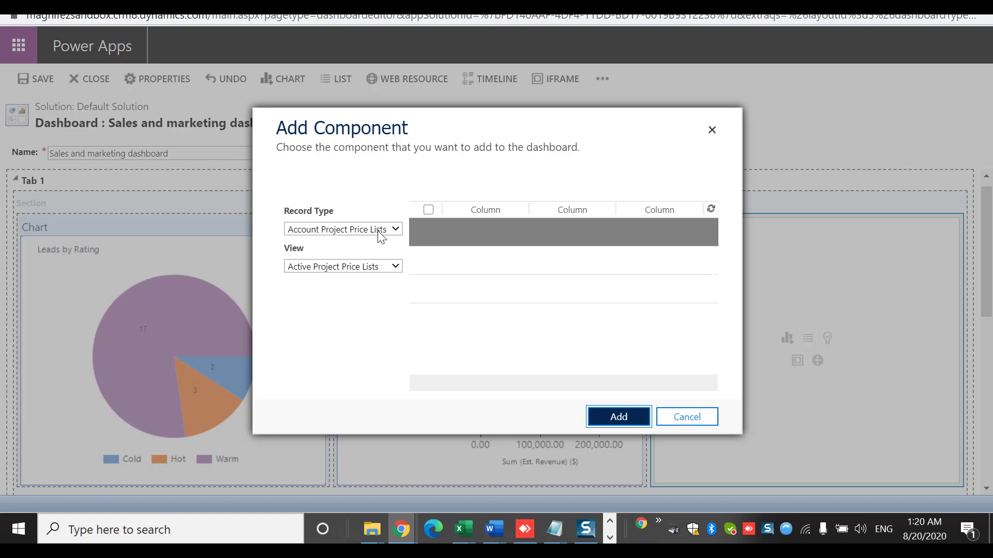
left_click(380, 233)
left_click(351, 266)
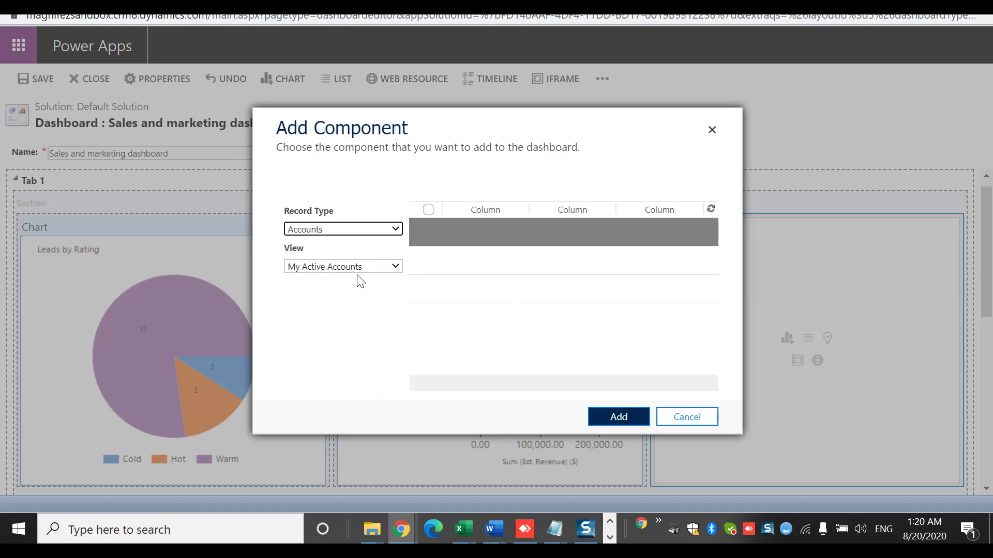
left_click(382, 269)
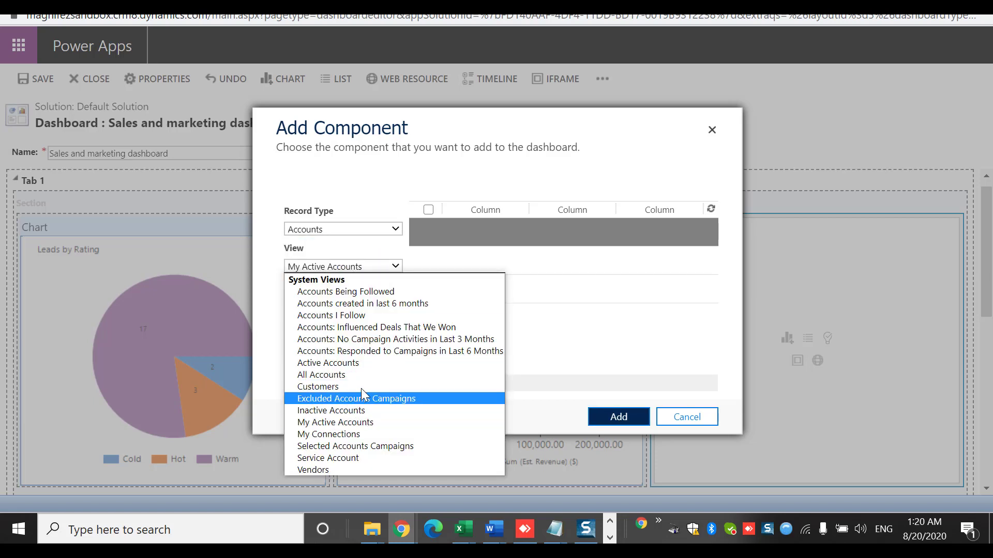
left_click(581, 300)
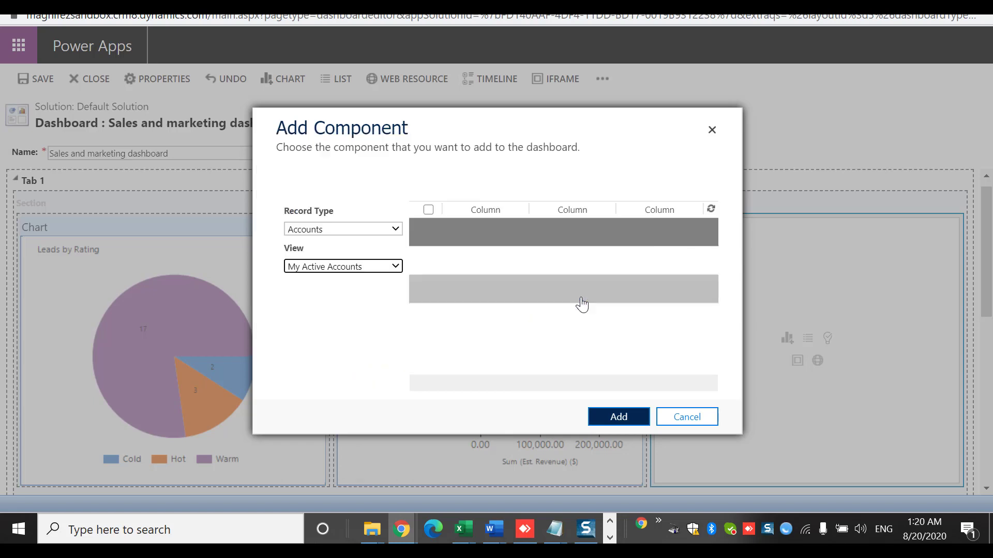
left_click(381, 266)
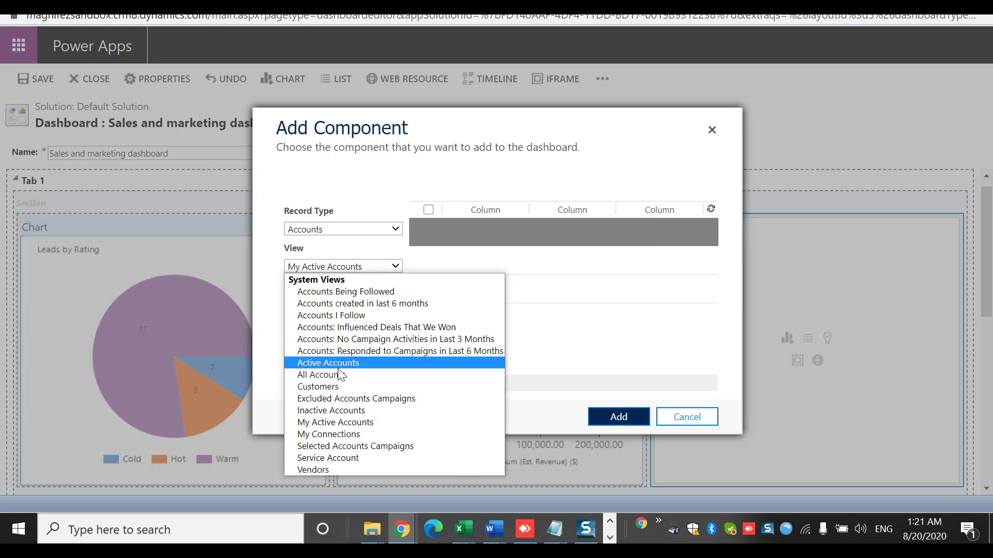
left_click(343, 376)
left_click(620, 415)
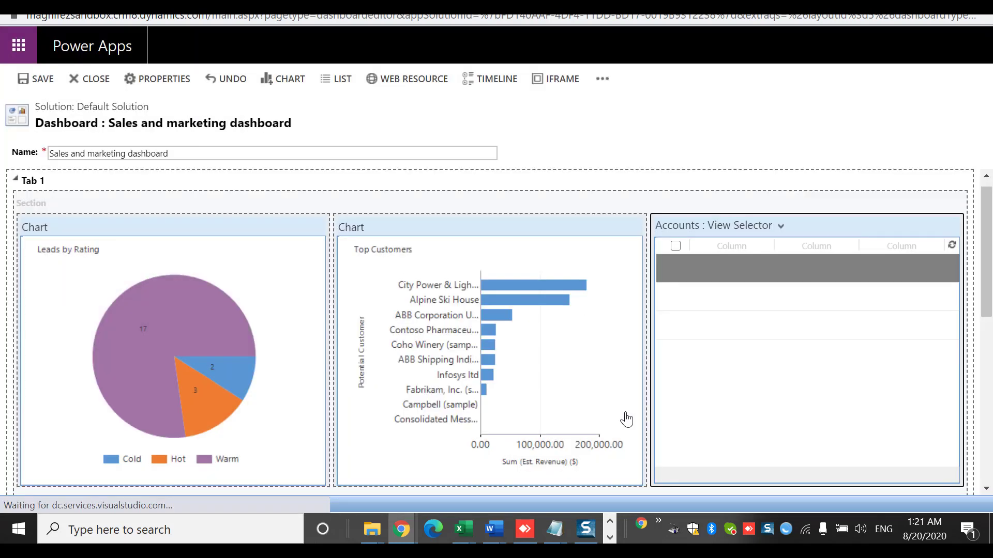
scroll(990, 366, "down", 5)
scroll(991, 365, "down", 2)
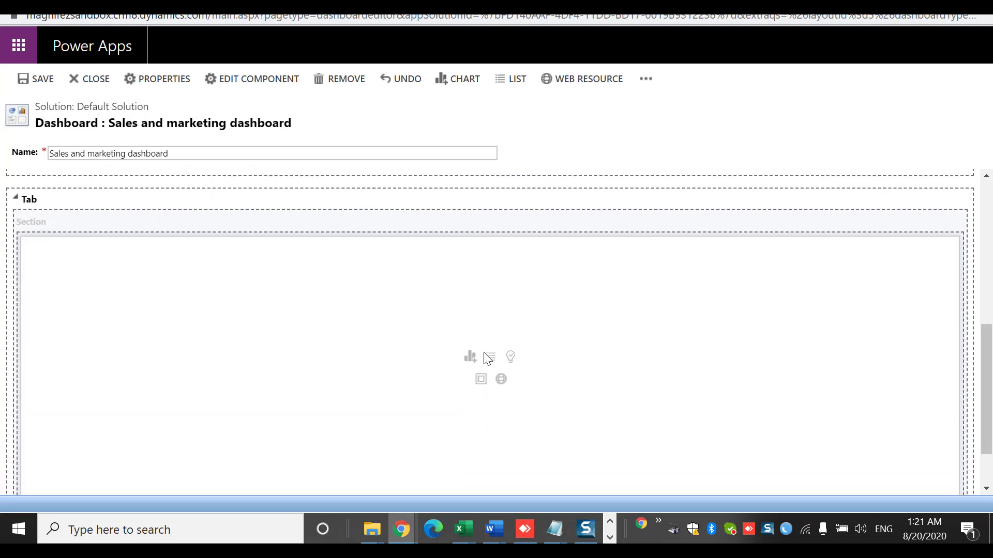
left_click(501, 379)
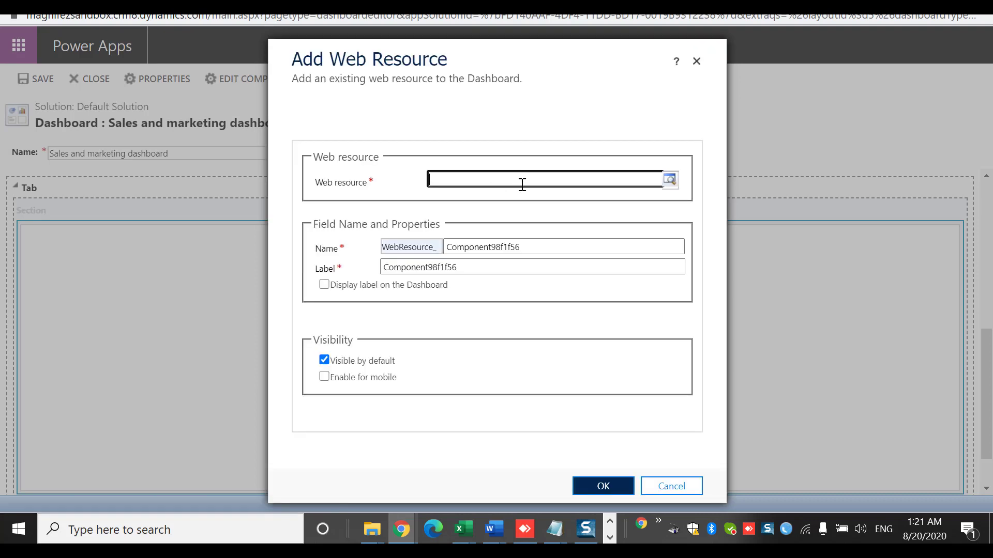
left_click(522, 185)
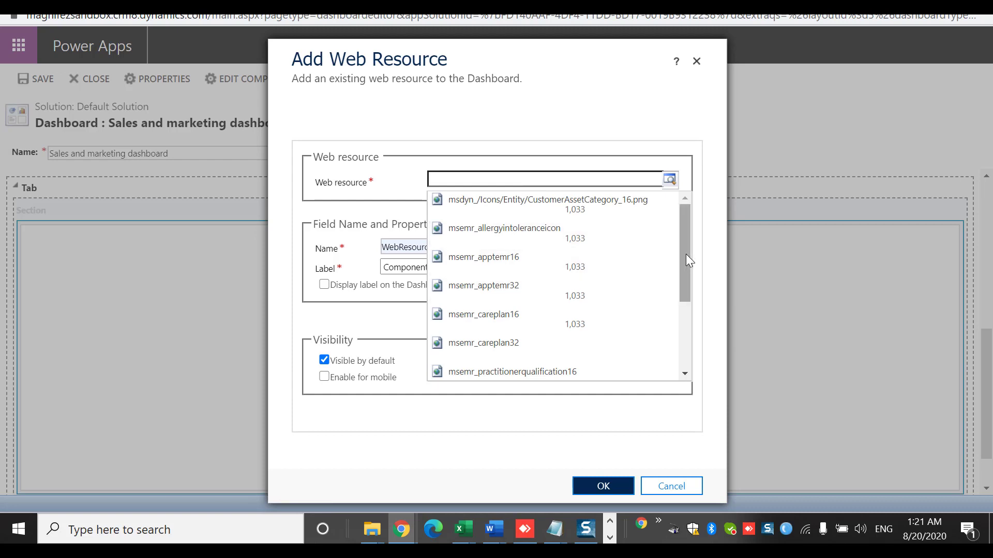
left_click_drag(685, 254, 681, 376)
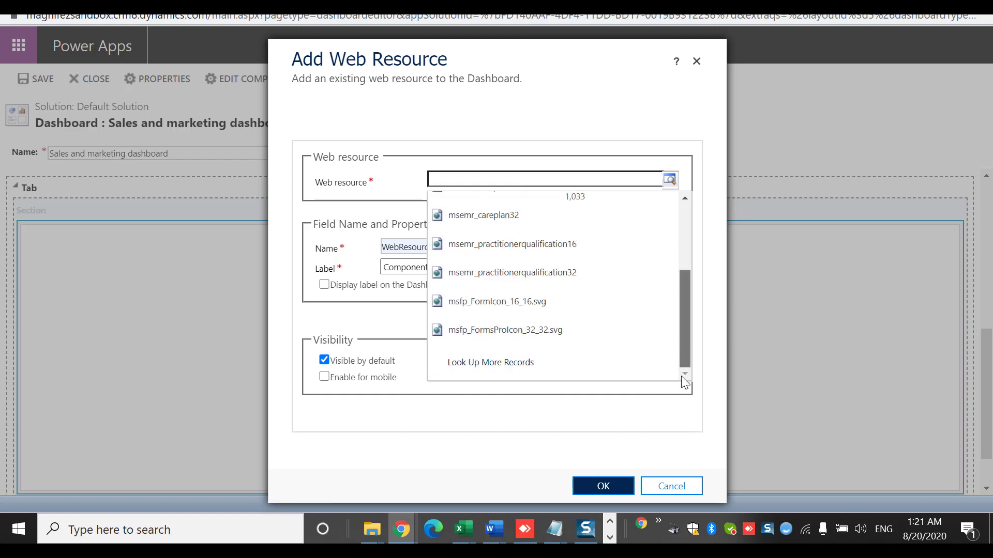
left_click(669, 180)
left_click(669, 181)
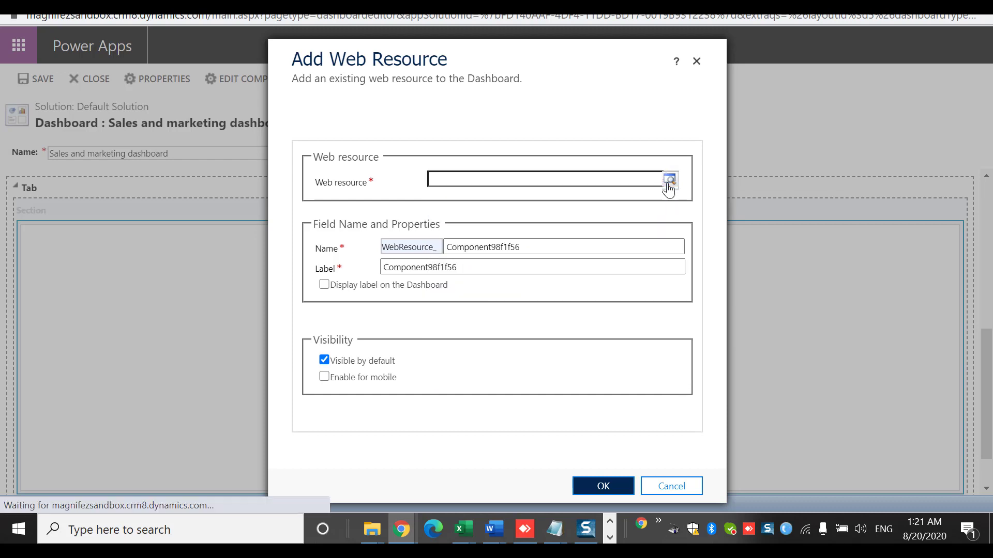
scroll(672, 354, "down", 5)
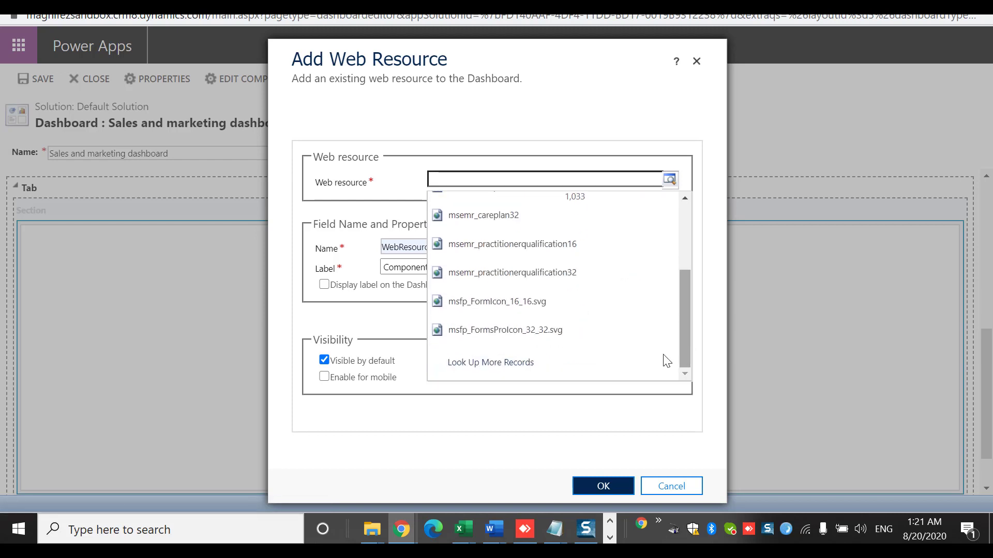
left_click(536, 373)
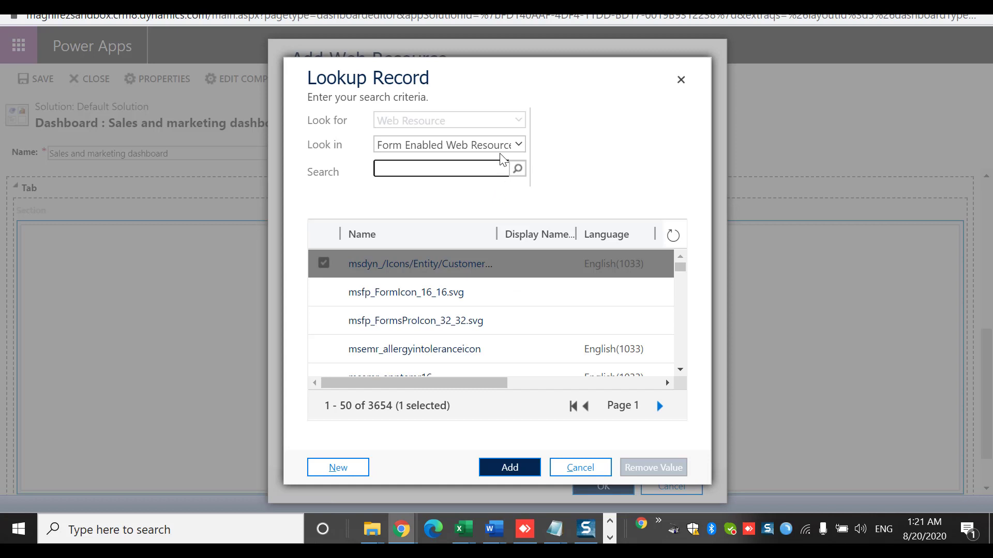
left_click(485, 147)
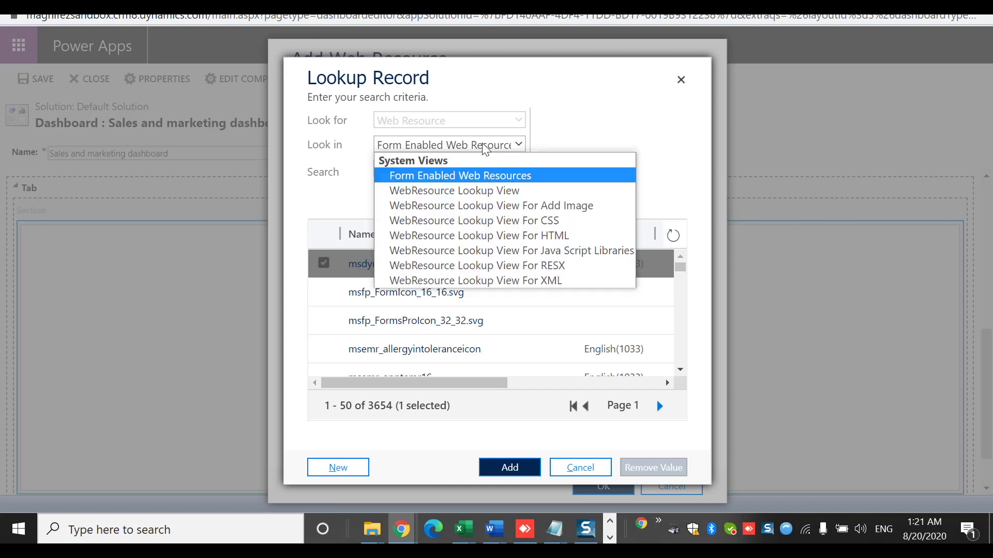
left_click(549, 239)
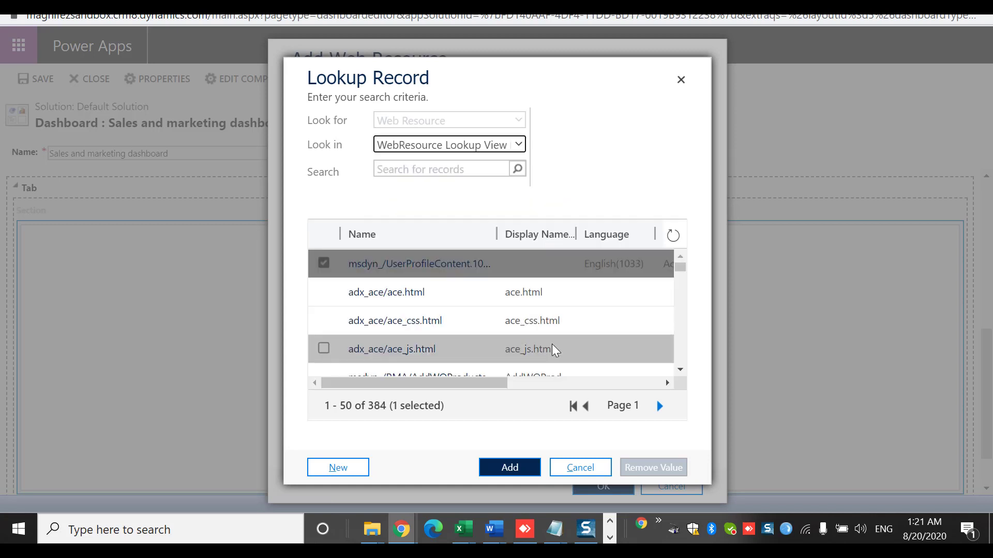
left_click(475, 298)
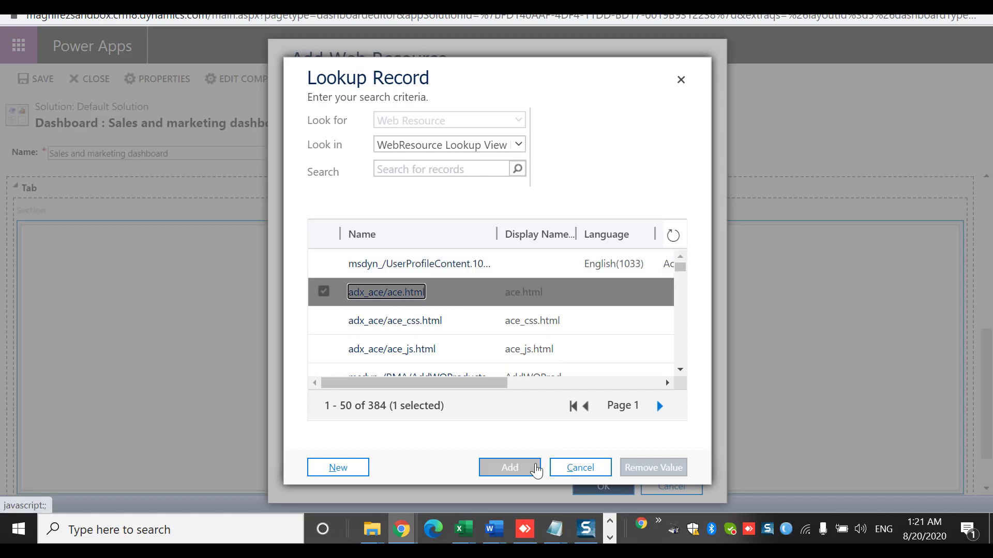
left_click(528, 468)
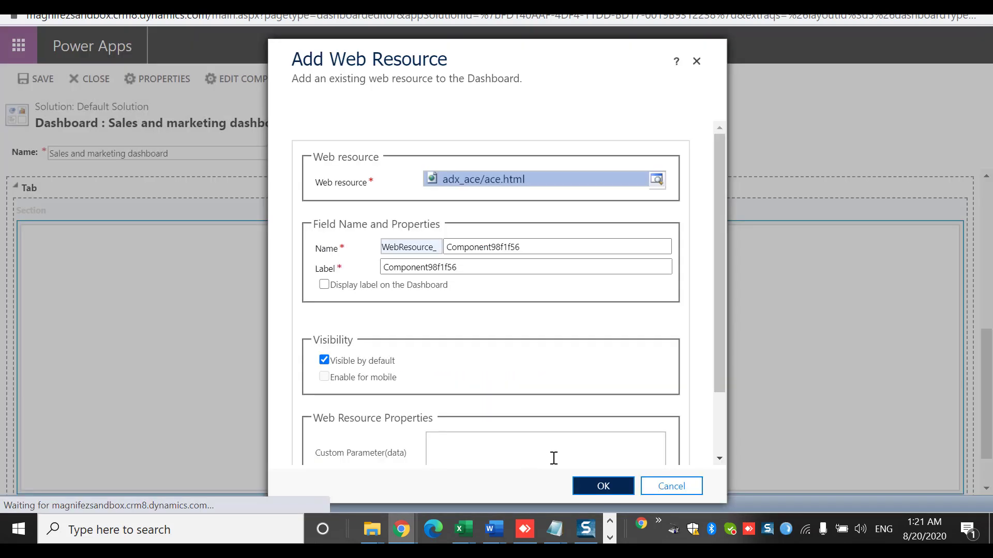
left_click(669, 486)
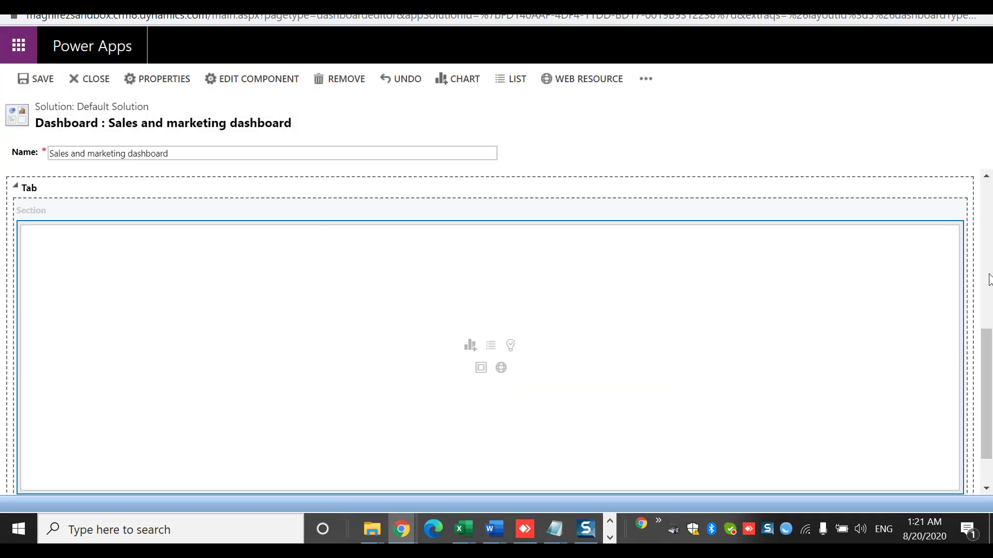
Step: Review the display properties of the Accounts list and remove the list from the third column
scroll(988, 279, "up", 7)
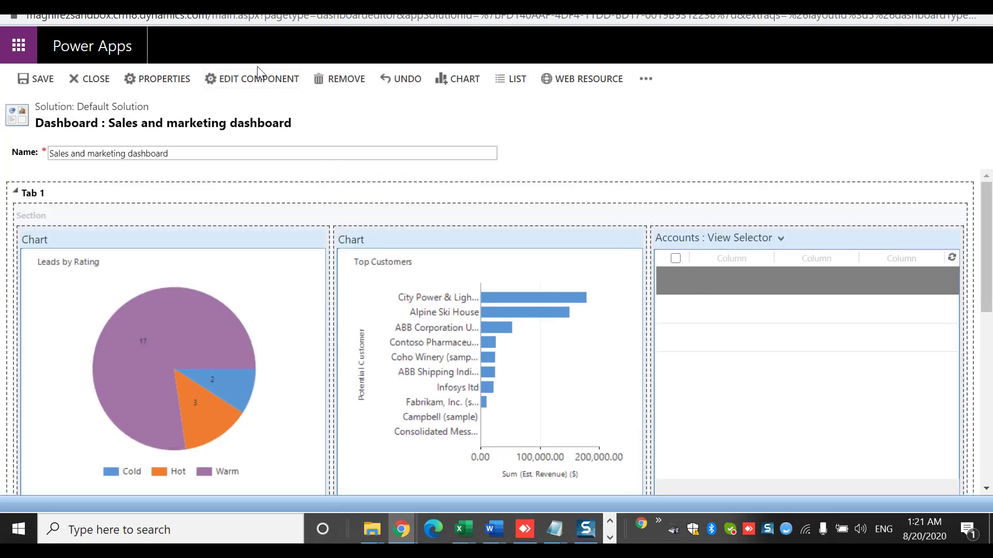
left_click(718, 230)
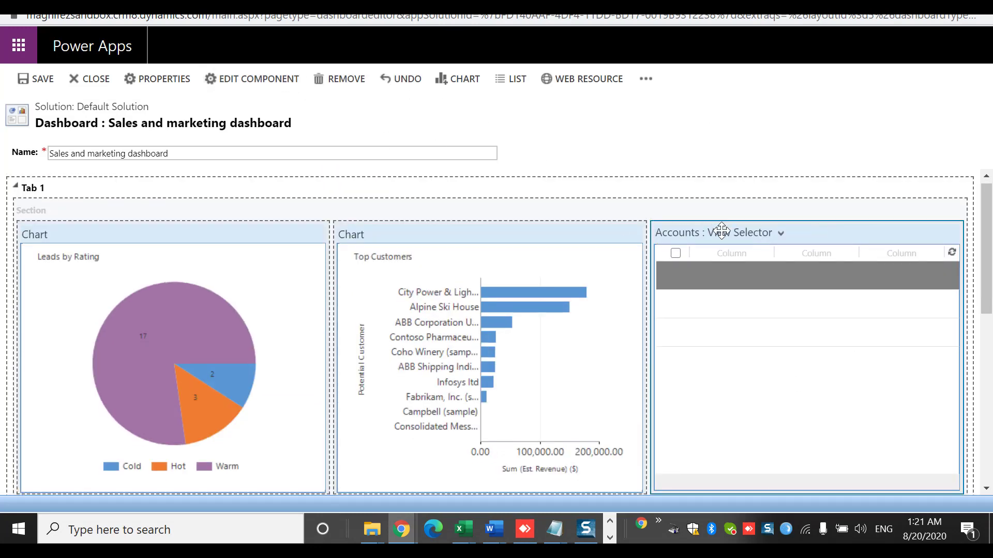
left_click(250, 79)
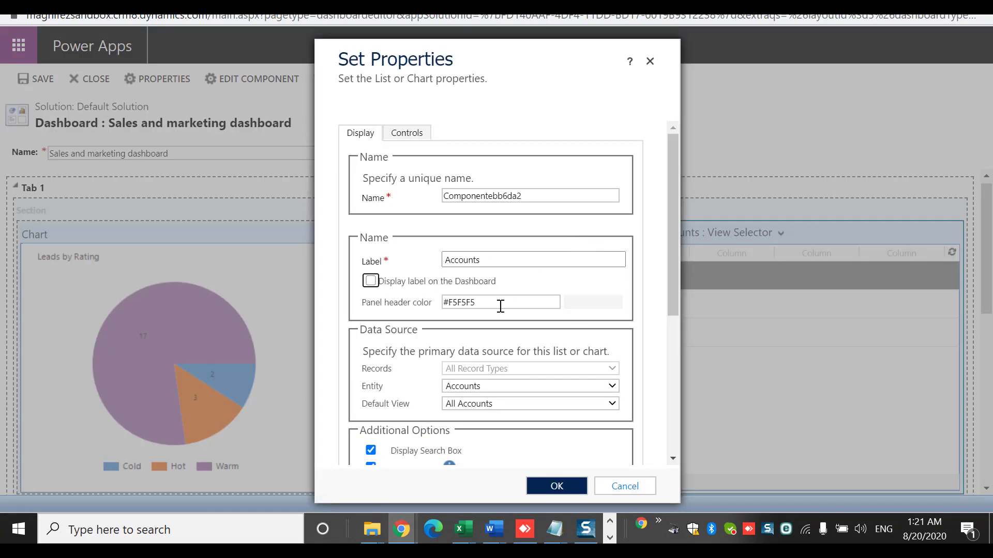
key("Escape")
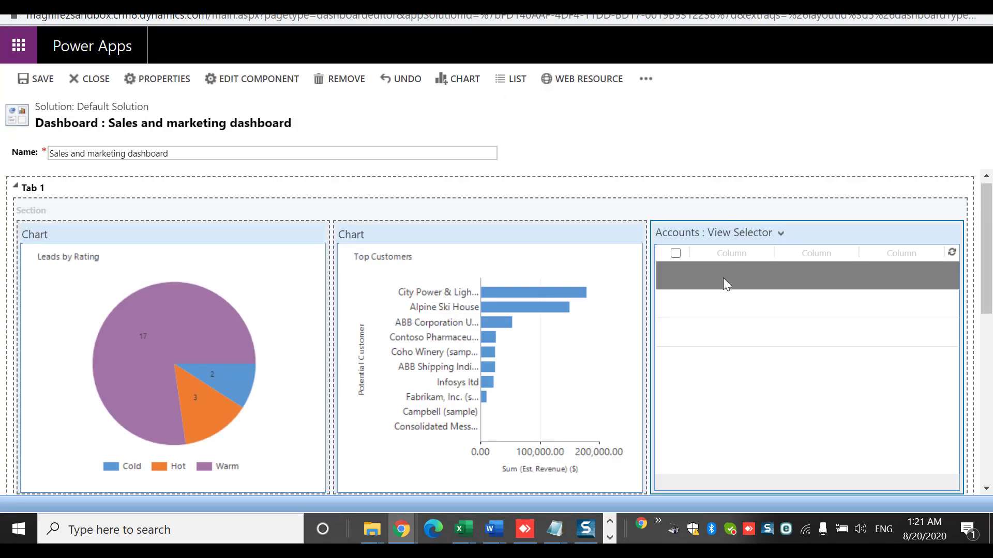
left_click(342, 79)
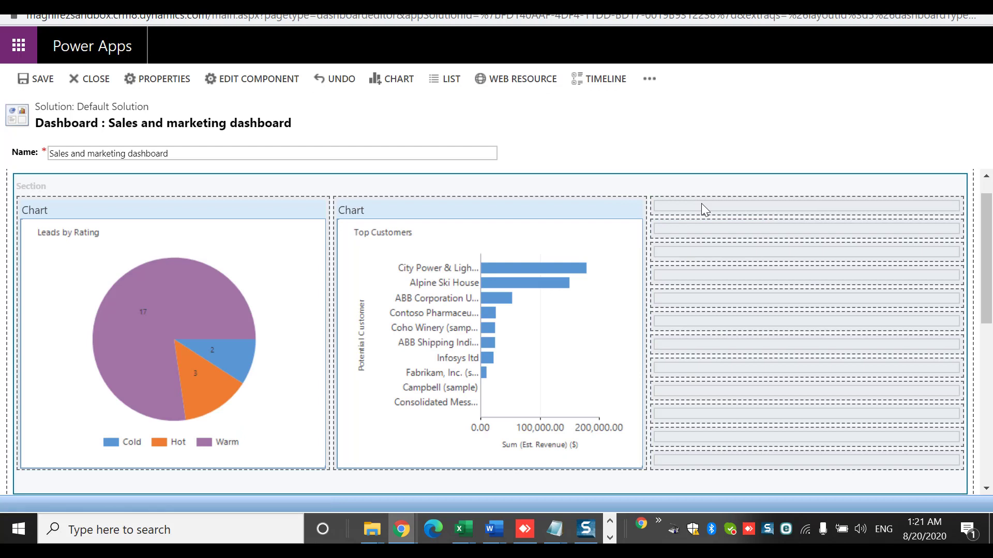
Step: Add the web resource adx_ace/ace.html to the dashboard, using htmlfiled as both its name and its label
left_click(525, 83)
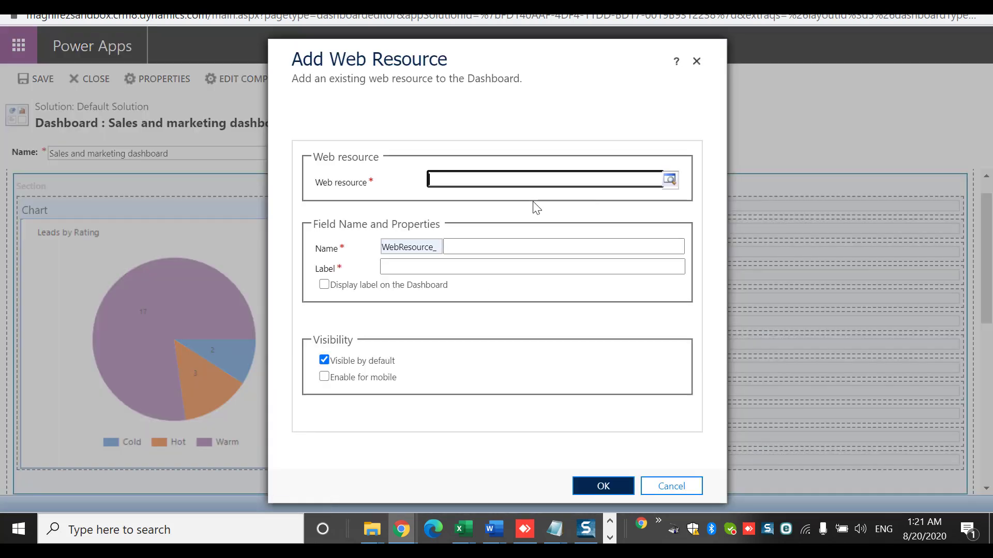
left_click(669, 185)
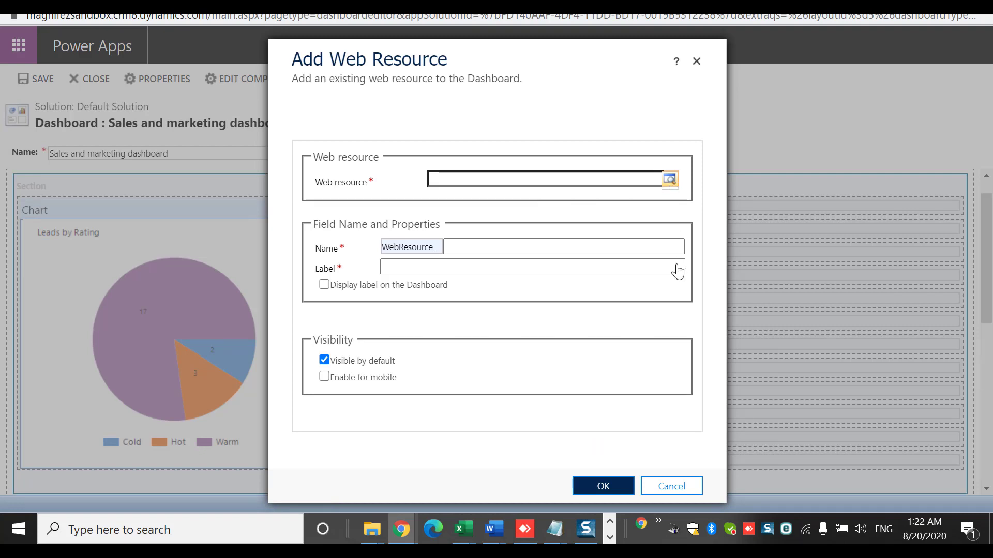
left_click(468, 380)
left_click(457, 294)
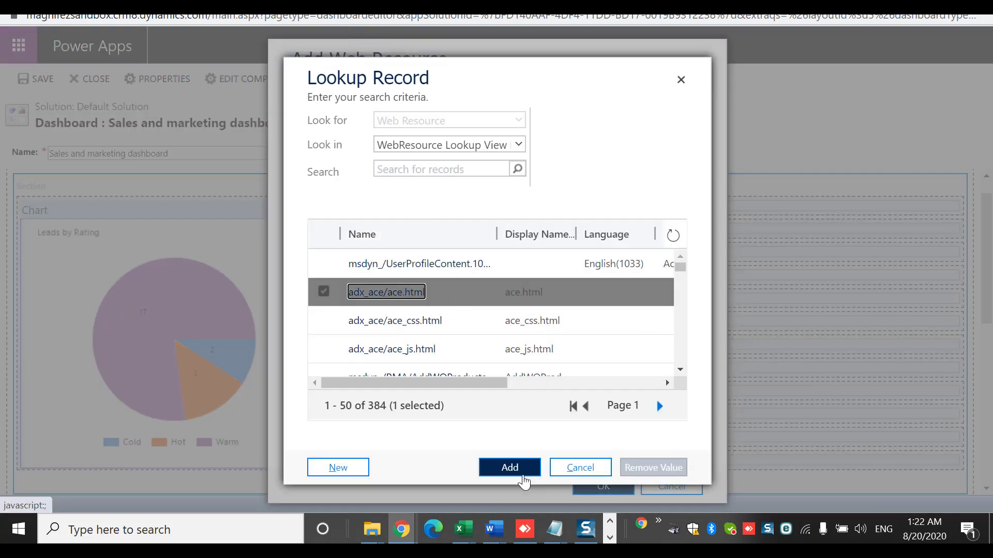
left_click(521, 469)
left_click(593, 486)
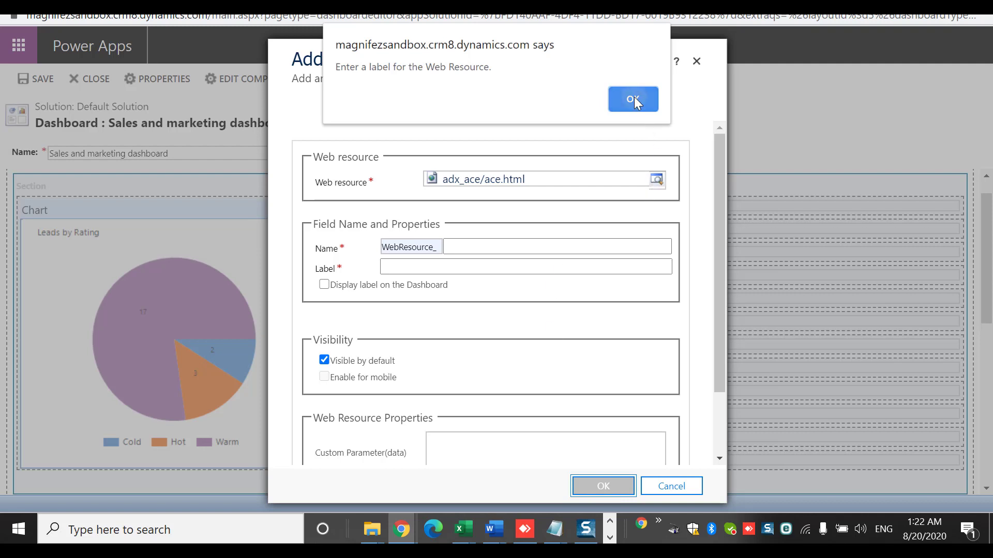
left_click(633, 100)
left_click(510, 247)
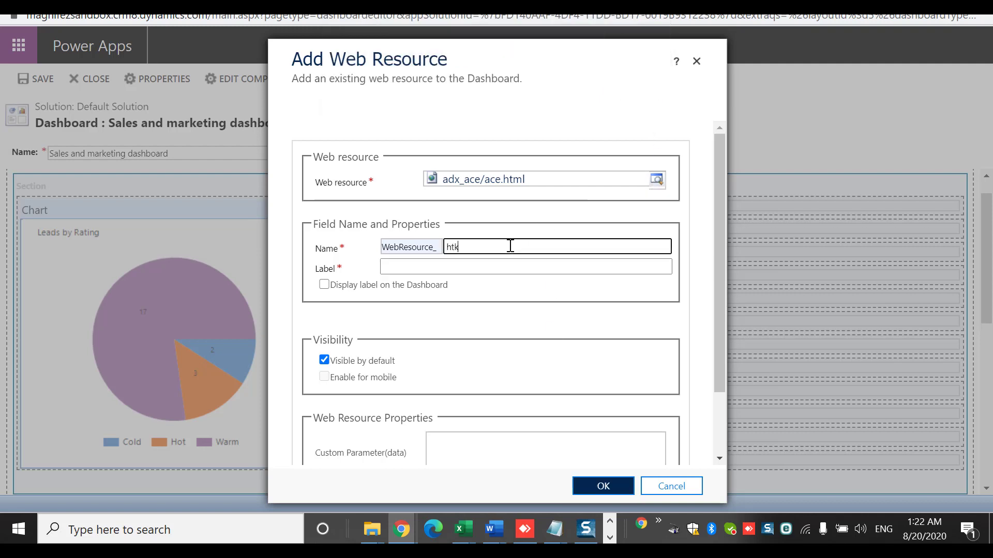
key("Tab")
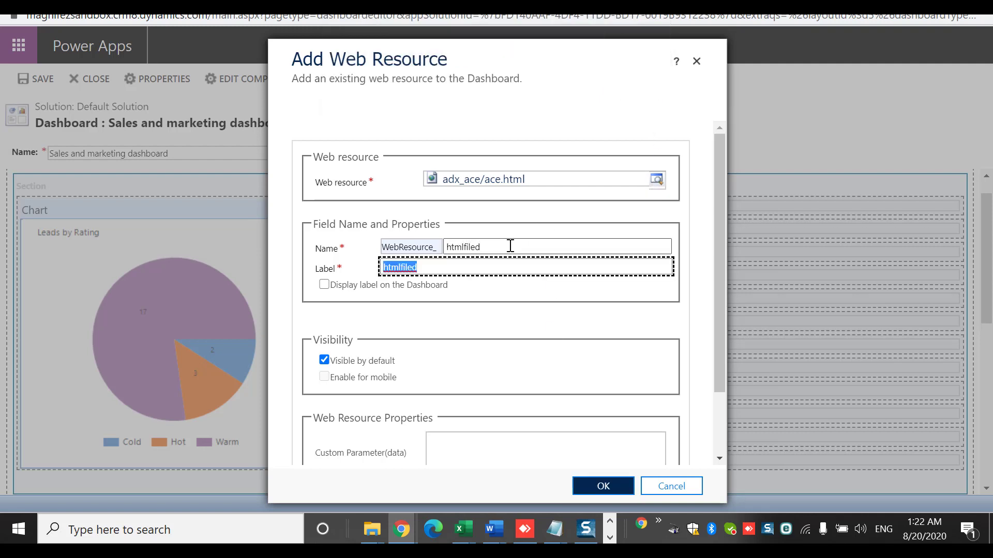
left_click(600, 488)
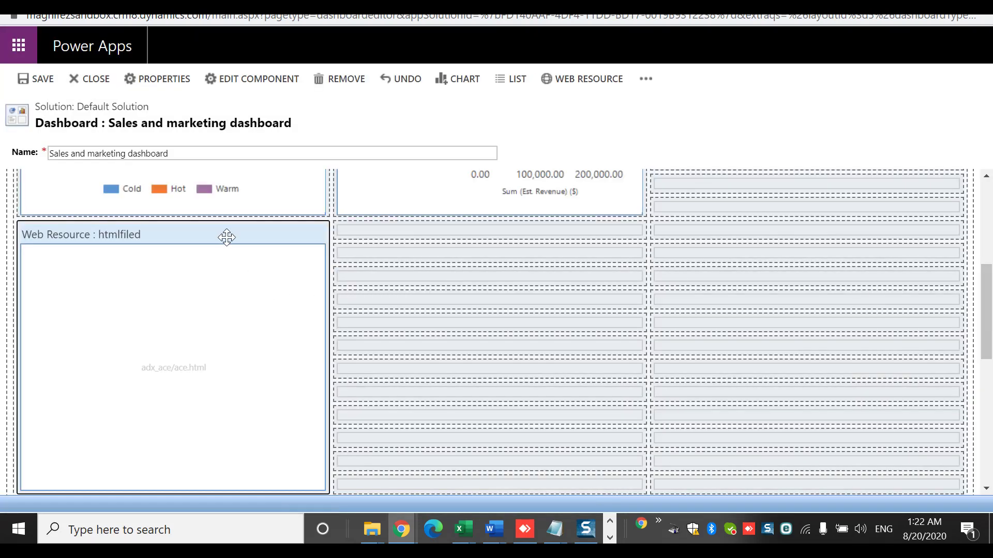
Step: Undo the web resource addition and the removal of the Accounts list from the third column
left_click(705, 182)
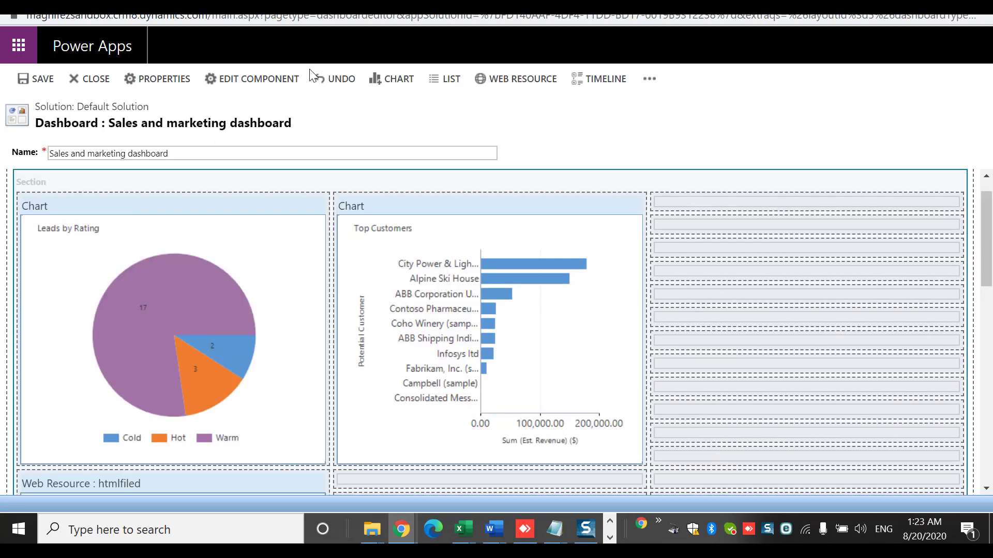
left_click(336, 79)
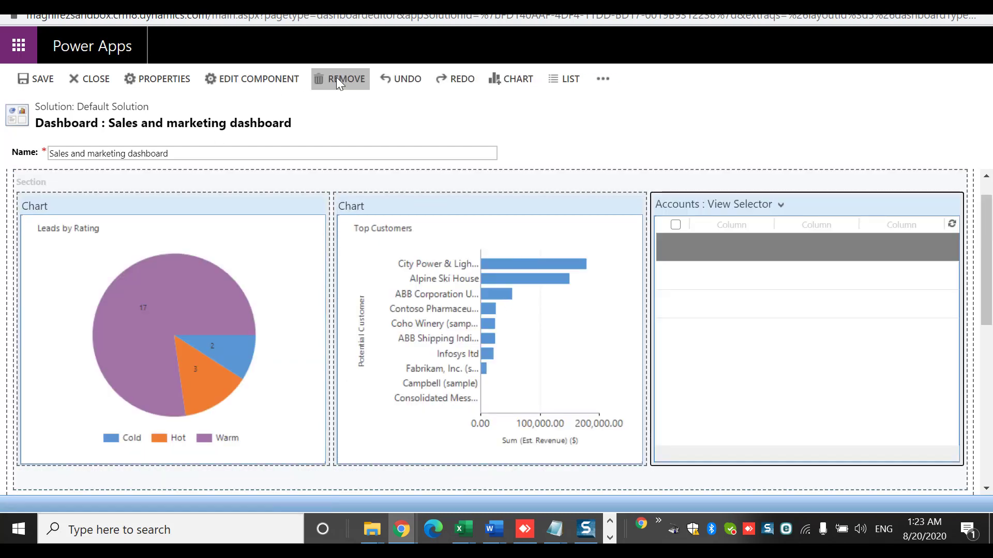
left_click(336, 79)
Step: Add an Opportunities list with the My Open Opportunities view to the full-width section below Tab 1, then close the dashboard editor
left_click_drag(988, 267, 986, 398)
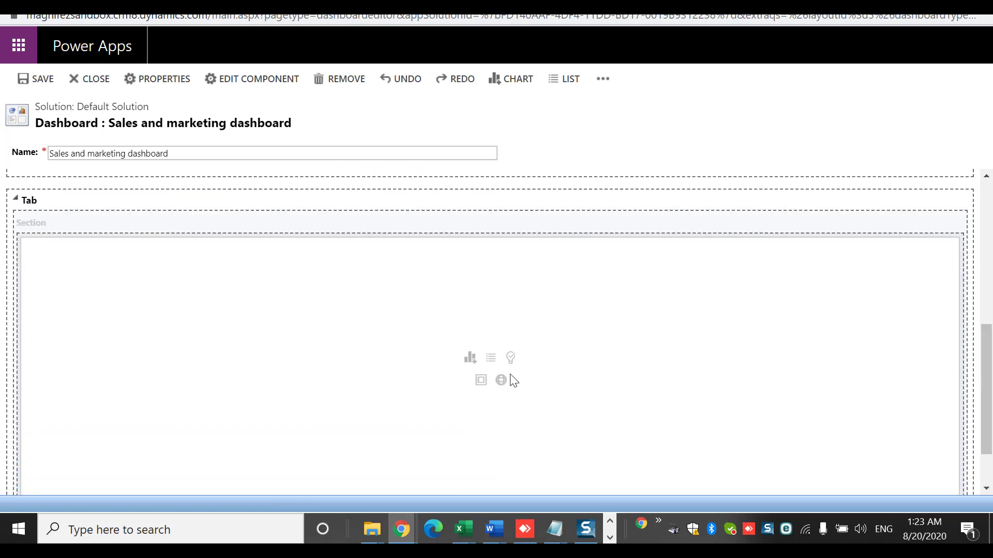
left_click(492, 360)
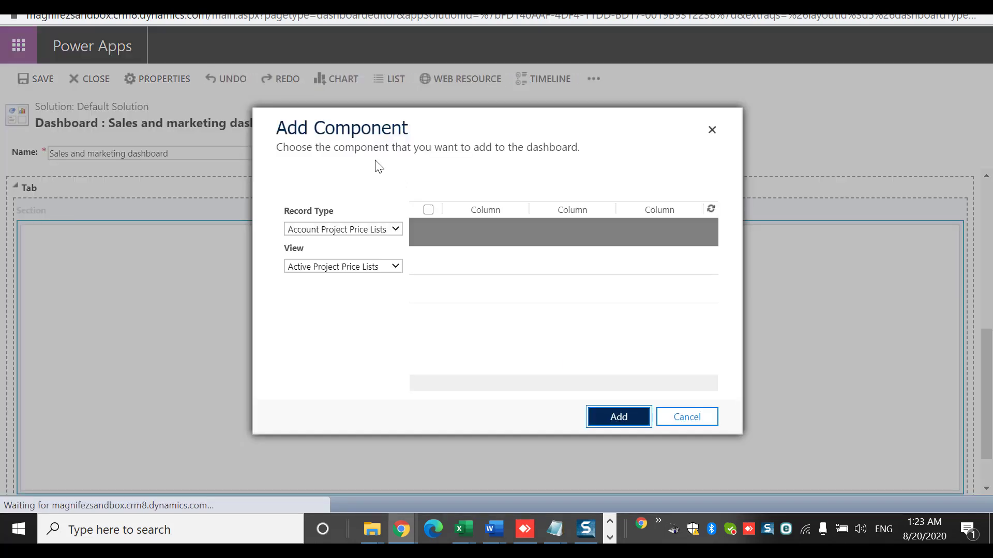
left_click(364, 230)
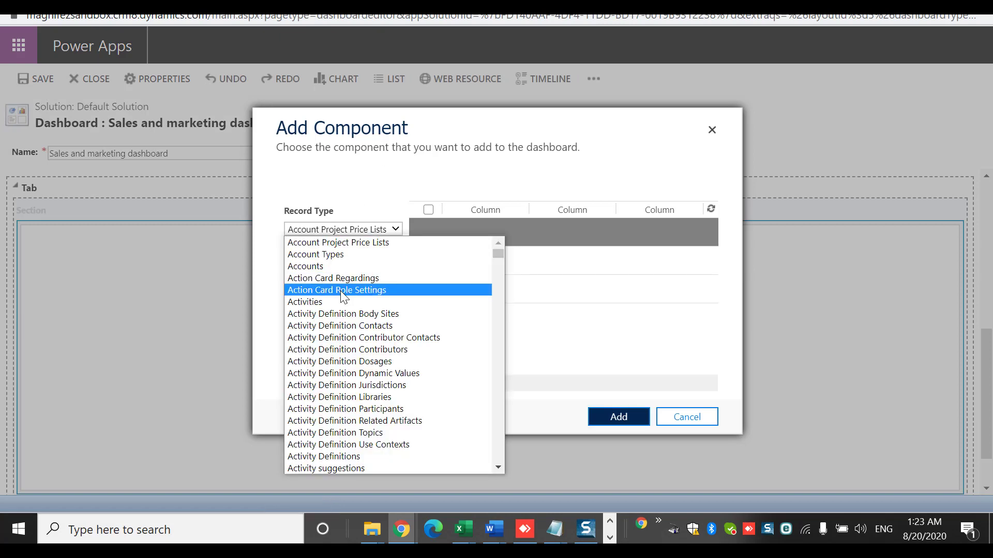
type("opp")
key("Return")
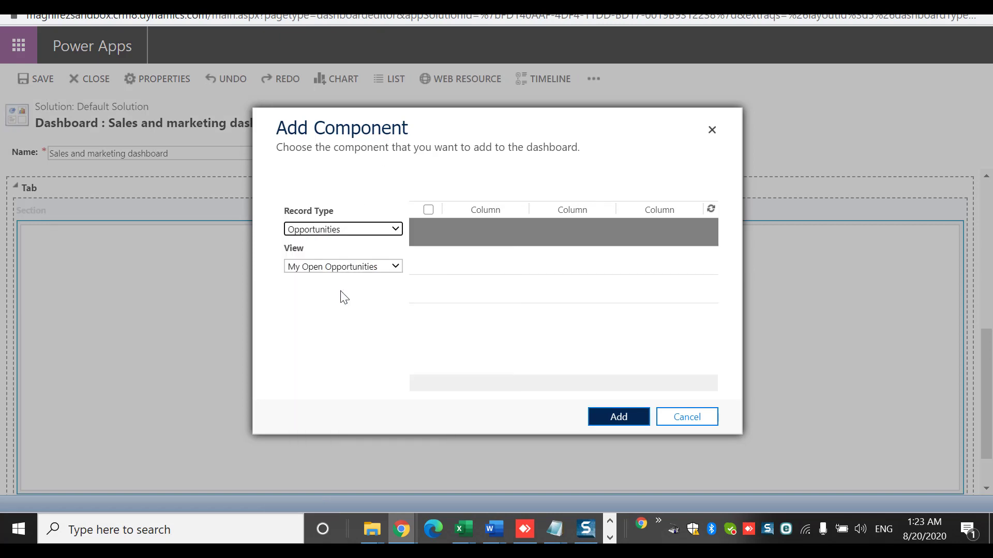
left_click(632, 416)
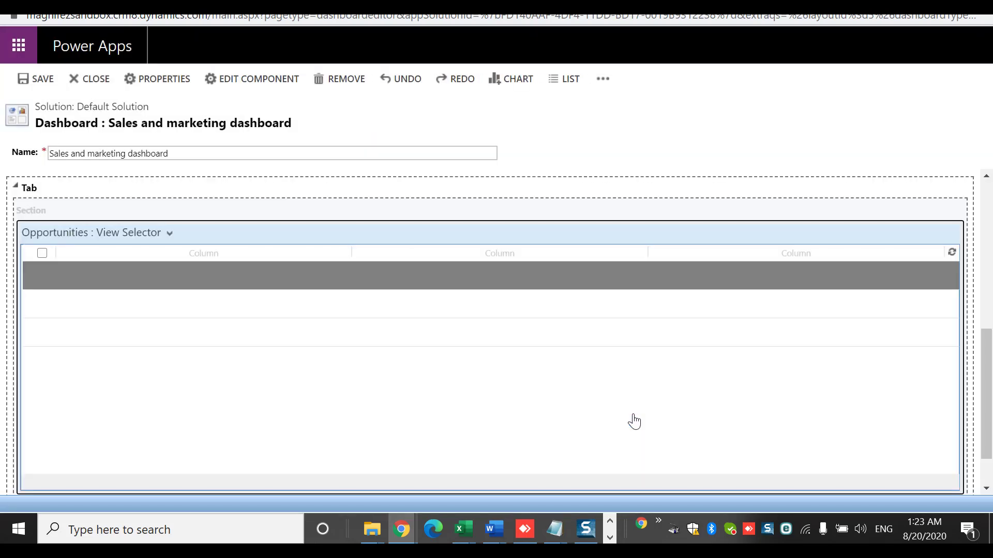
left_click_drag(987, 478, 990, 225)
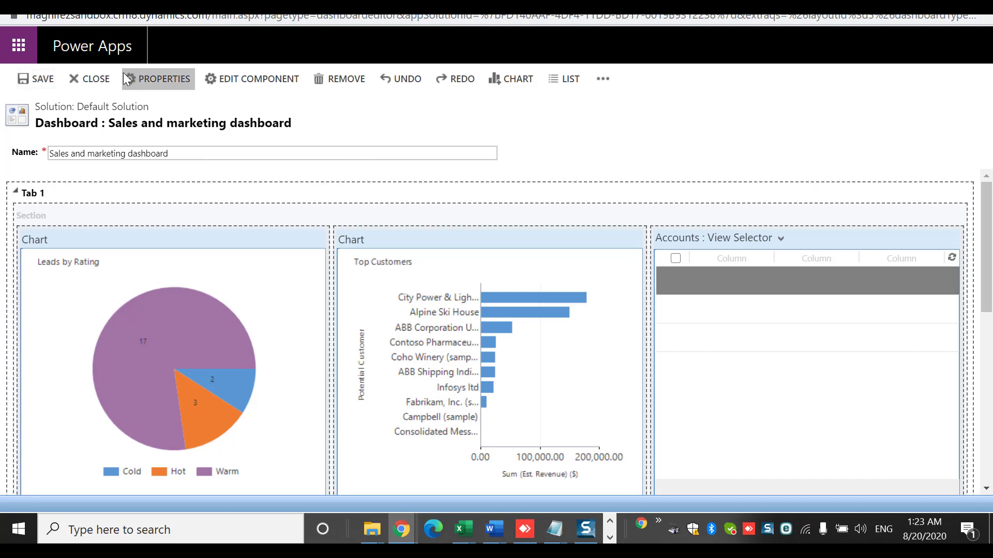
left_click(95, 80)
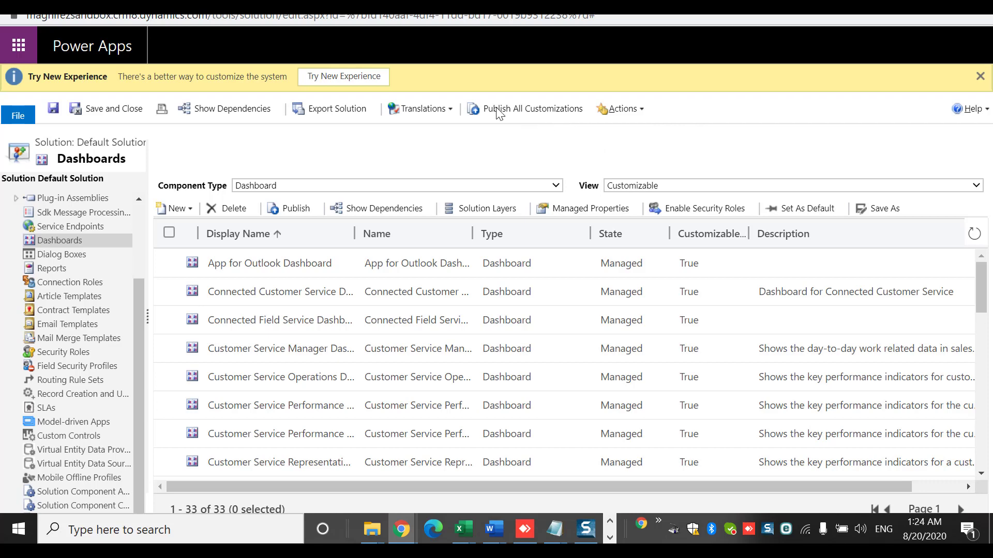
Step: Switch to the Dynamics 365 Sales app, reload its Dashboards page and keep waiting for the unresponsive pages
key("alt+Tab")
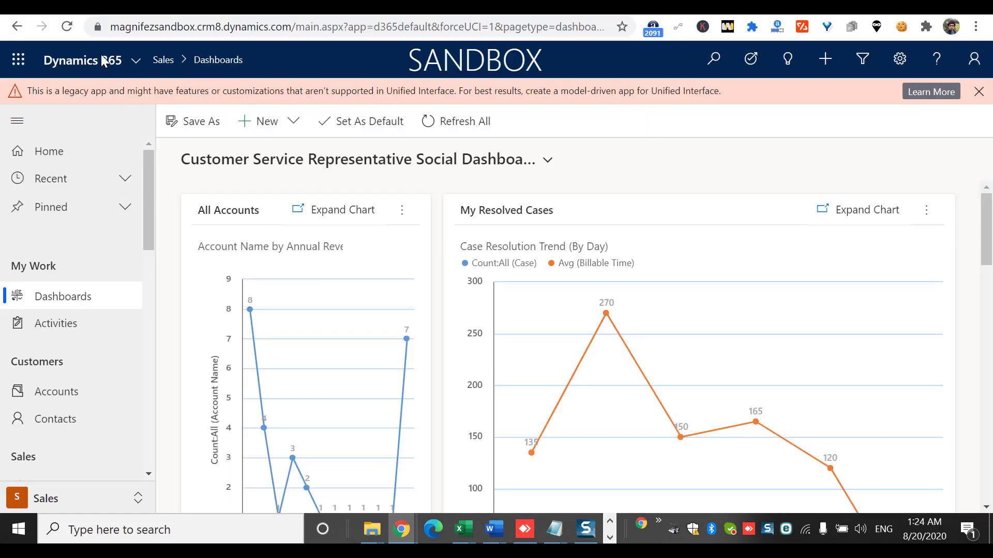
left_click(73, 31)
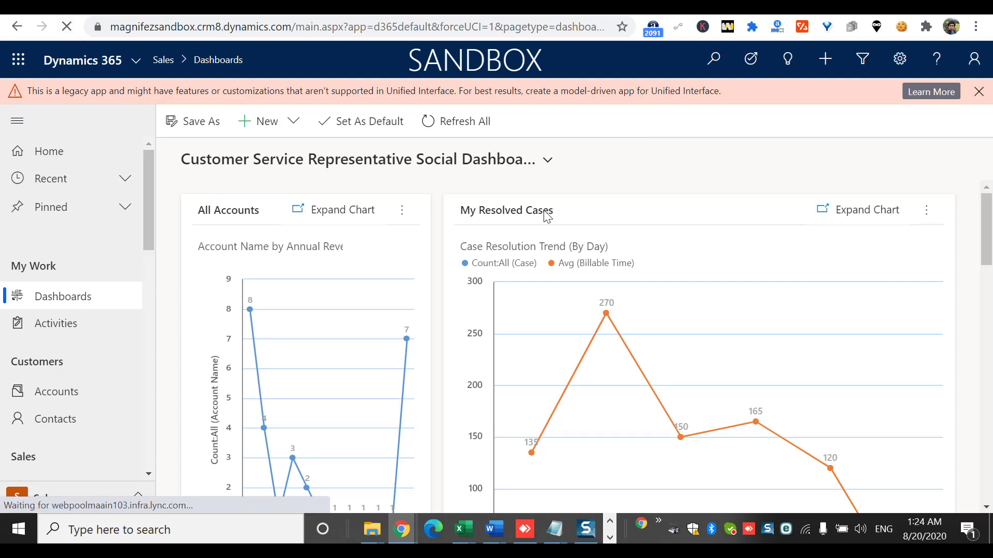
key("alt+Tab")
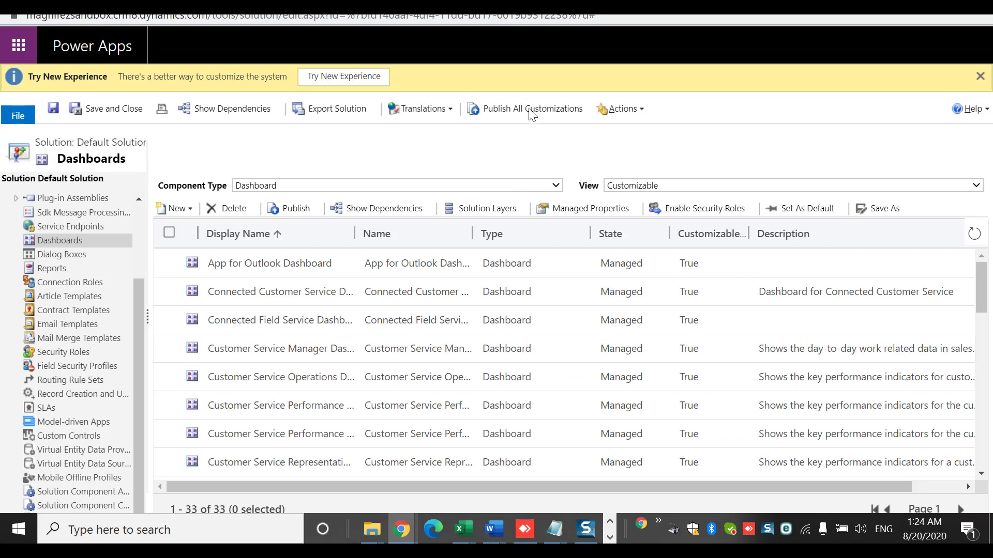
key("alt+Tab")
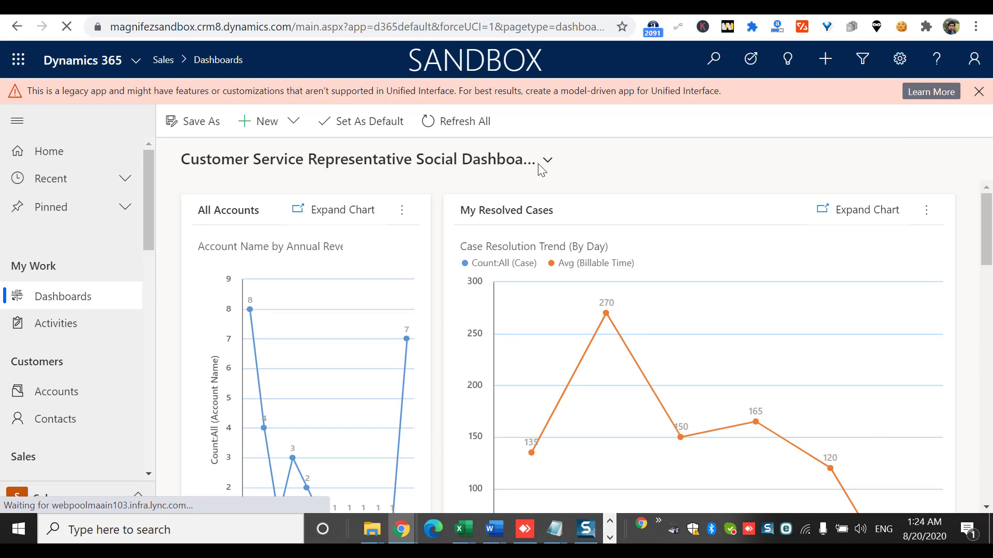
key("alt+Tab")
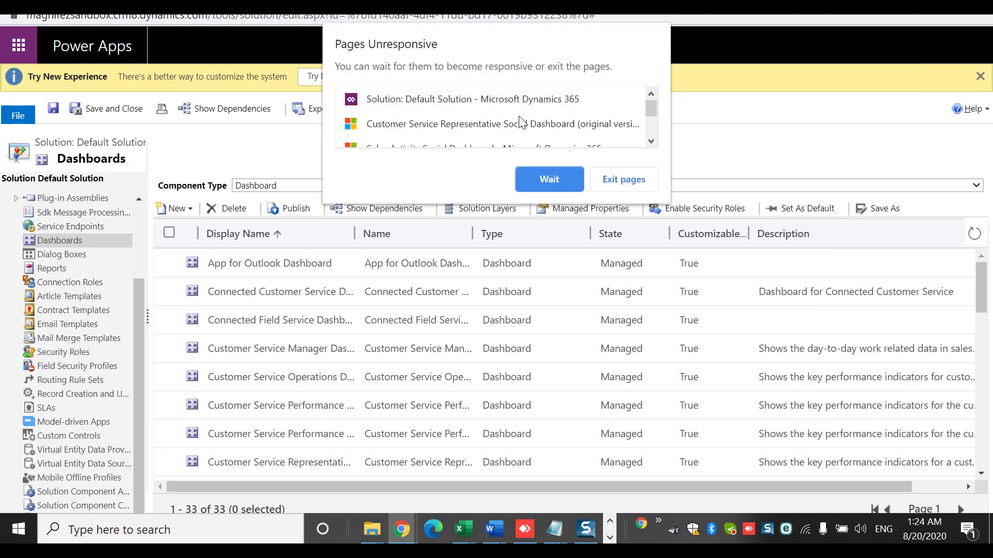
left_click(549, 179)
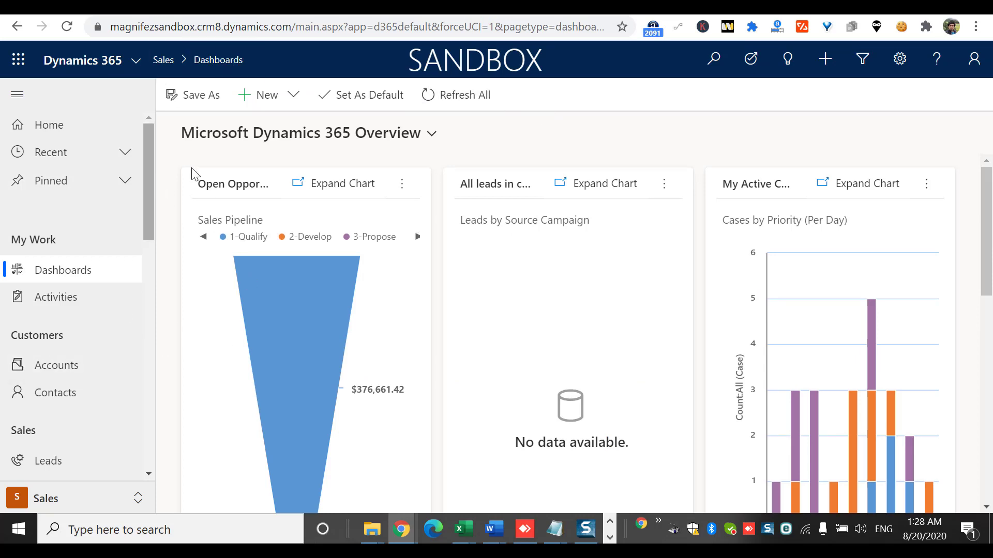
Step: Open the Sales and marketing dashboard in the Sales app and review its charts and lists
left_click(431, 137)
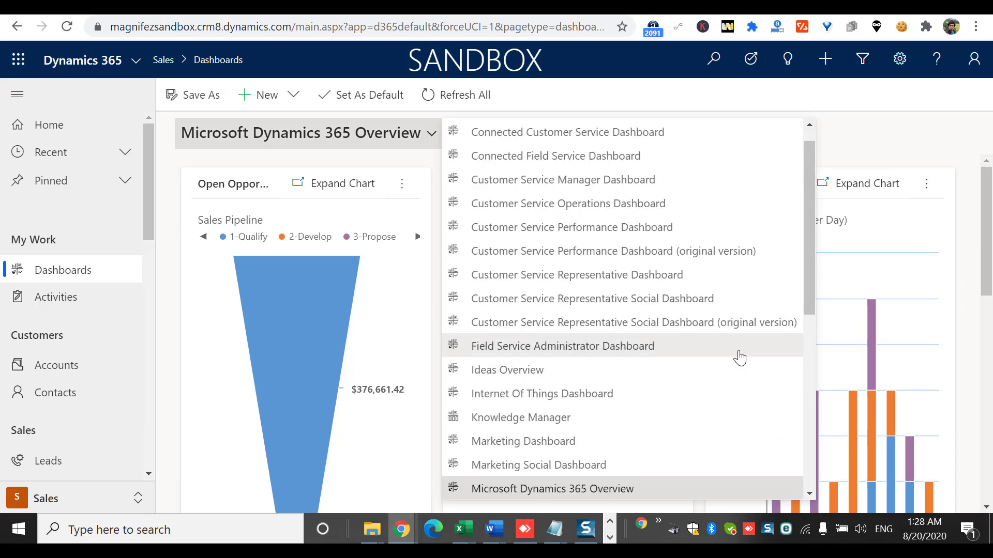
left_click_drag(808, 236, 802, 394)
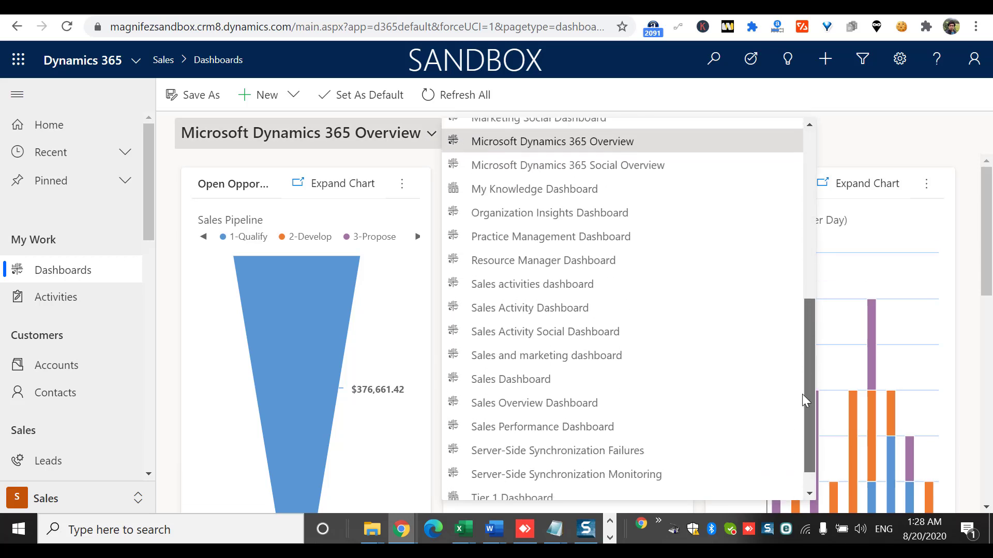
left_click(554, 363)
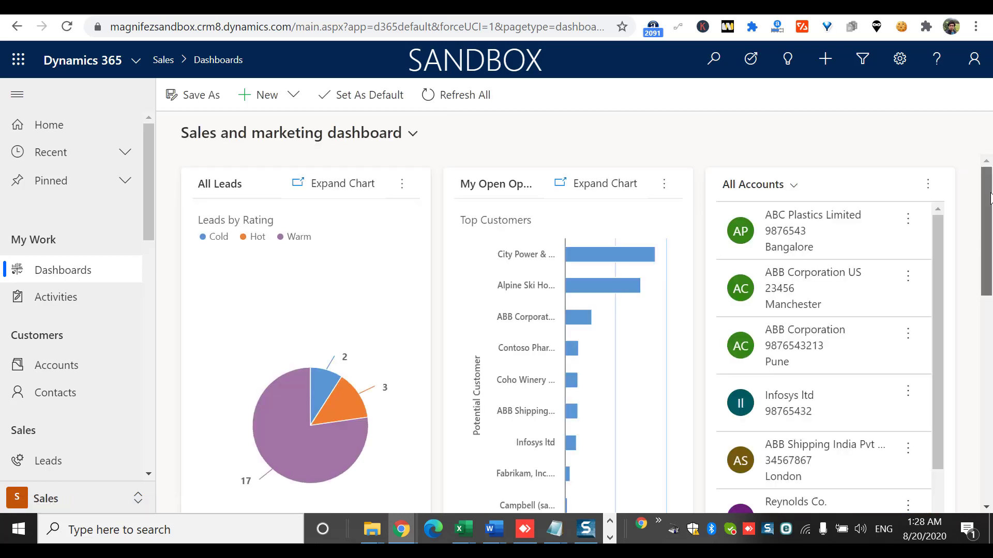
mouse_move(986, 197)
left_mouse_down()
mouse_move(989, 392)
mouse_move(990, 181)
left_mouse_up()
scroll(987, 202, "down", 1)
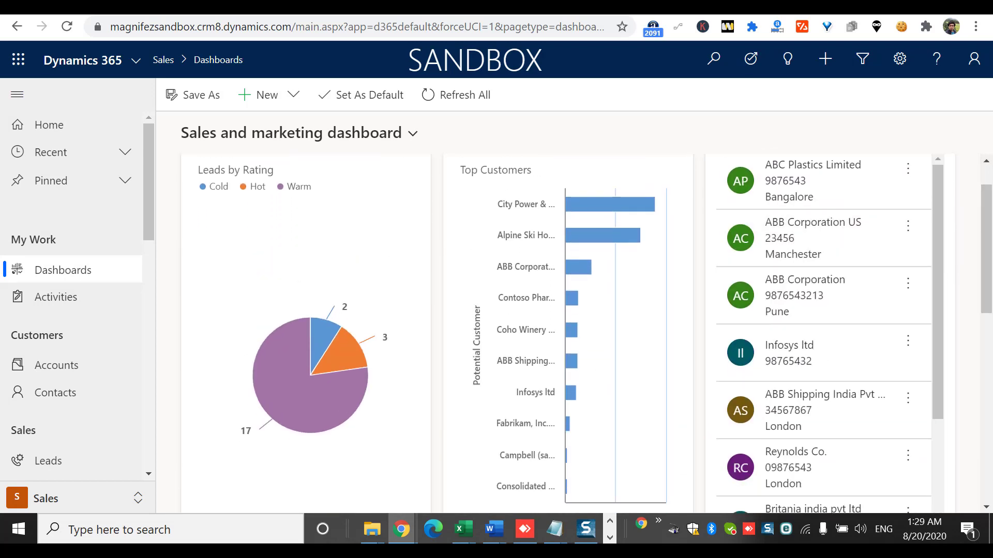
scroll(990, 248, "up", 1)
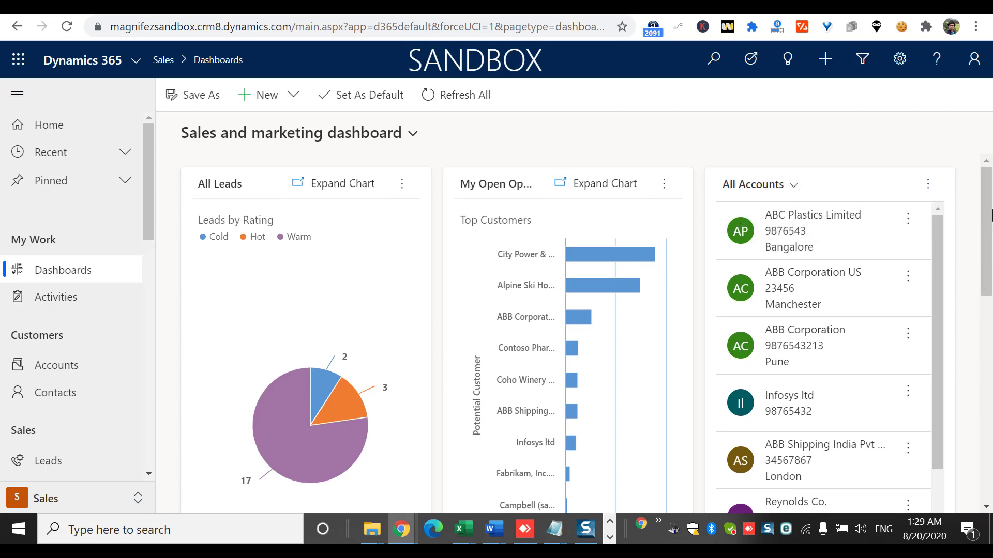
left_click_drag(990, 297, 990, 112)
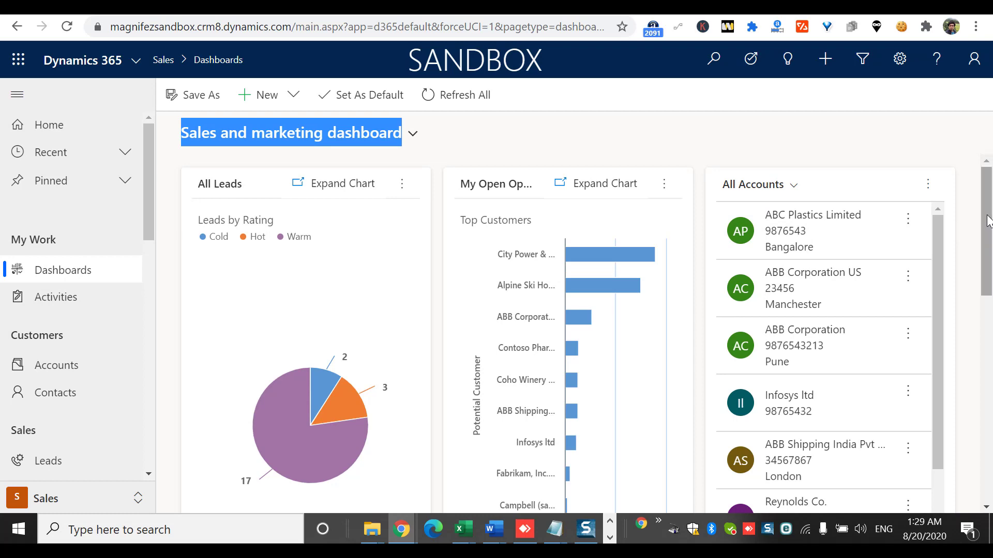
key("alt+Tab")
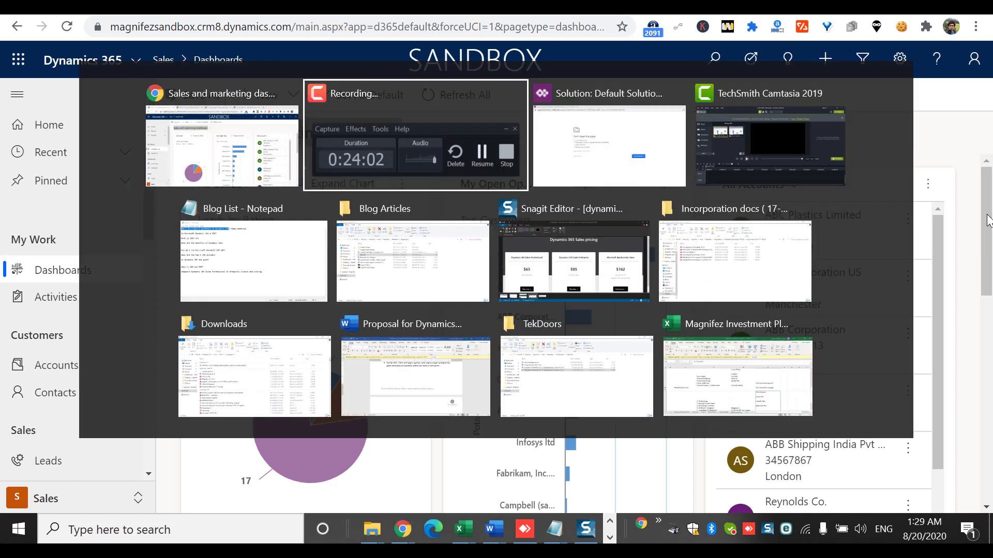
key("alt+Tab")
key("alt+Tab")
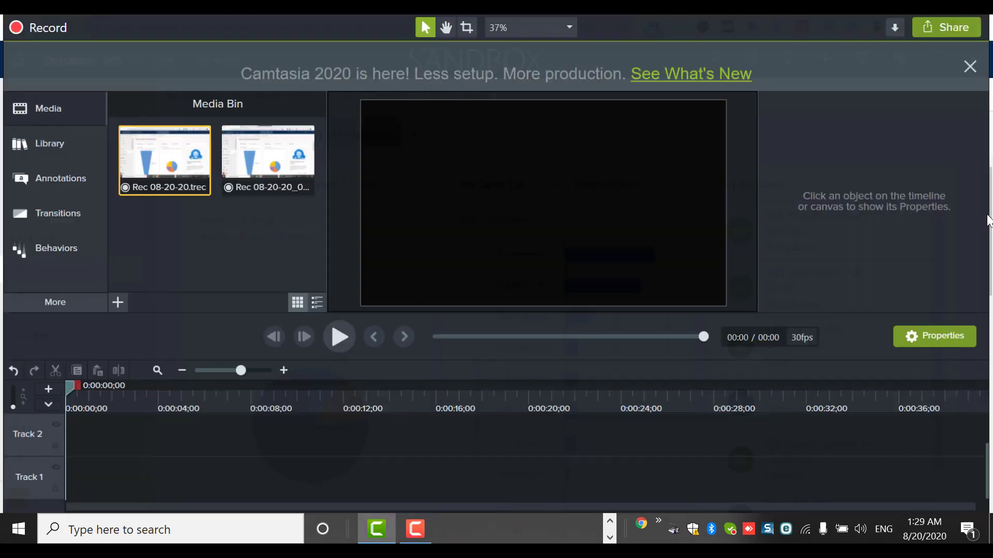
key("alt+Tab")
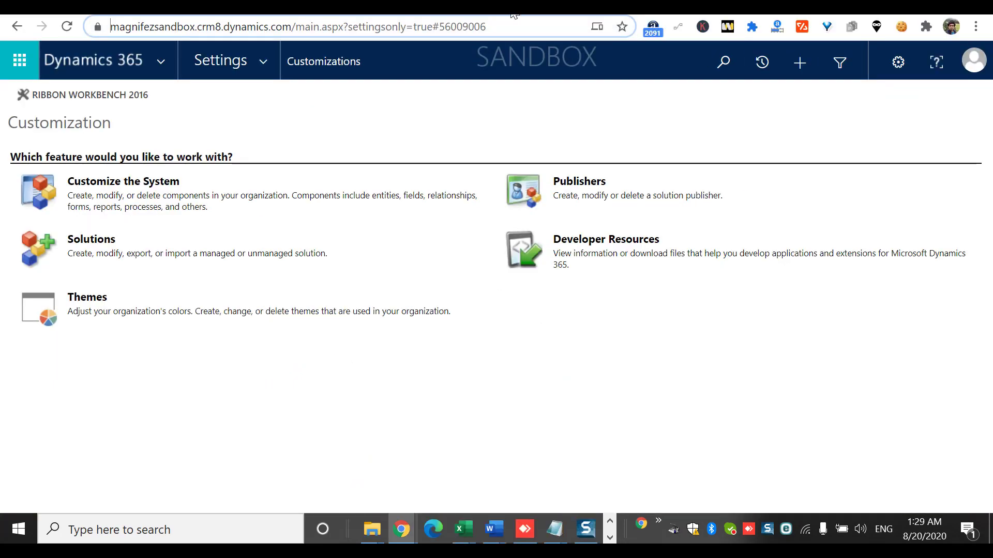
key("alt+Tab")
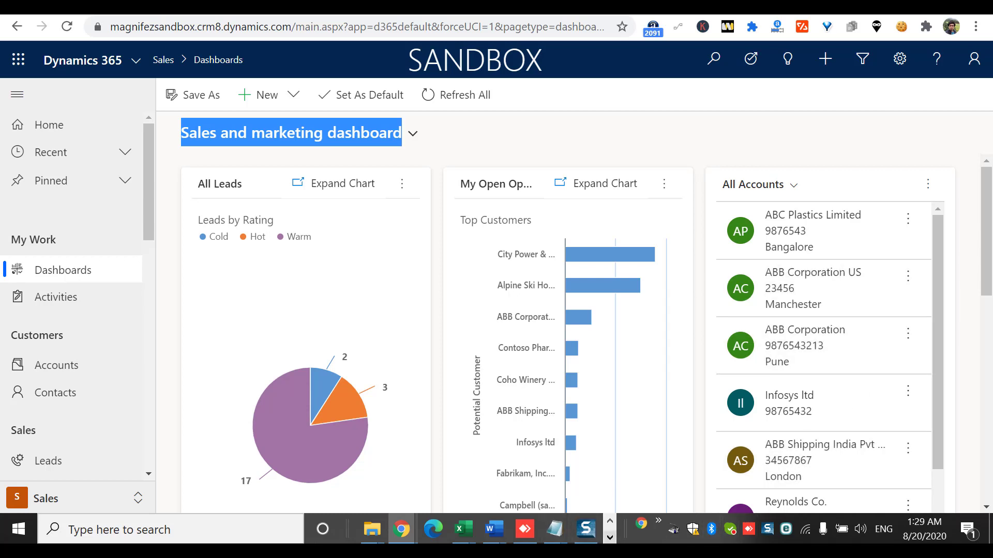
left_click(610, 538)
left_click(405, 534)
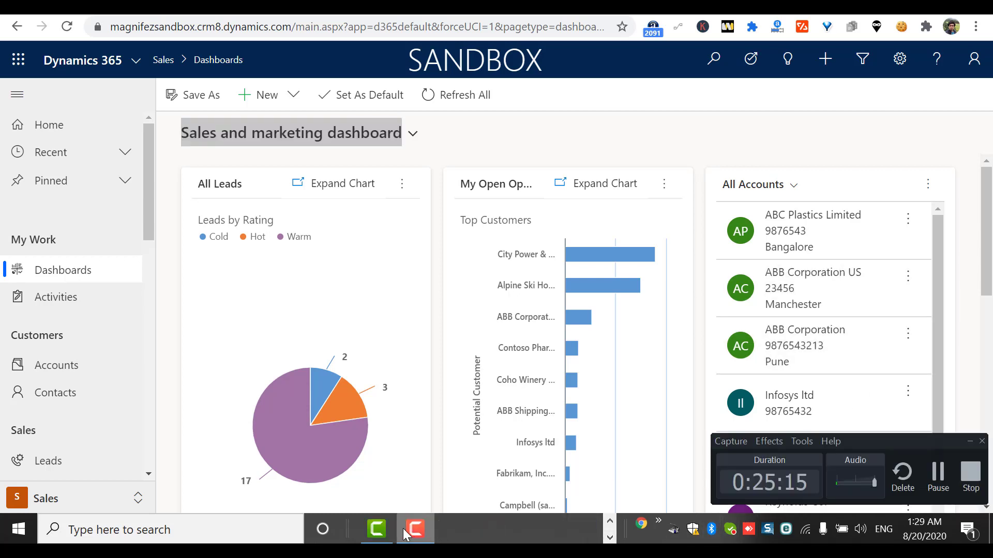